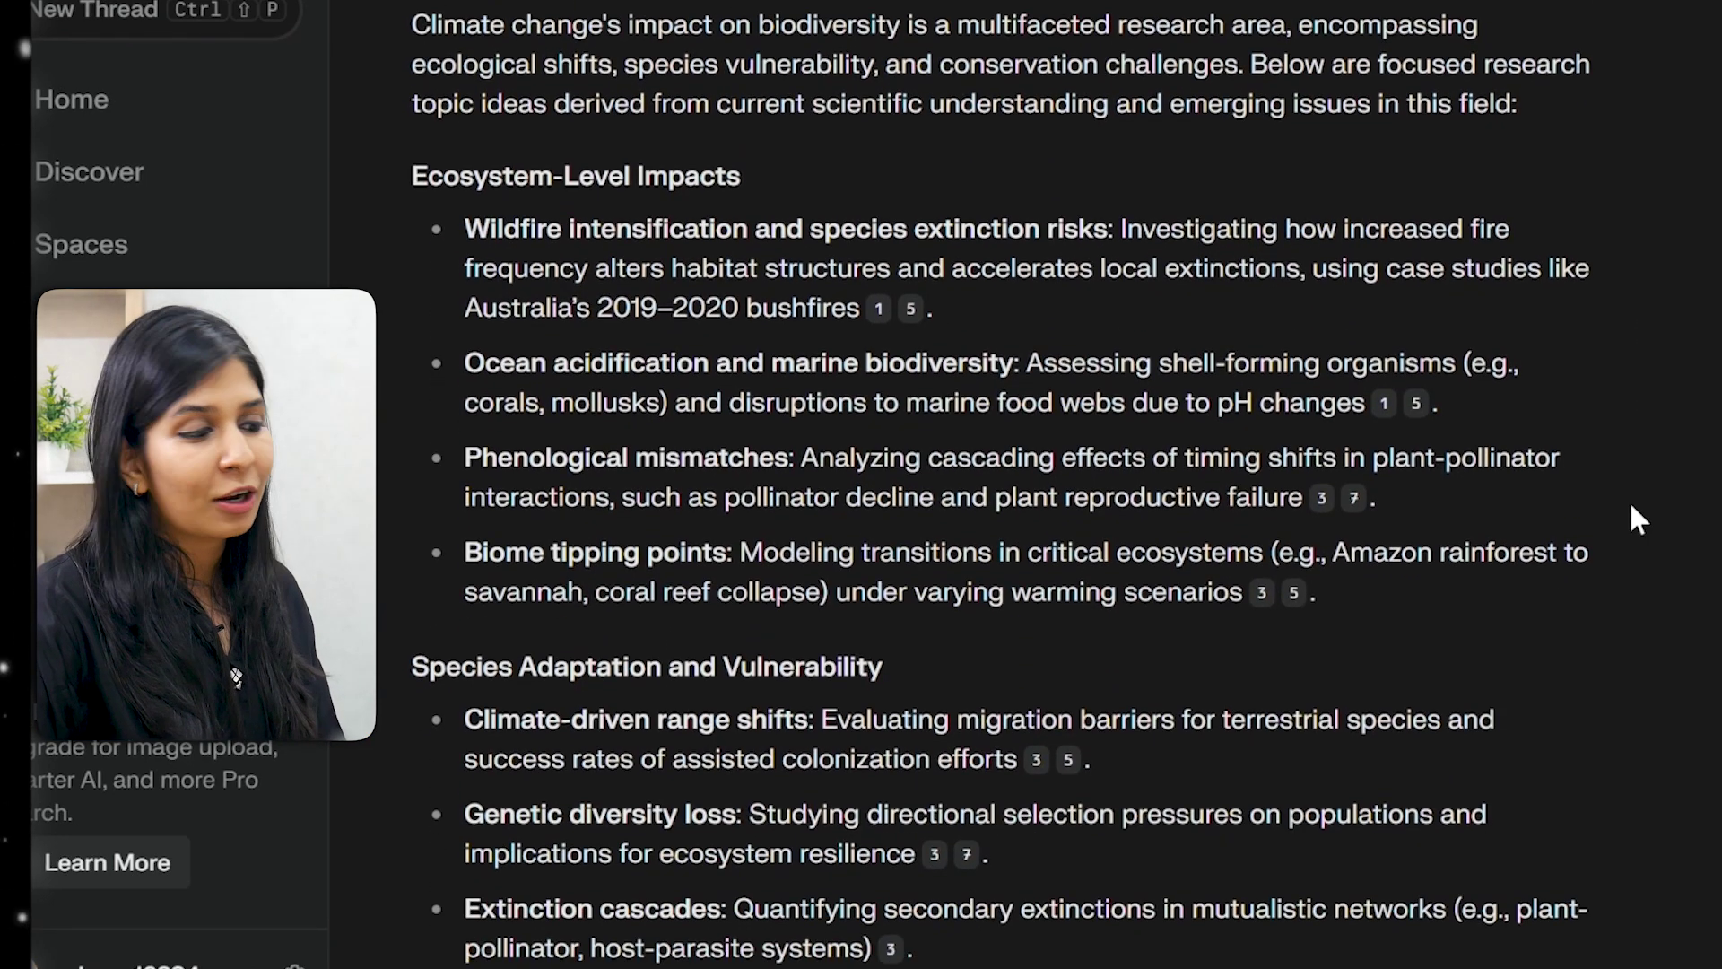
# - Show the full source list behind the research topic answer and look through the cited websites
pyautogui.scroll(10, 1629, 498)
pyautogui.click(679, 256)
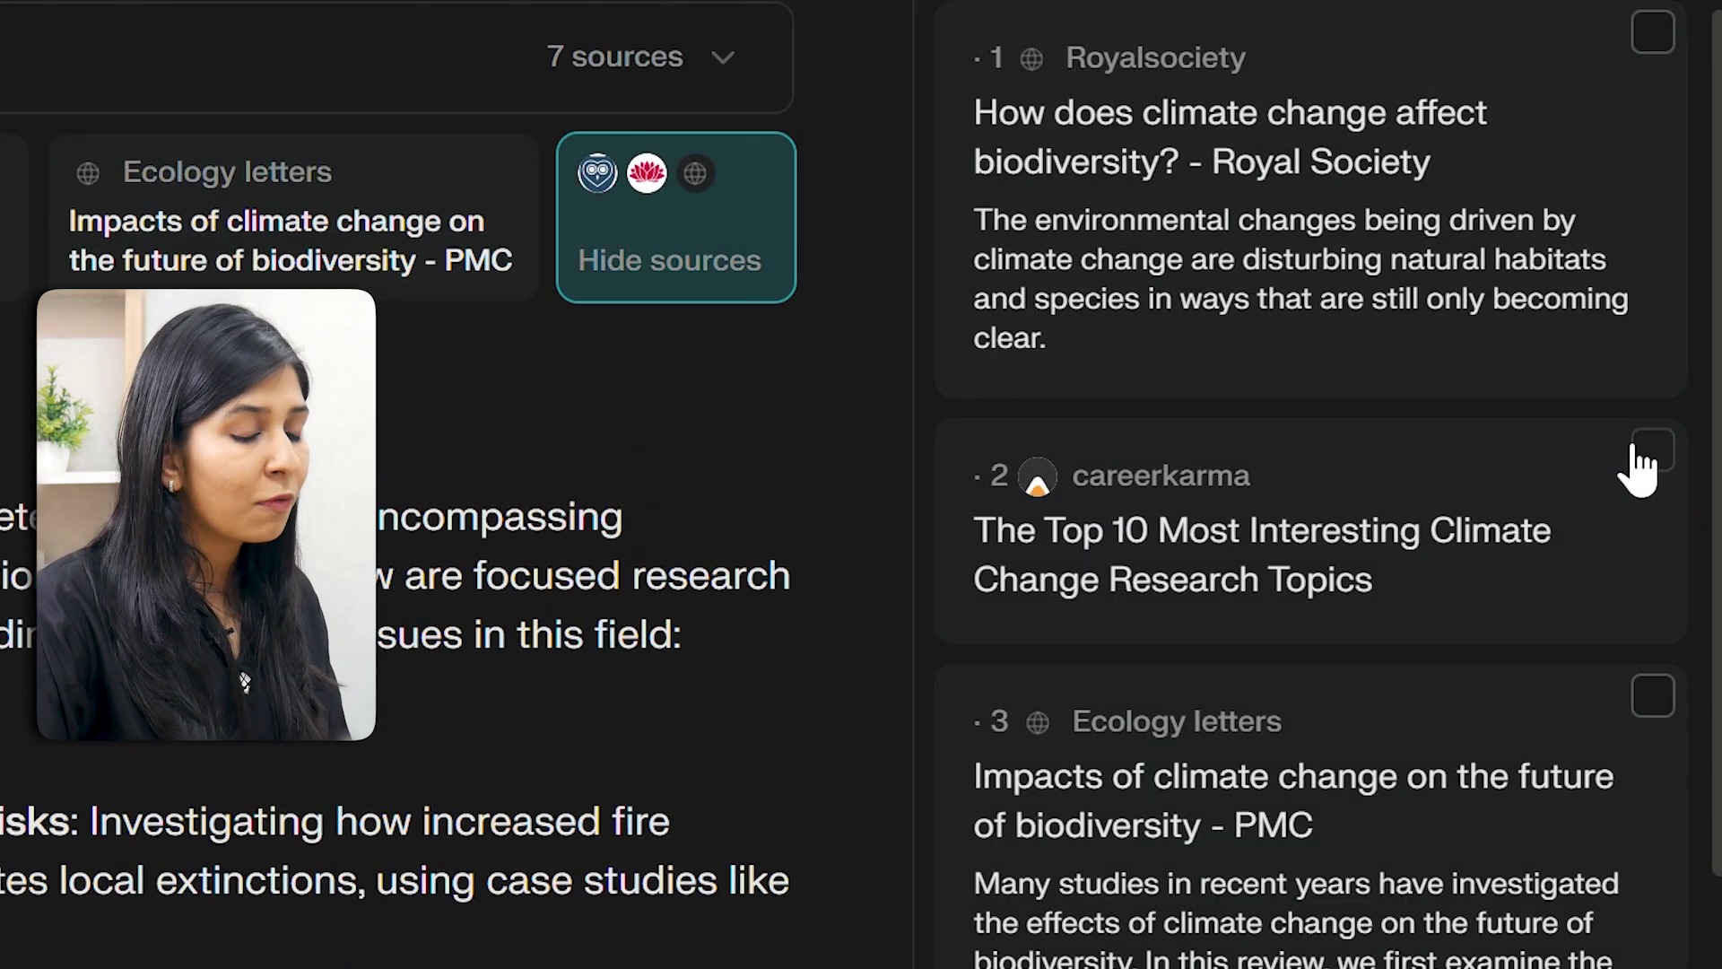
pyautogui.scroll(-2, 1637, 467)
pyautogui.scroll(-6, 1637, 466)
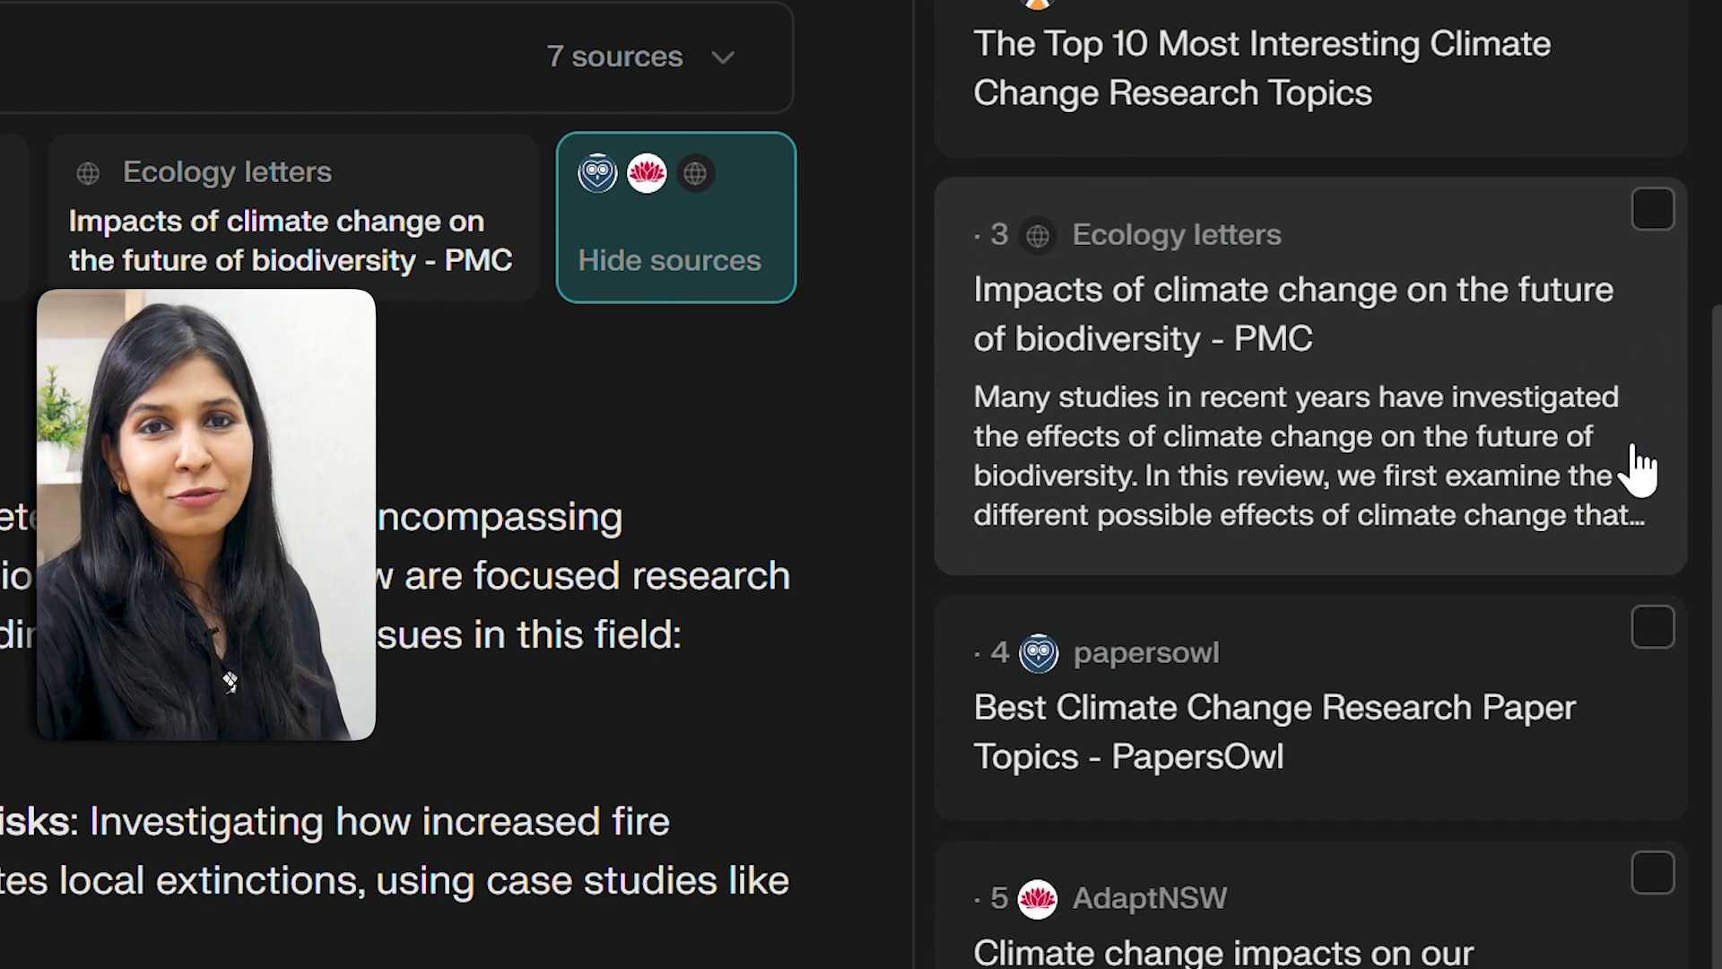
pyautogui.scroll(-2, 1637, 458)
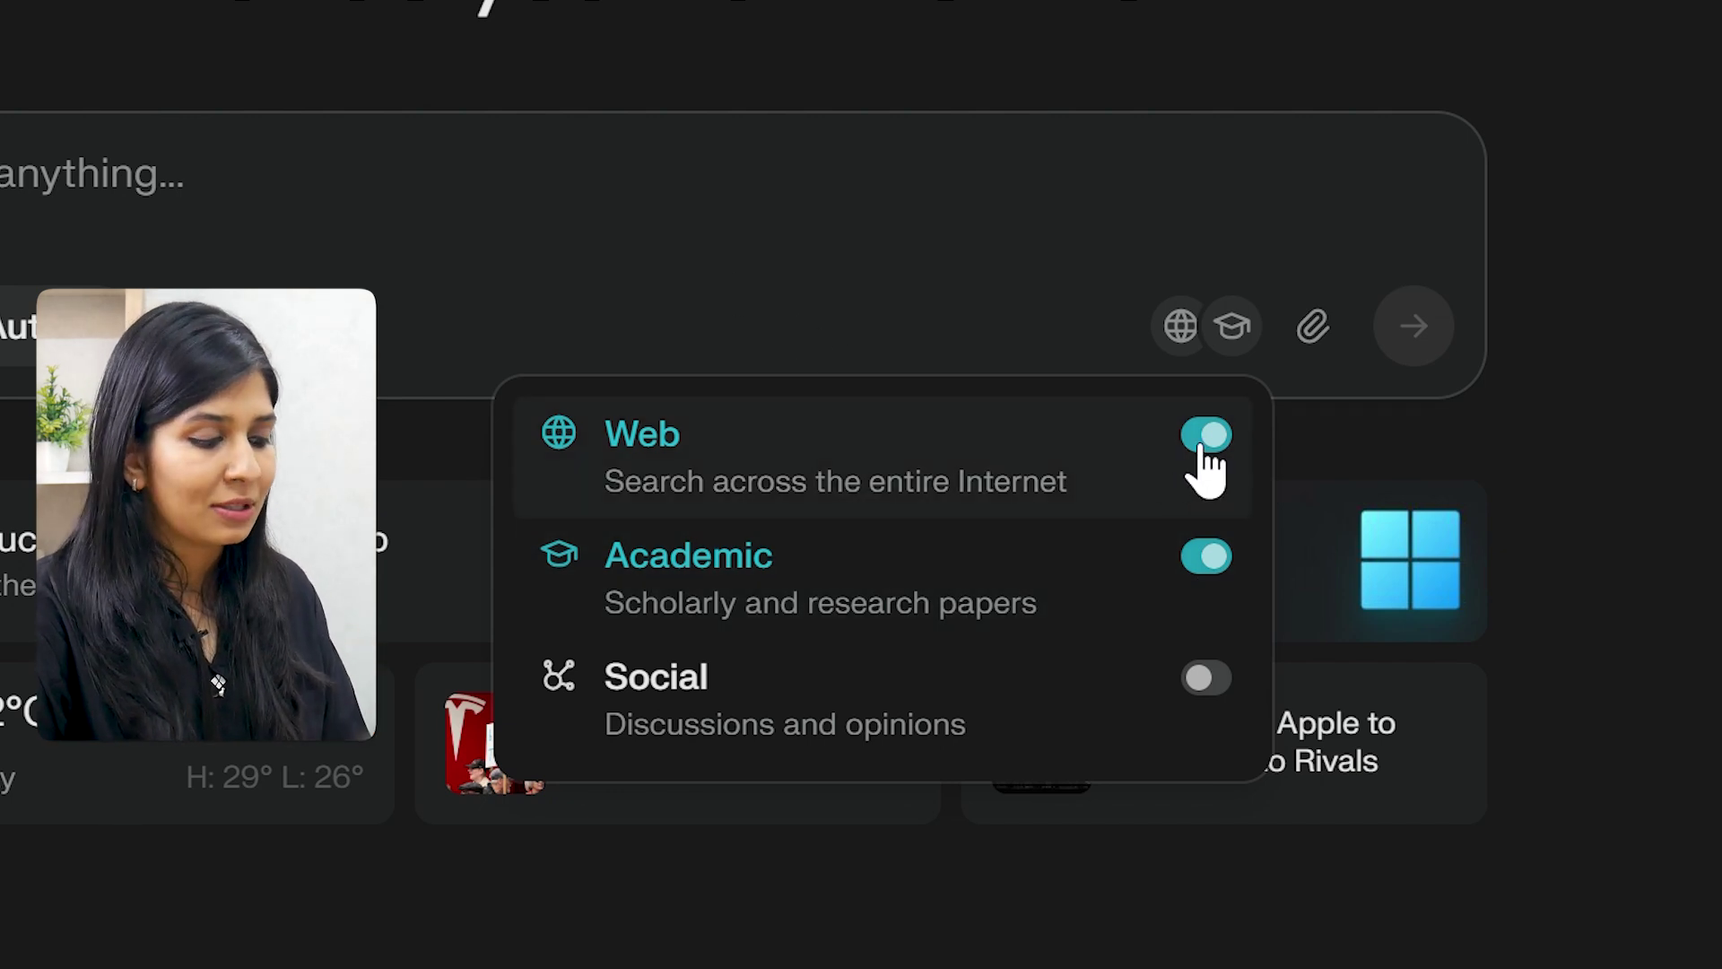
# - Switch off Web so only Academic sources are searched, and ask "give me research topic ideas on impact of climate change on biodiversity"
pyautogui.click(1203, 438)
pyautogui.click(769, 273)
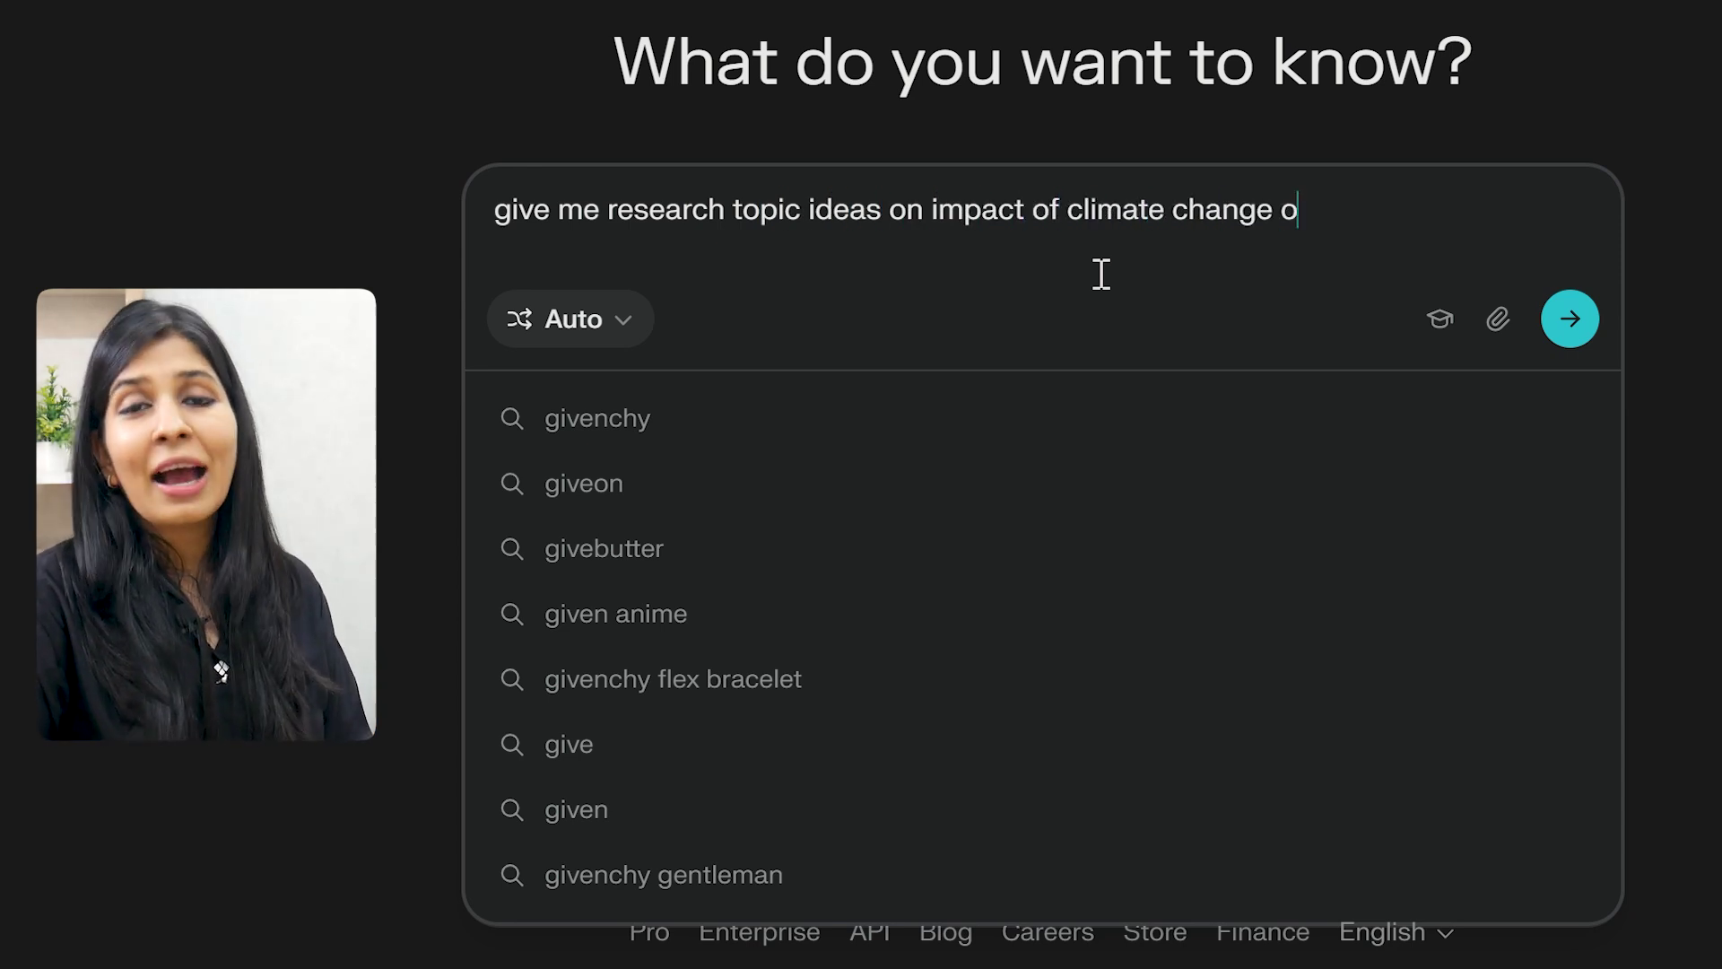
pyautogui.write('n biodiversity')
pyautogui.press('Return')
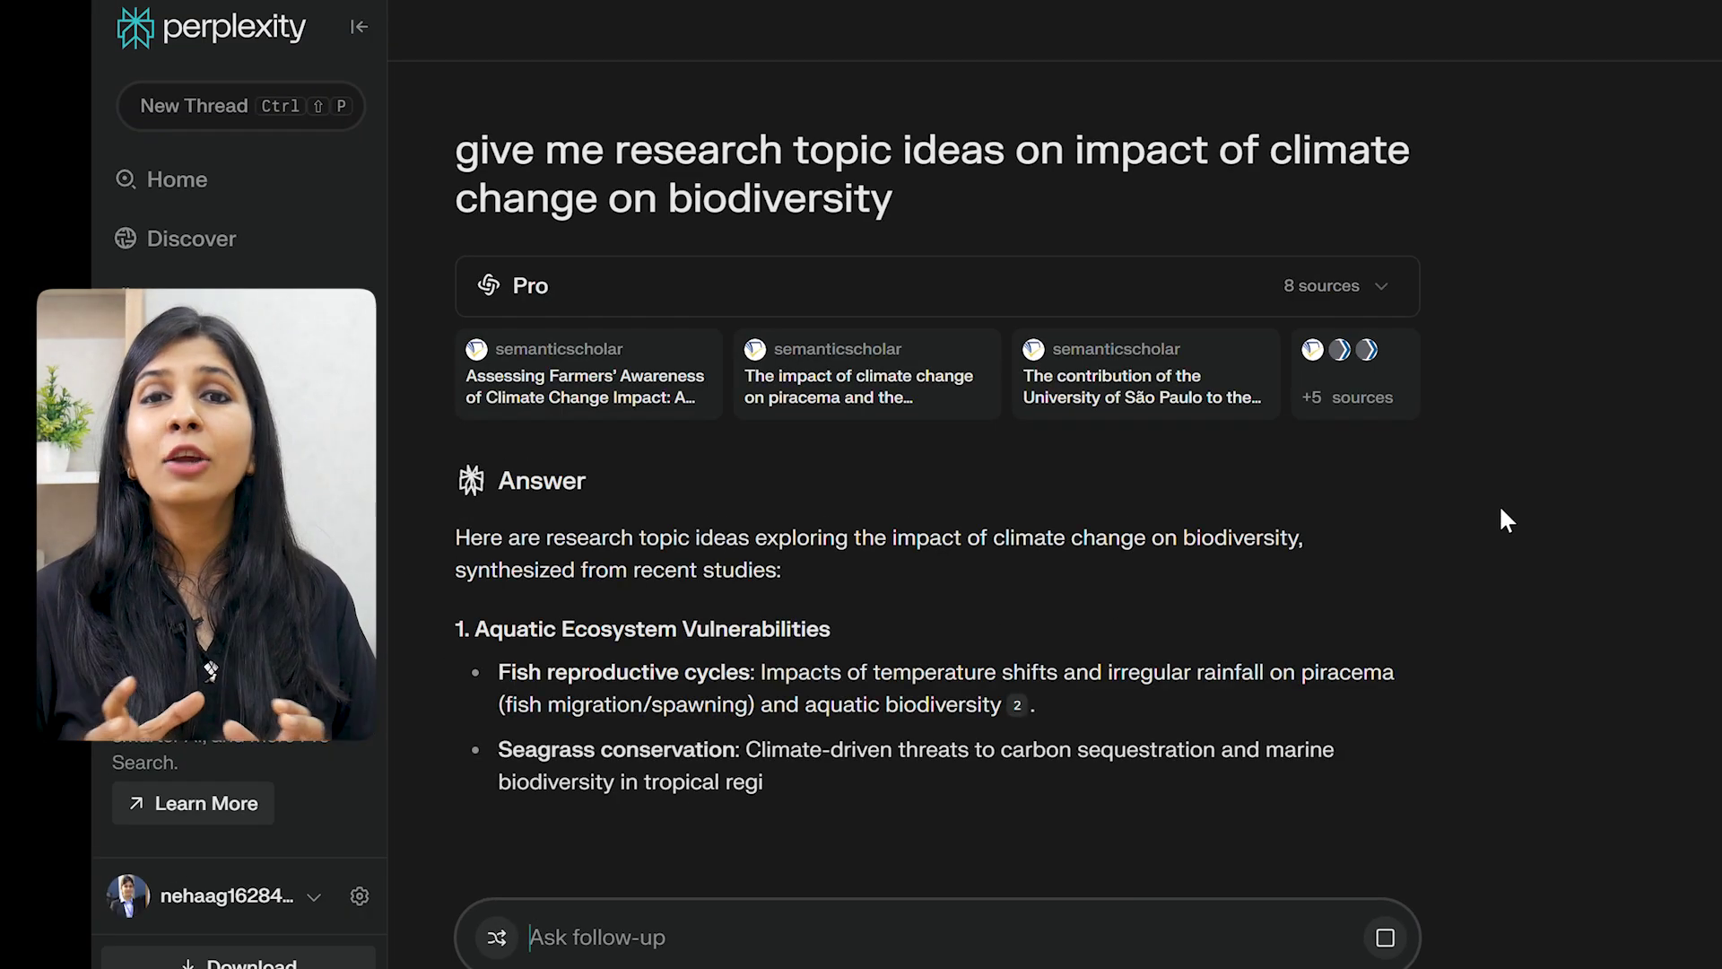
pyautogui.scroll(-4, 1463, 509)
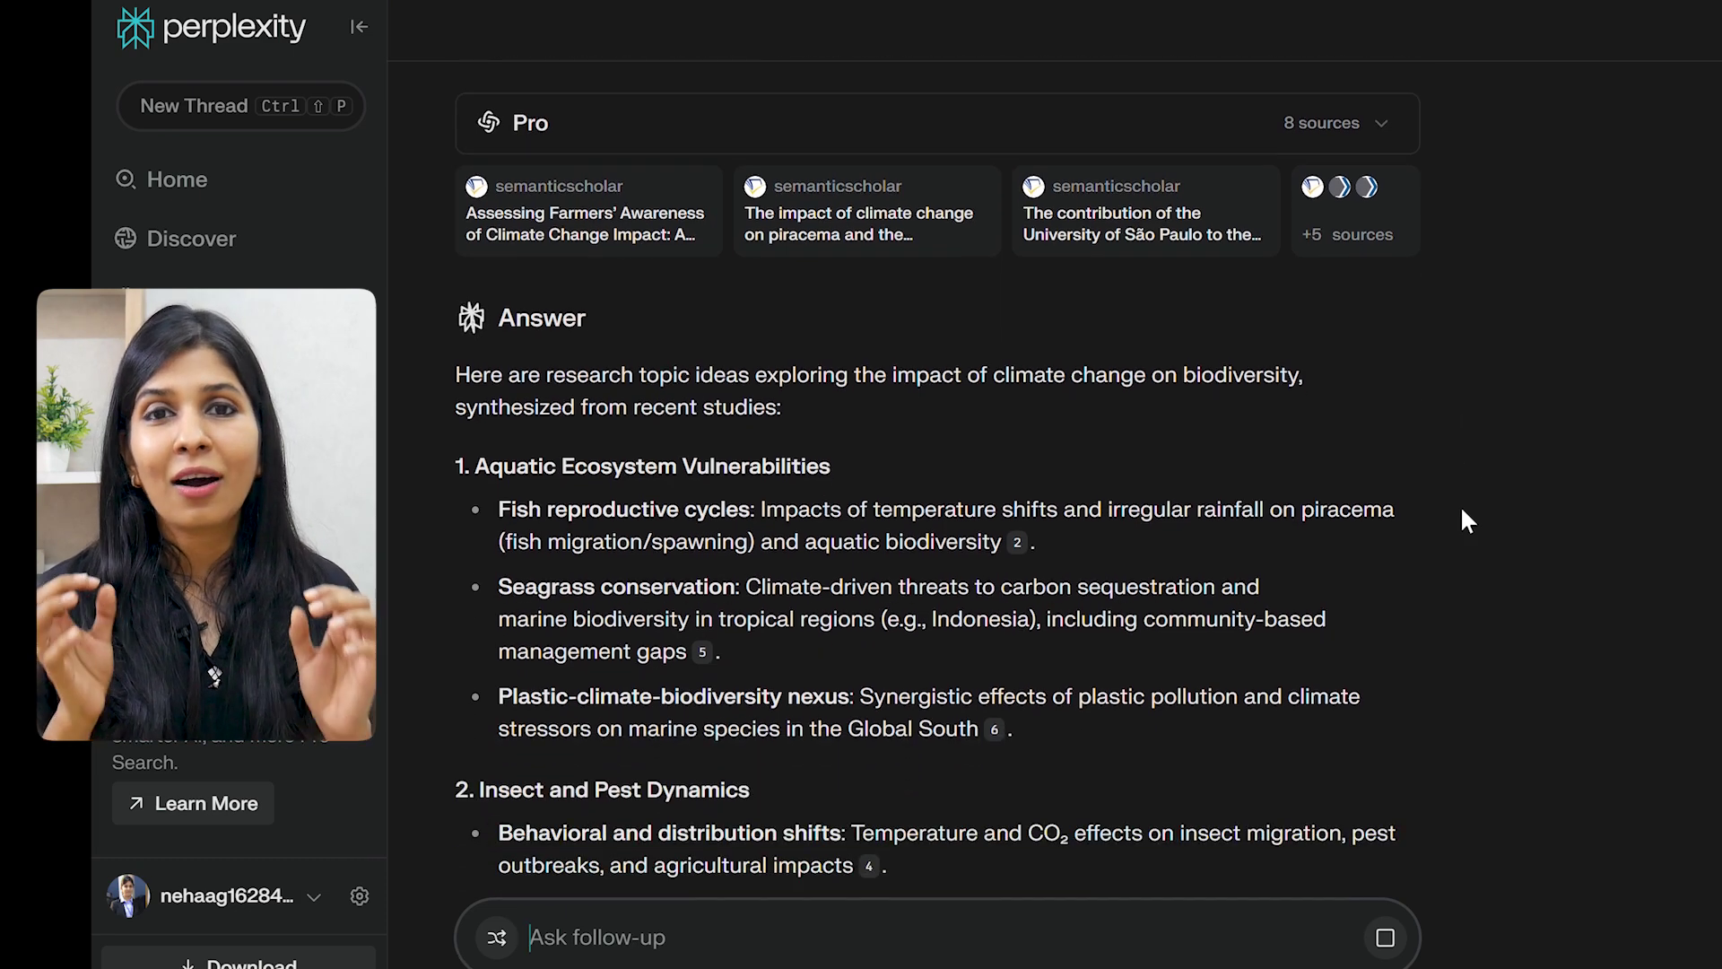
pyautogui.scroll(-4, 1460, 504)
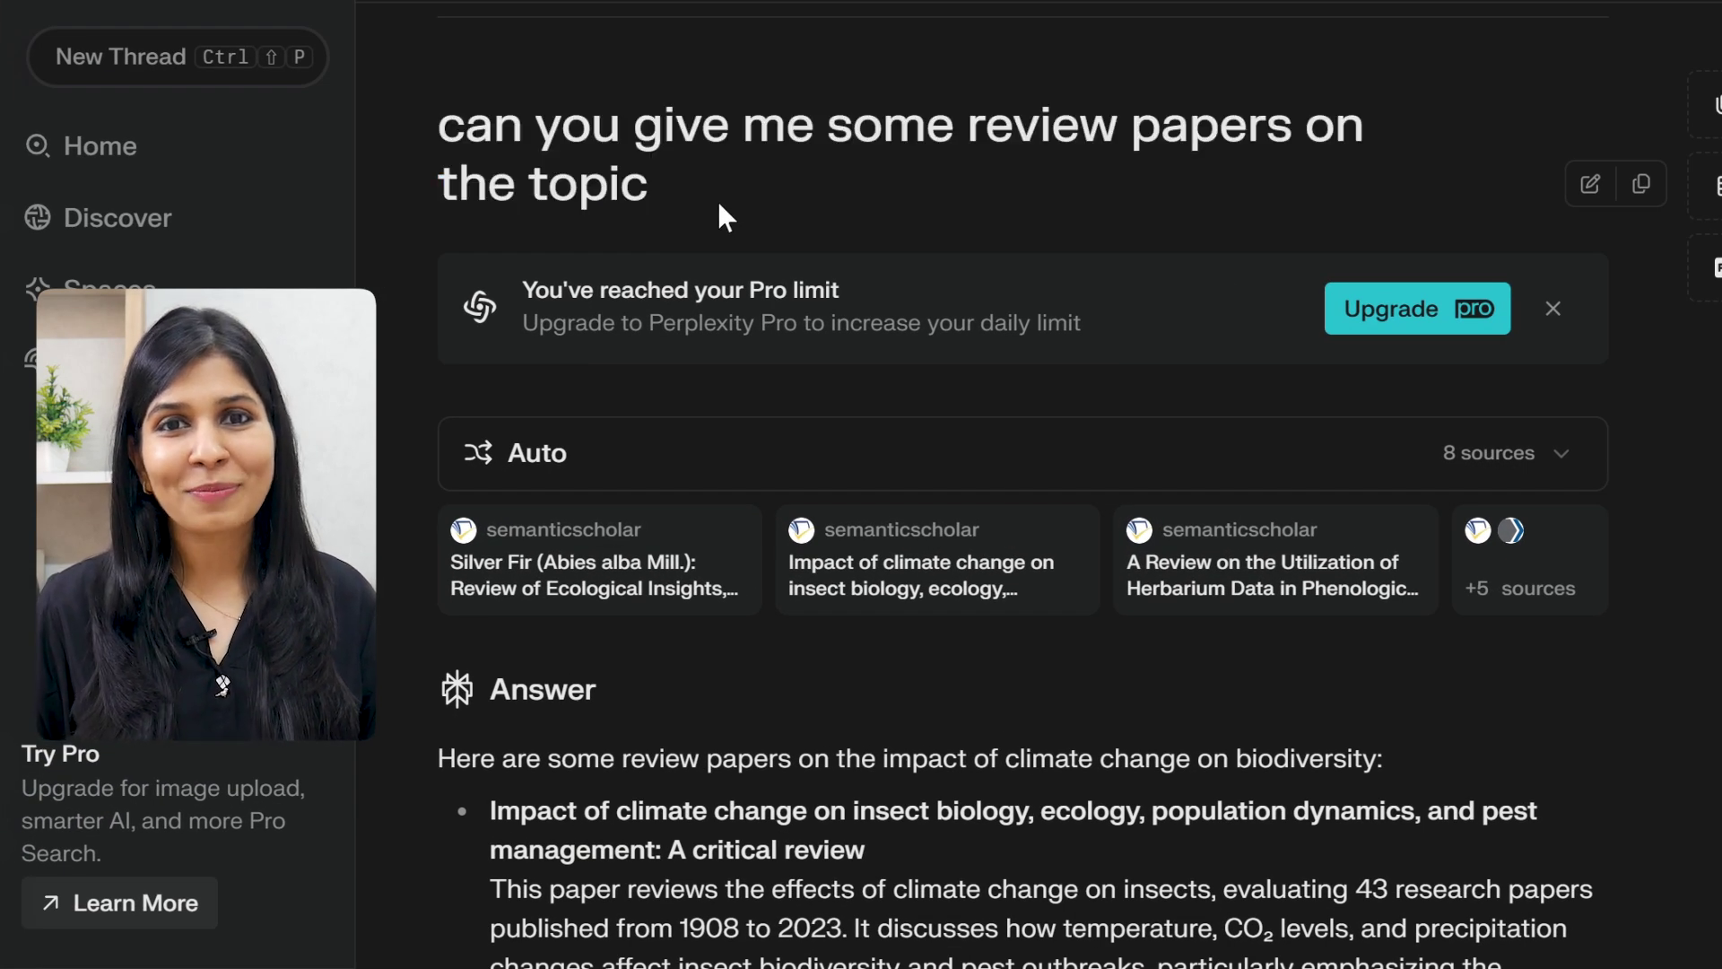
# - From the review papers answer, open the cited Paris Agreement biodiversity paper on its Springer page and check the article's access options
pyautogui.scroll(-2, 1022, 502)
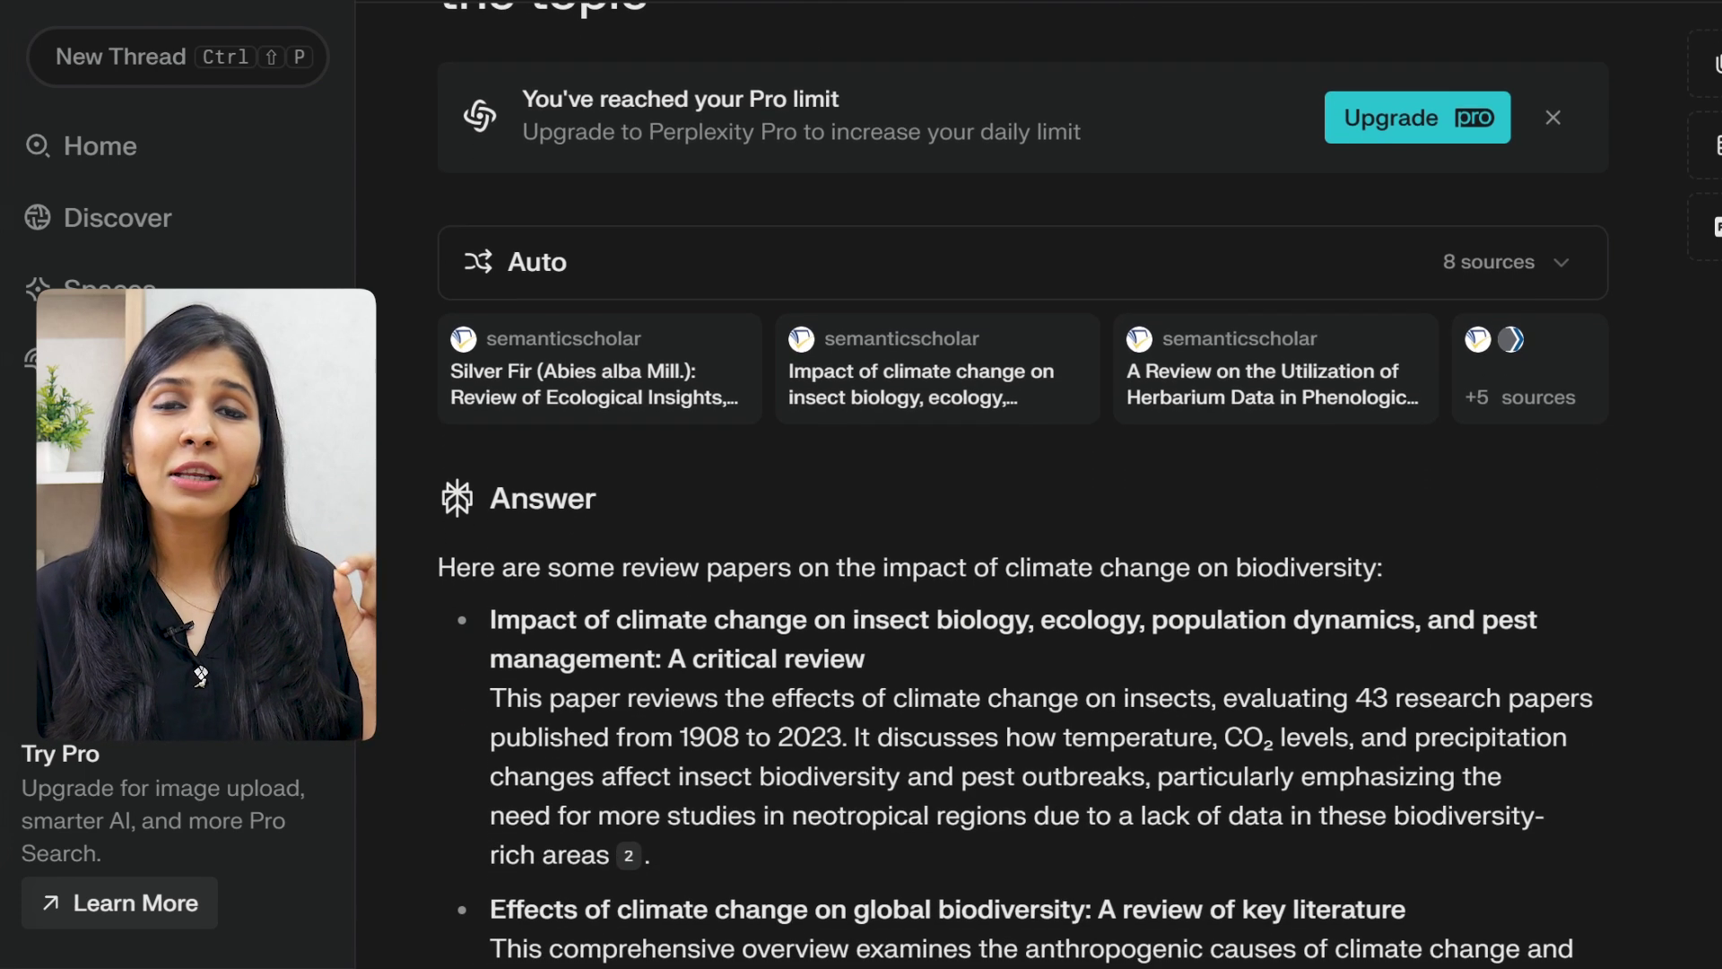
pyautogui.scroll(-2, 1022, 503)
pyautogui.scroll(-2, 1023, 502)
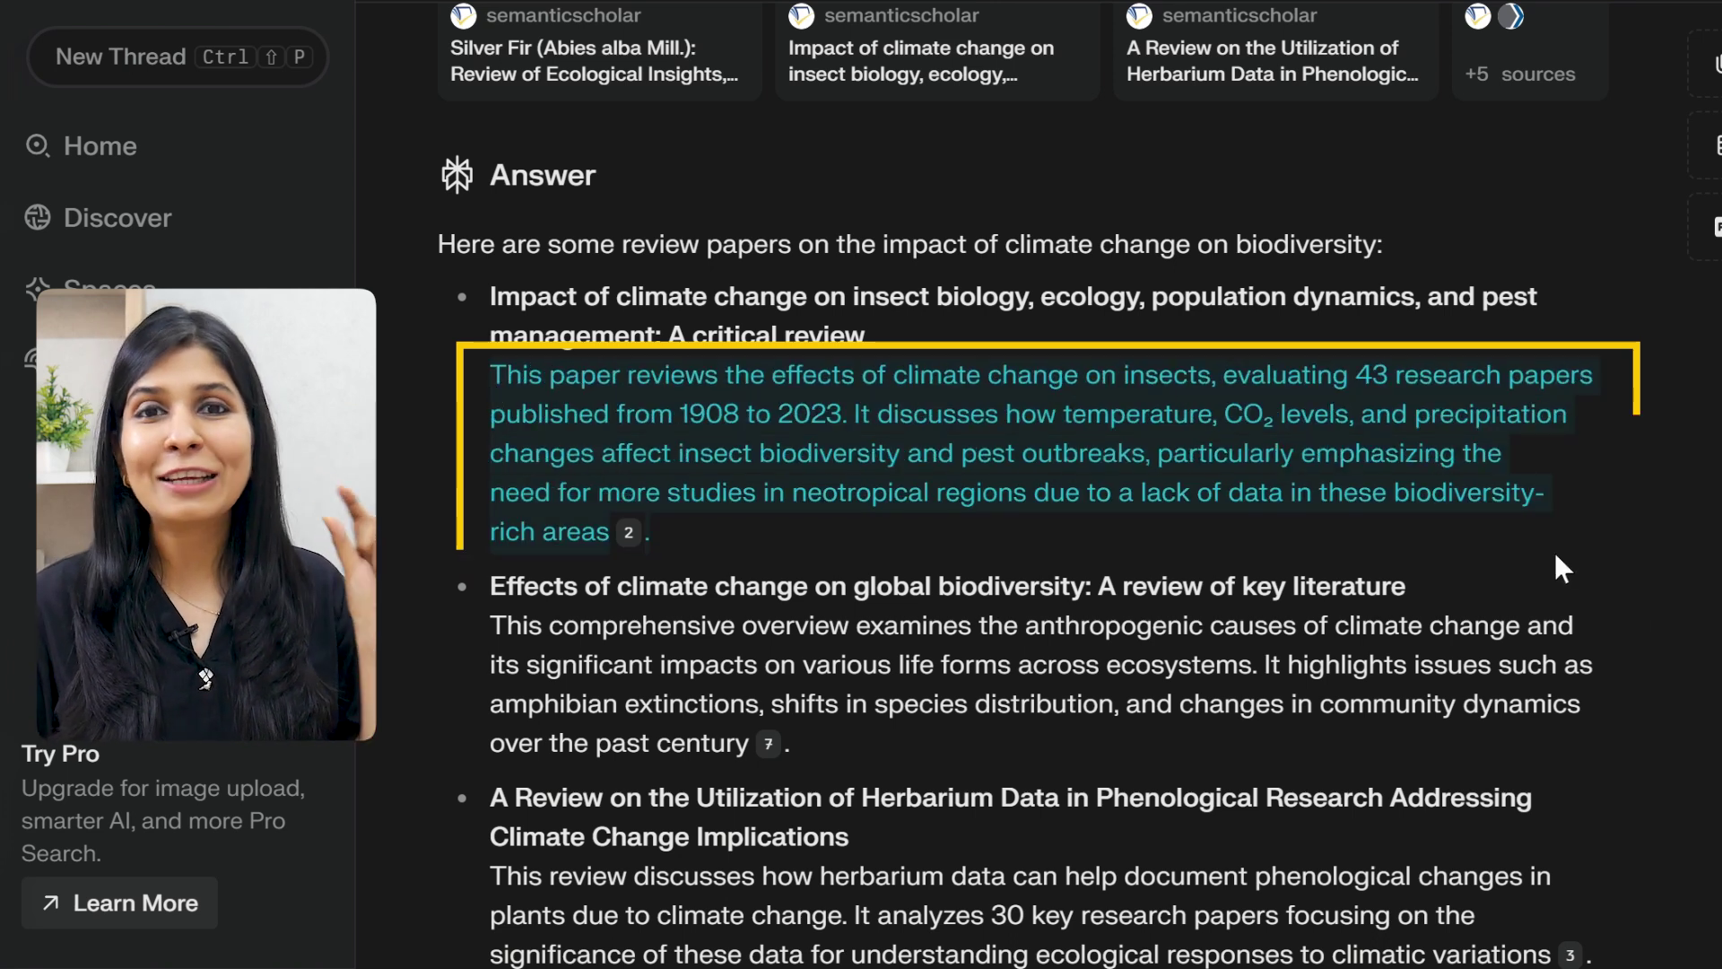
pyautogui.scroll(-2, 1695, 601)
pyautogui.scroll(-4, 1696, 603)
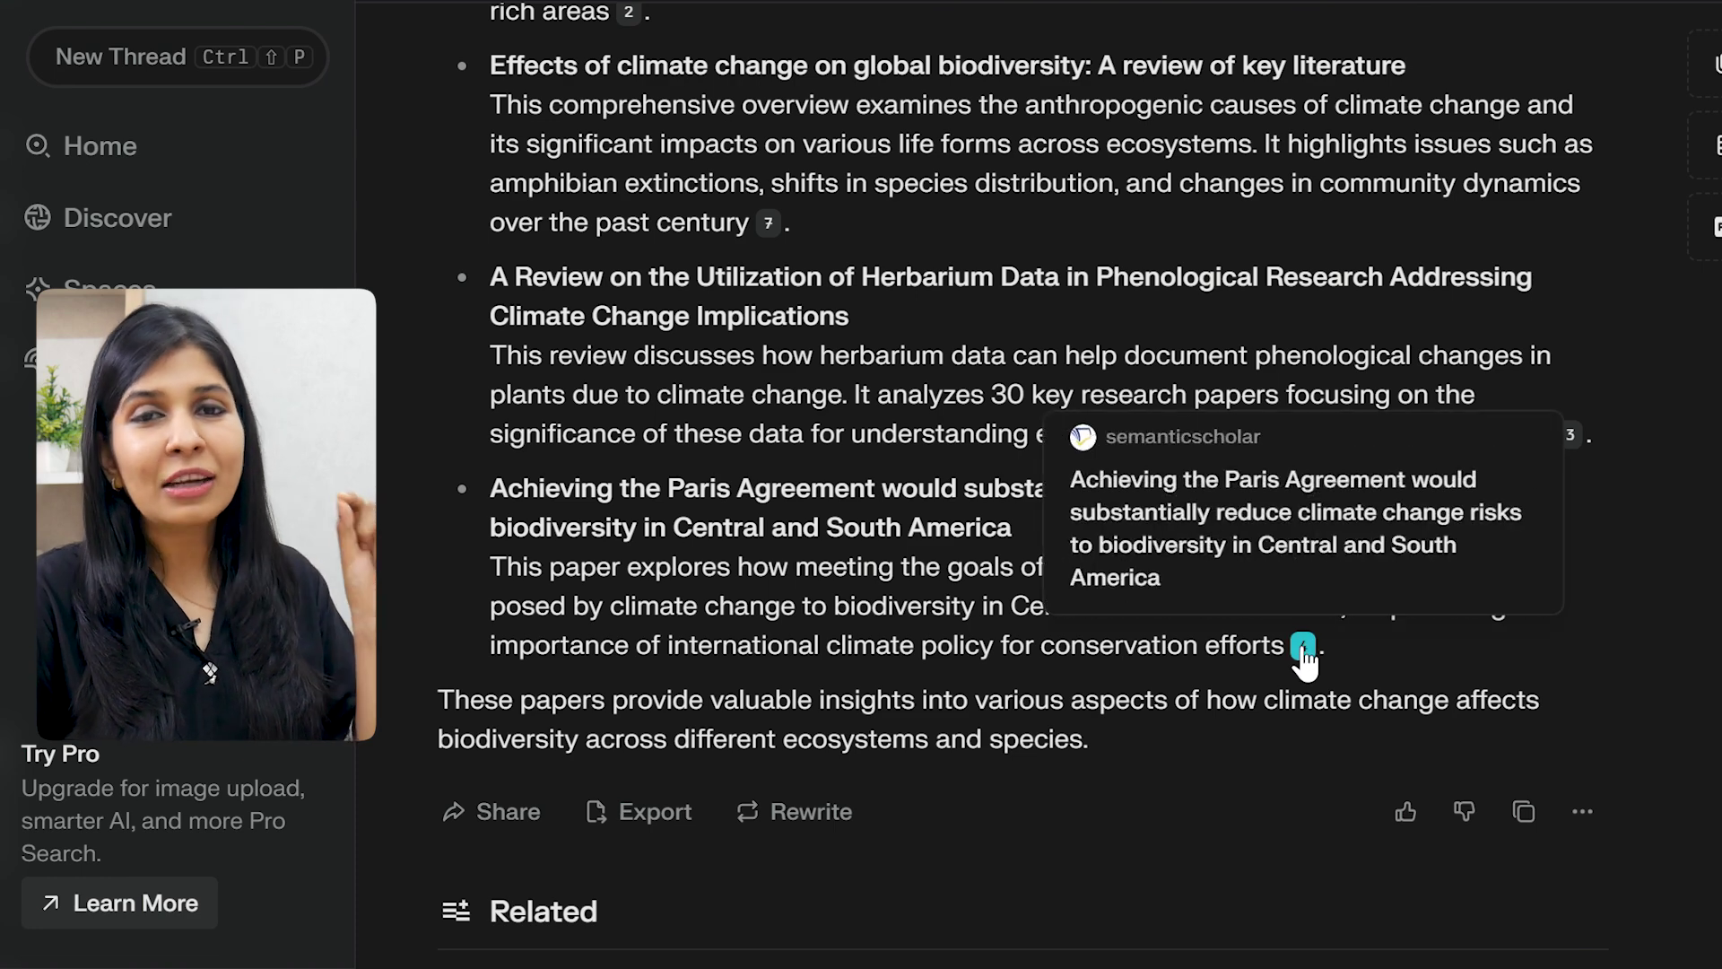
pyautogui.click(1302, 645)
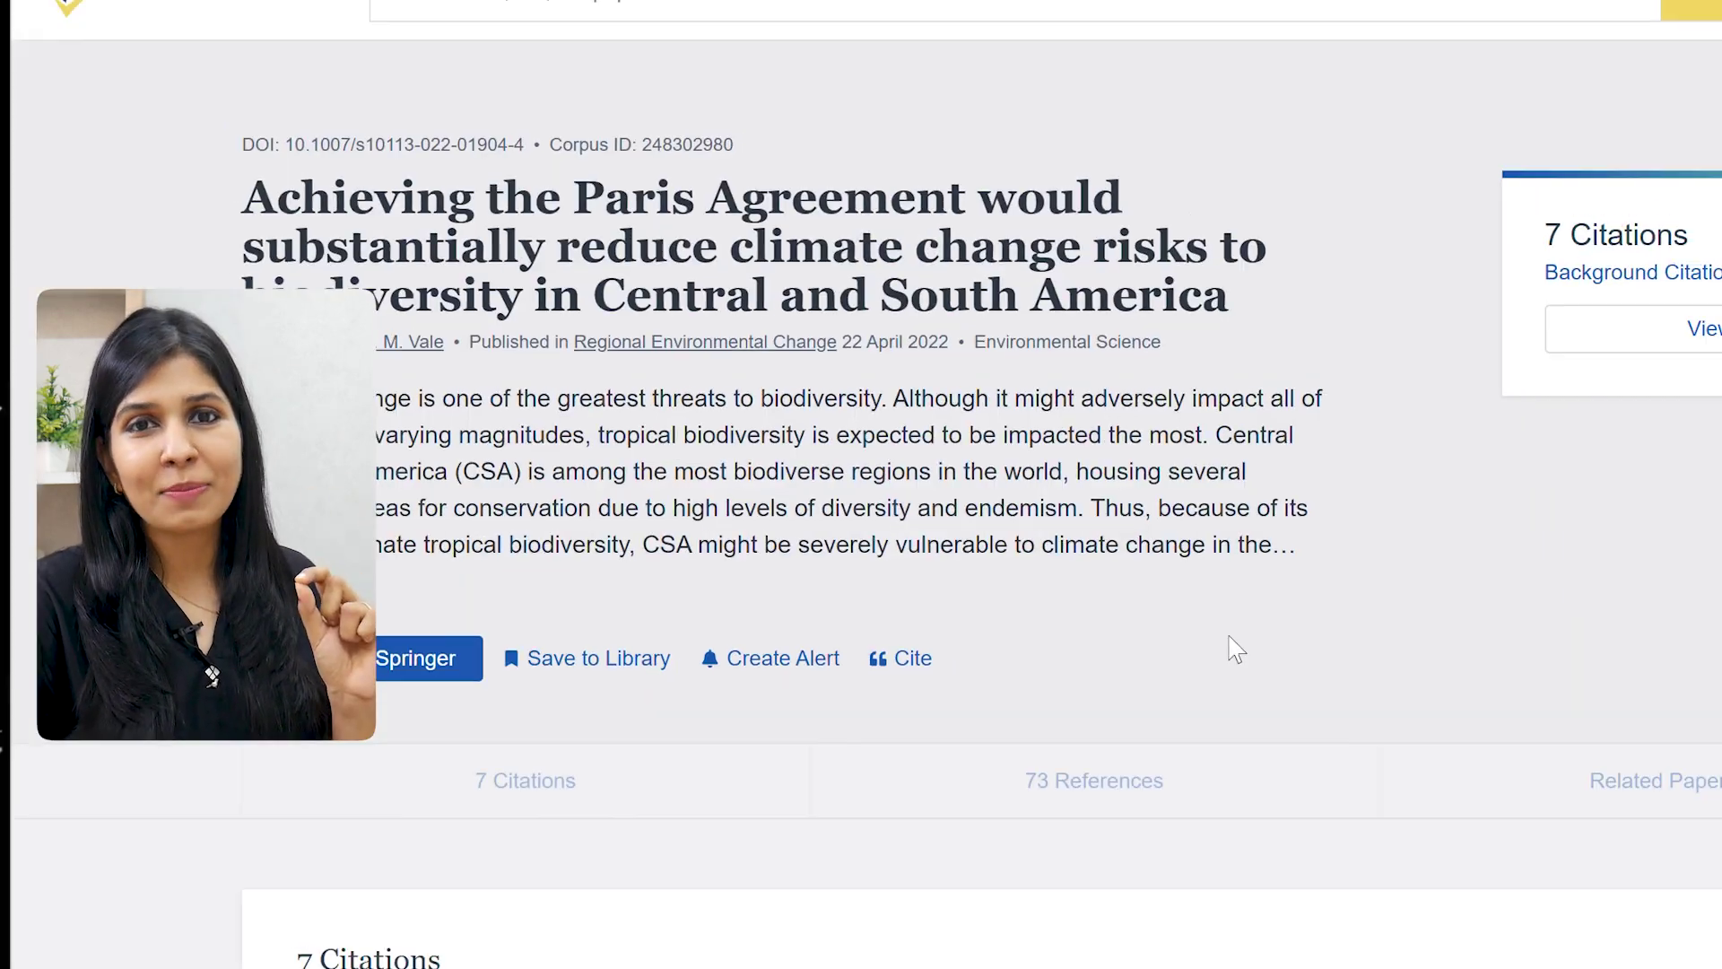
pyautogui.click(509, 610)
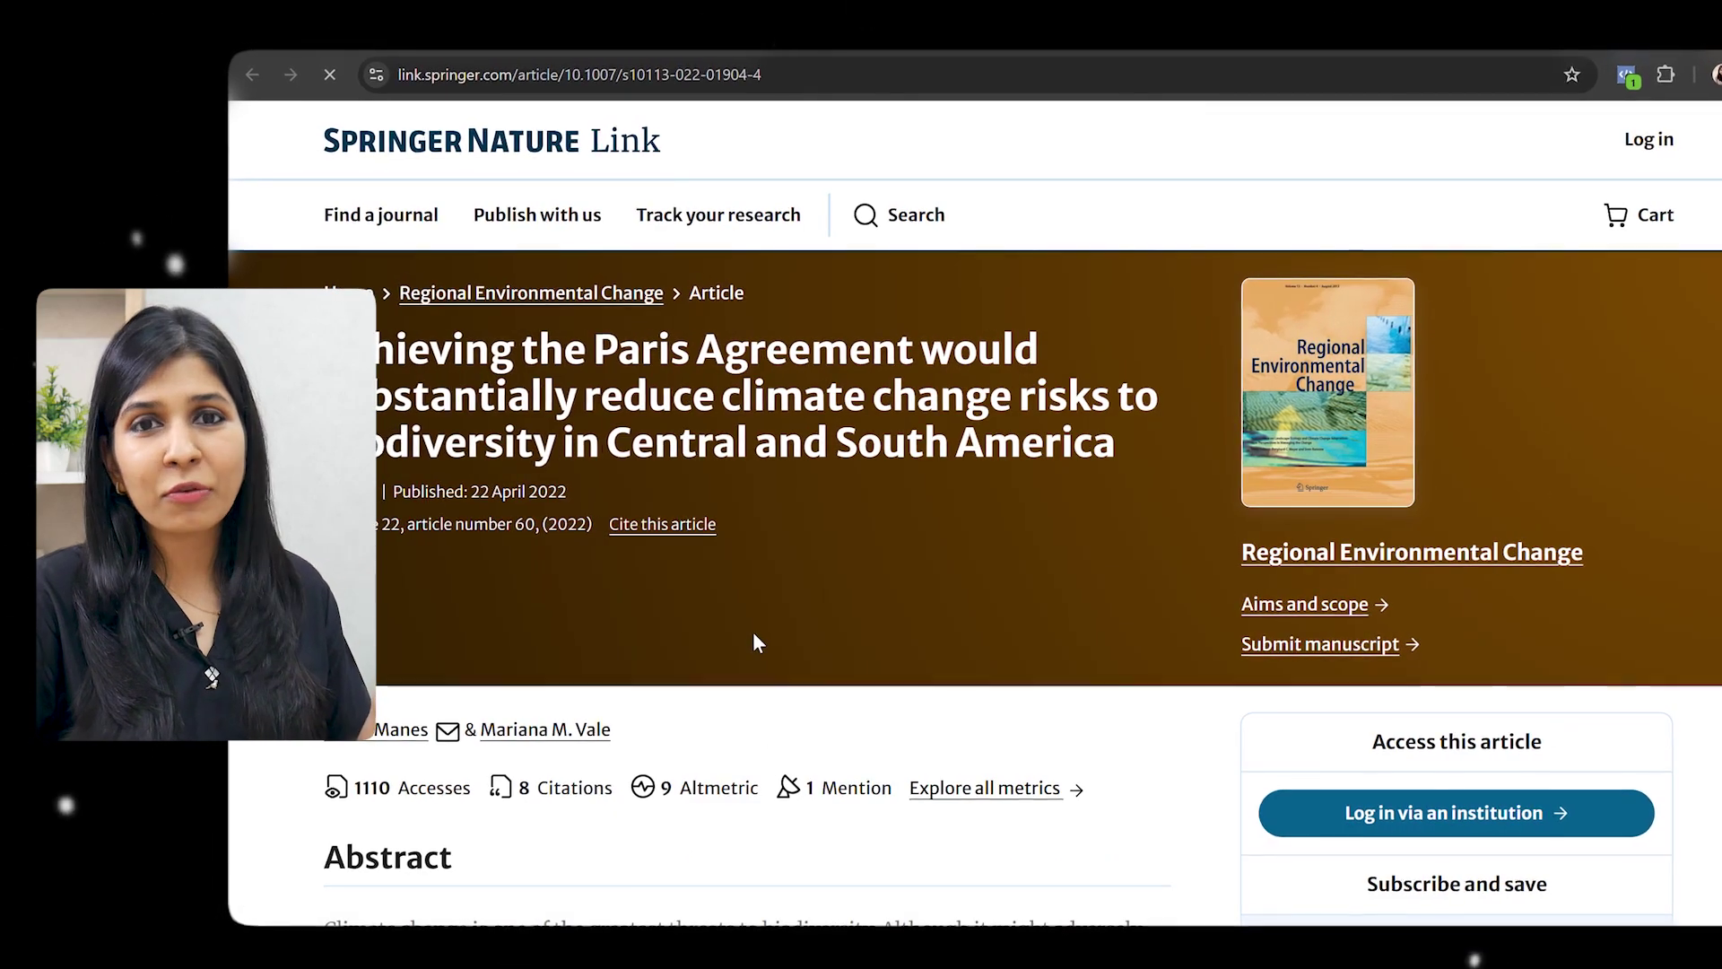
pyautogui.scroll(-3, 753, 633)
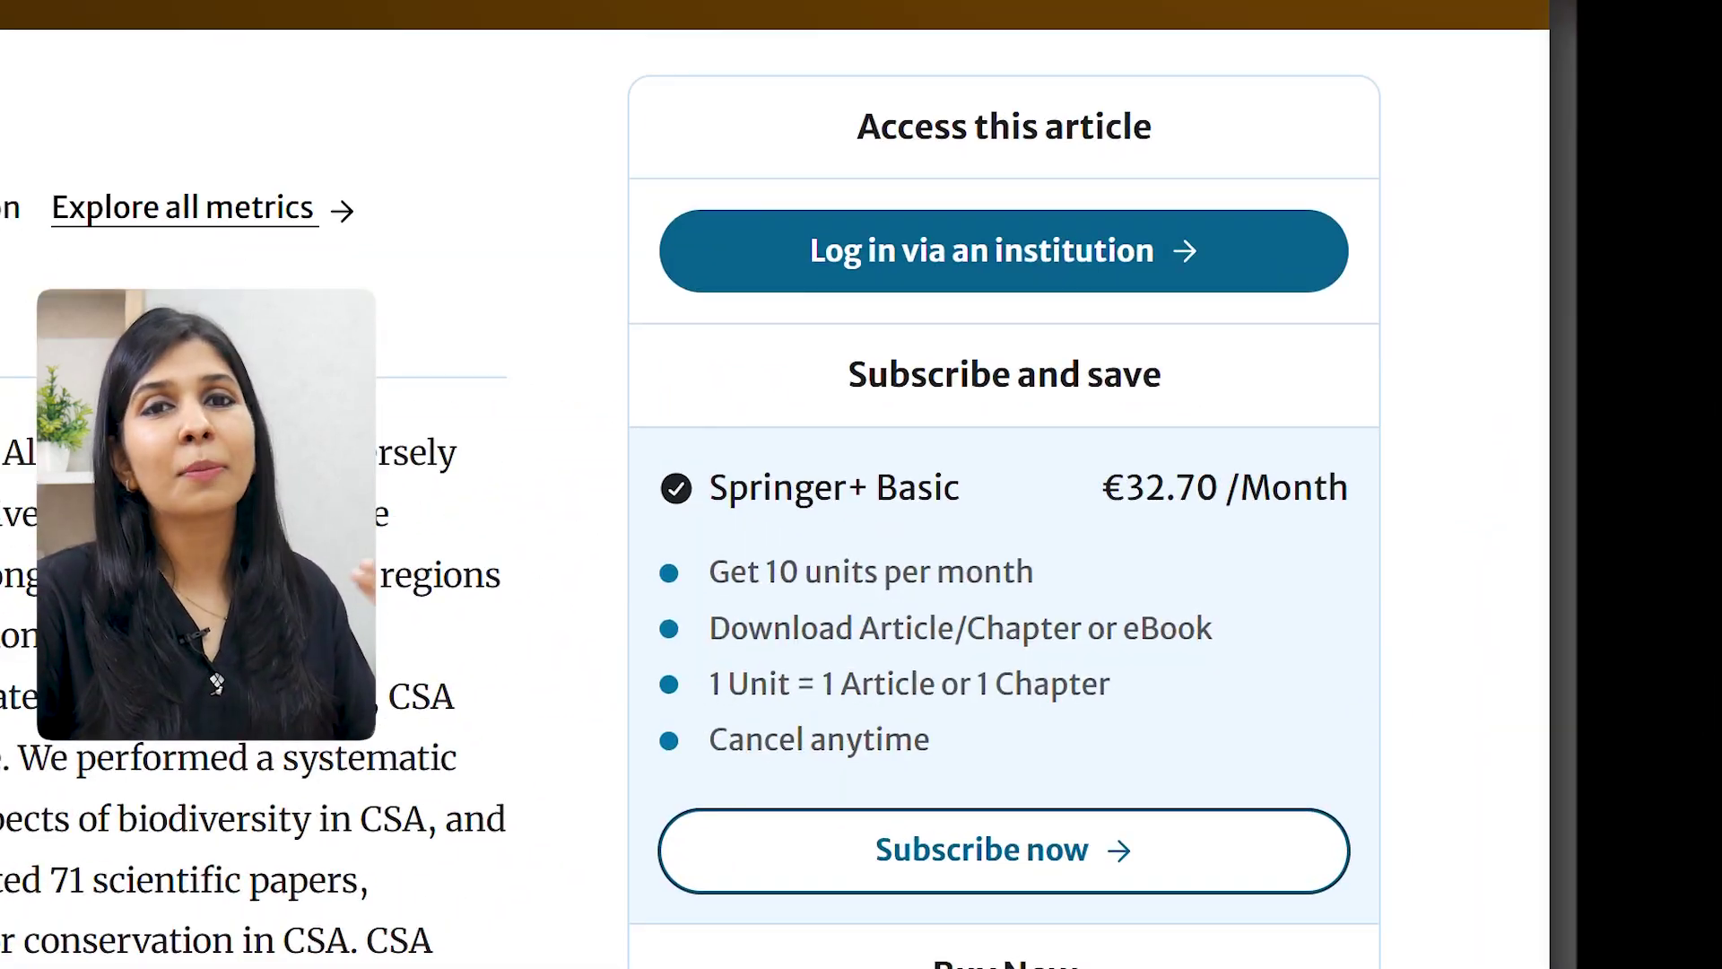
pyautogui.scroll(-3, 758, 640)
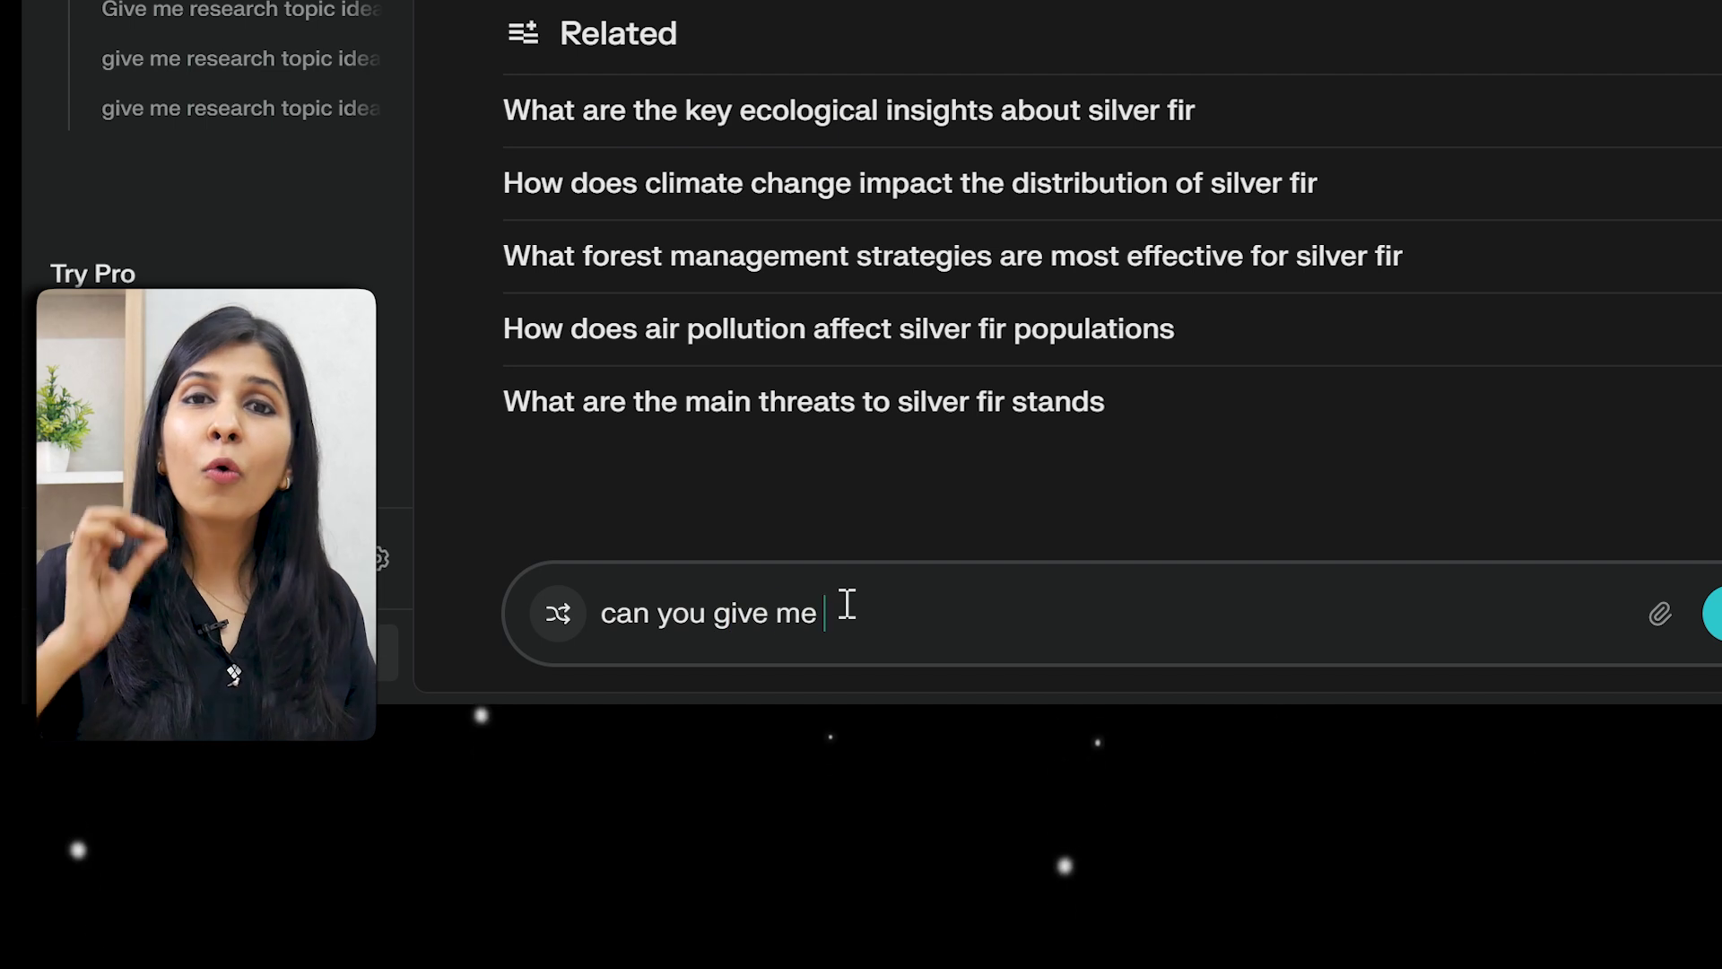
# - Ask for open-access review papers on this topic and open the PDF of the cited marine mammals systematic review from its publisher
pyautogui.write('s topic')
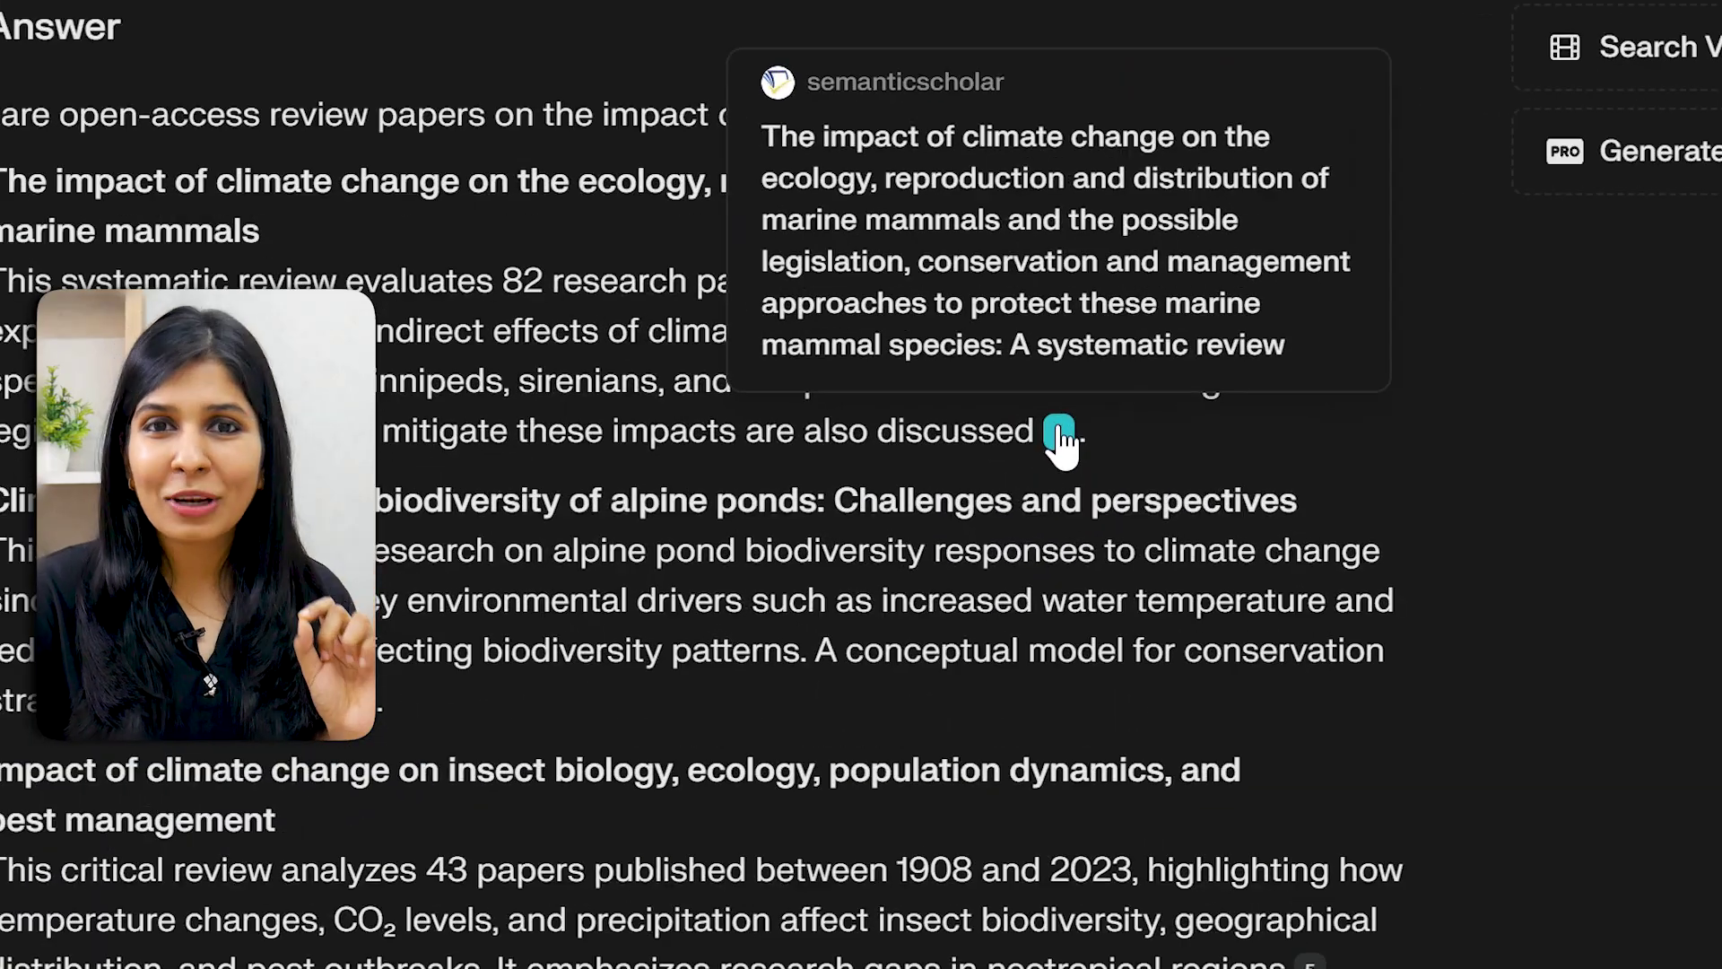
pyautogui.click(1059, 432)
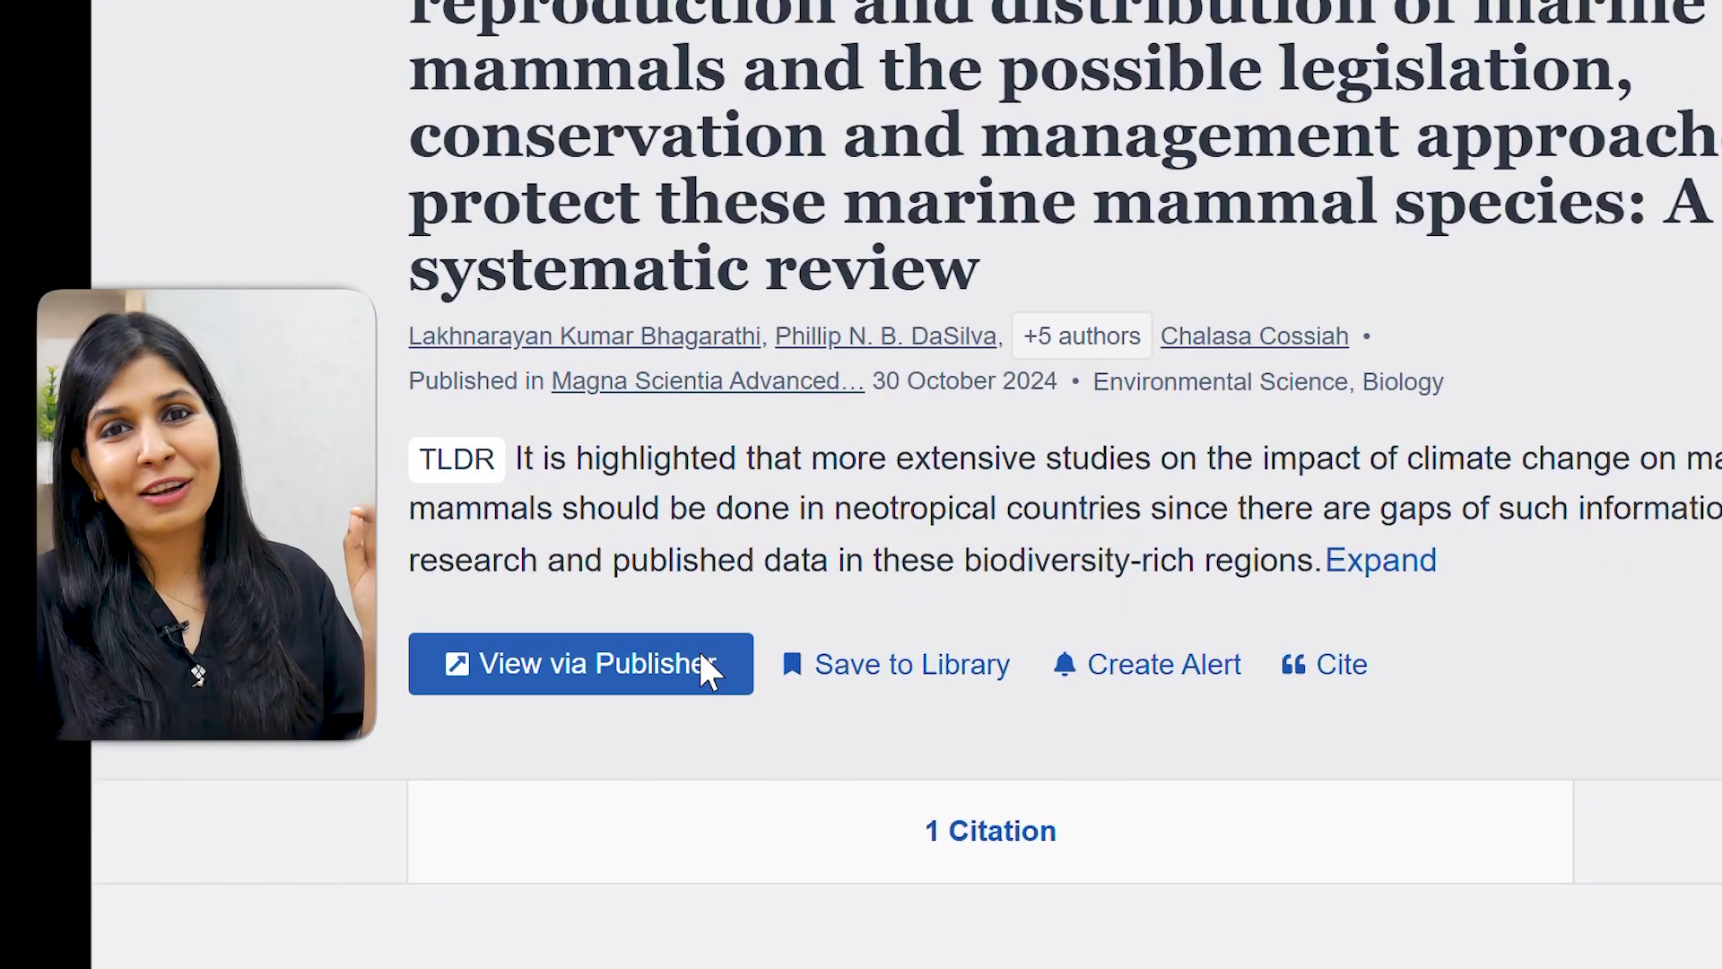
pyautogui.click(709, 668)
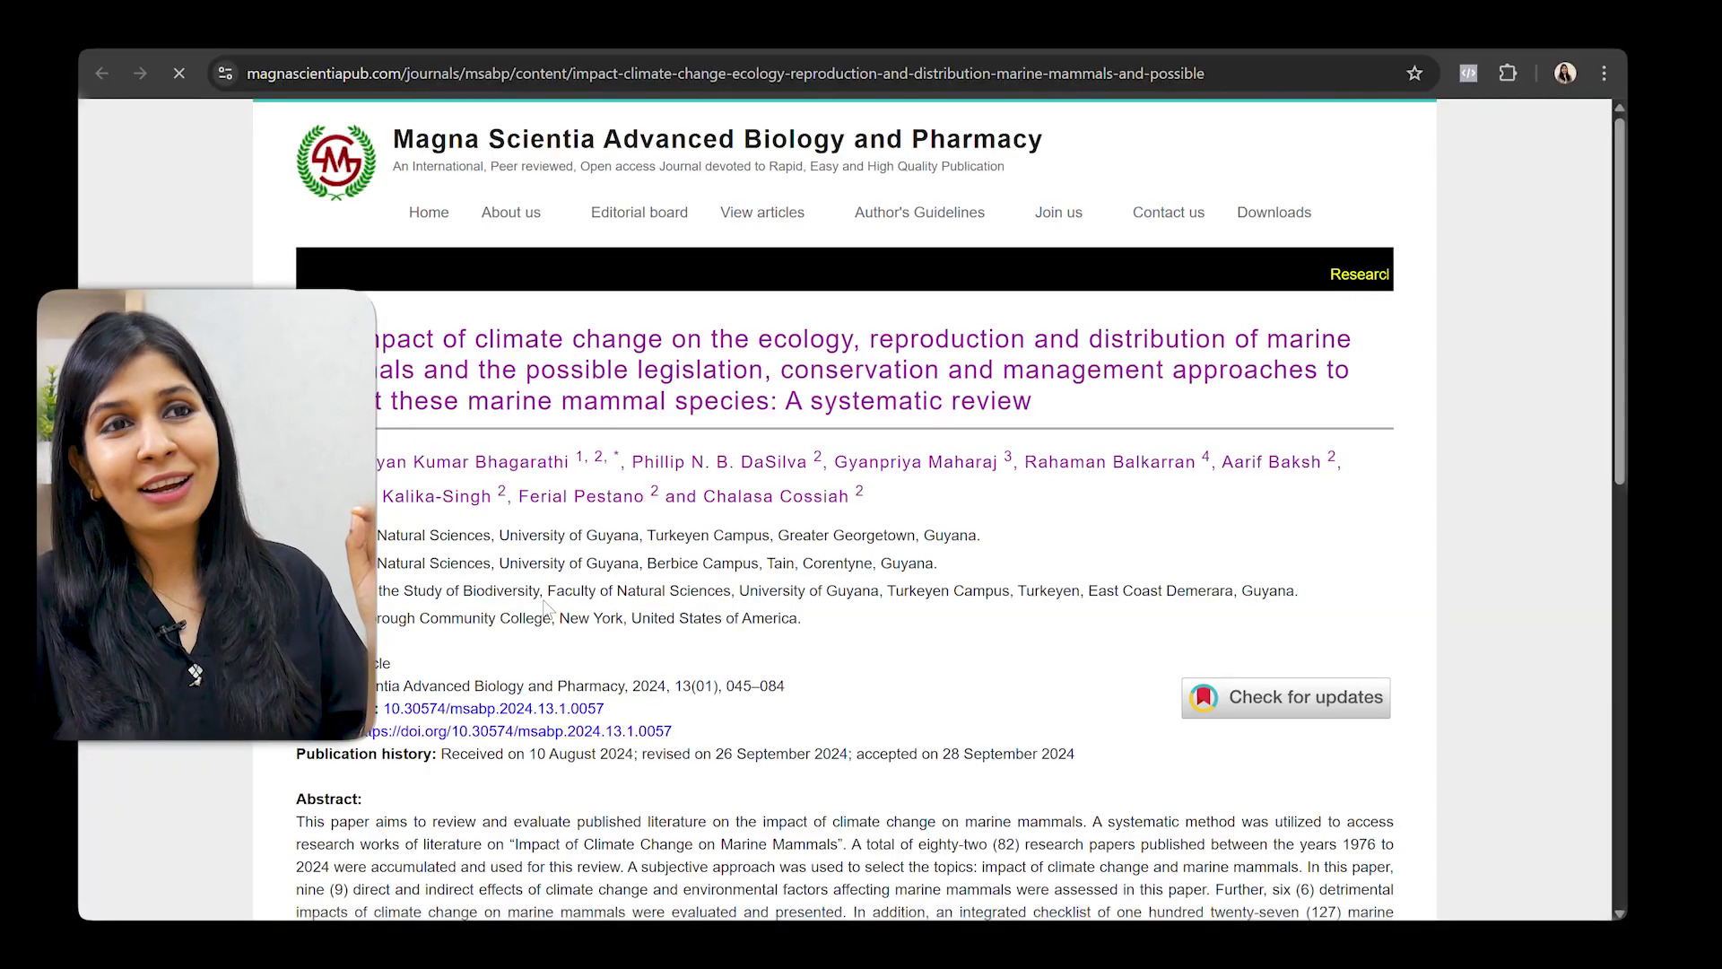
pyautogui.scroll(-5, 544, 609)
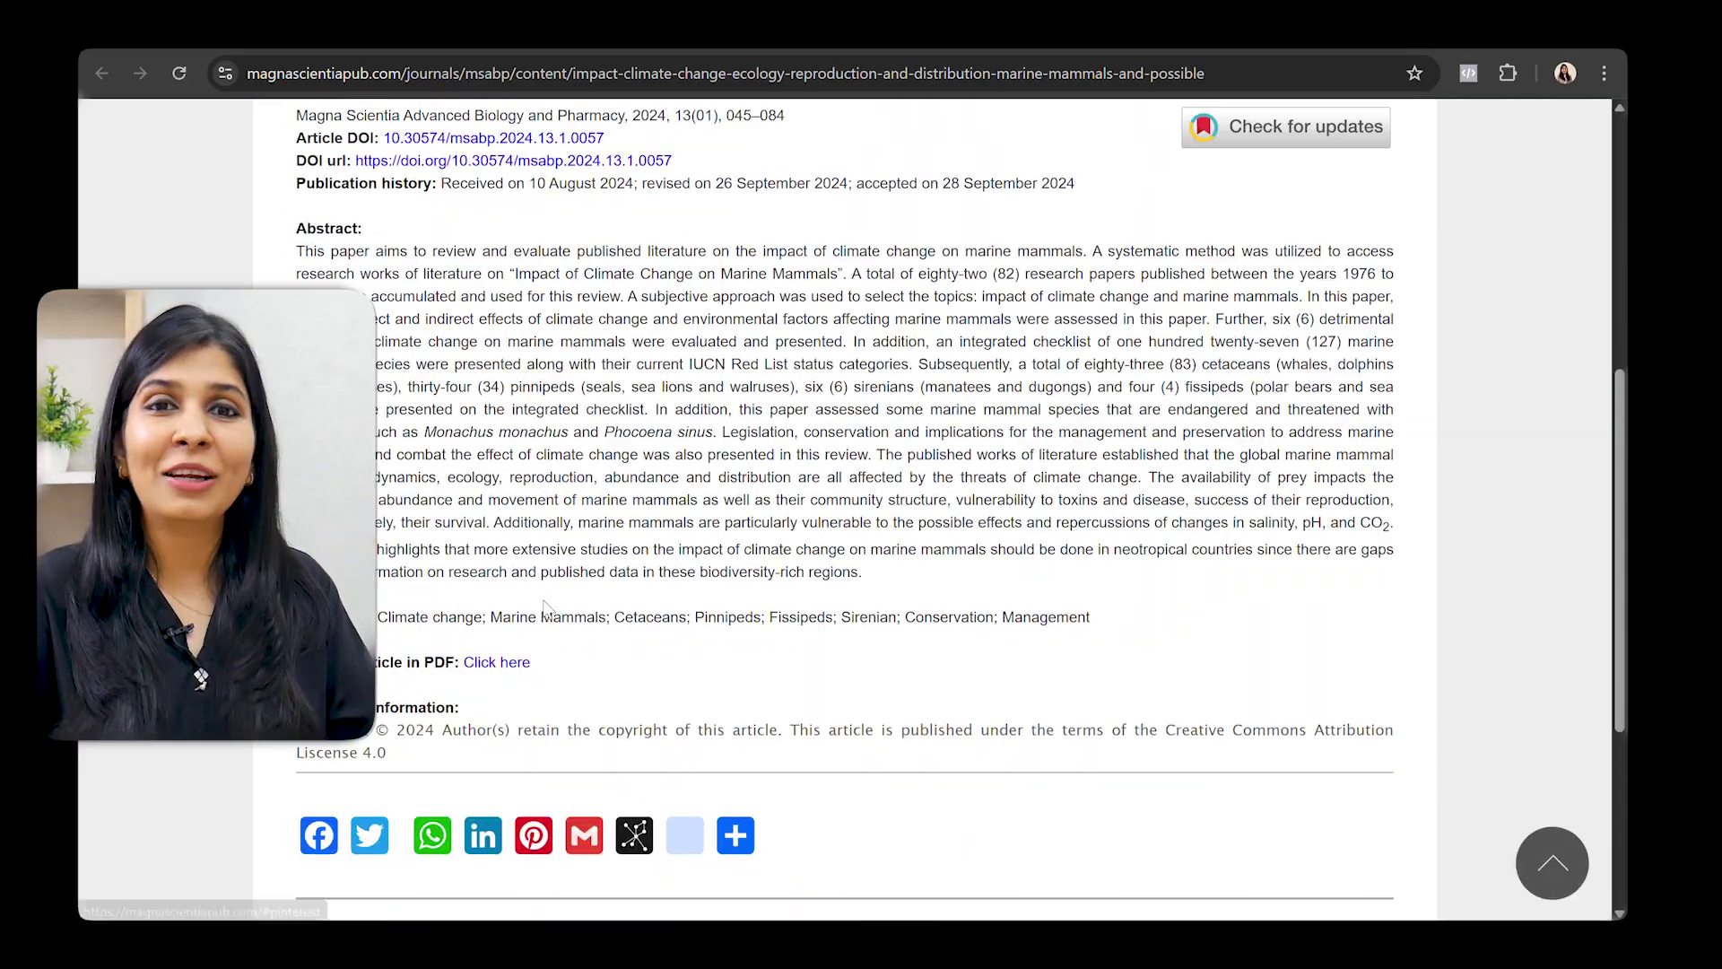
pyautogui.scroll(1, 543, 608)
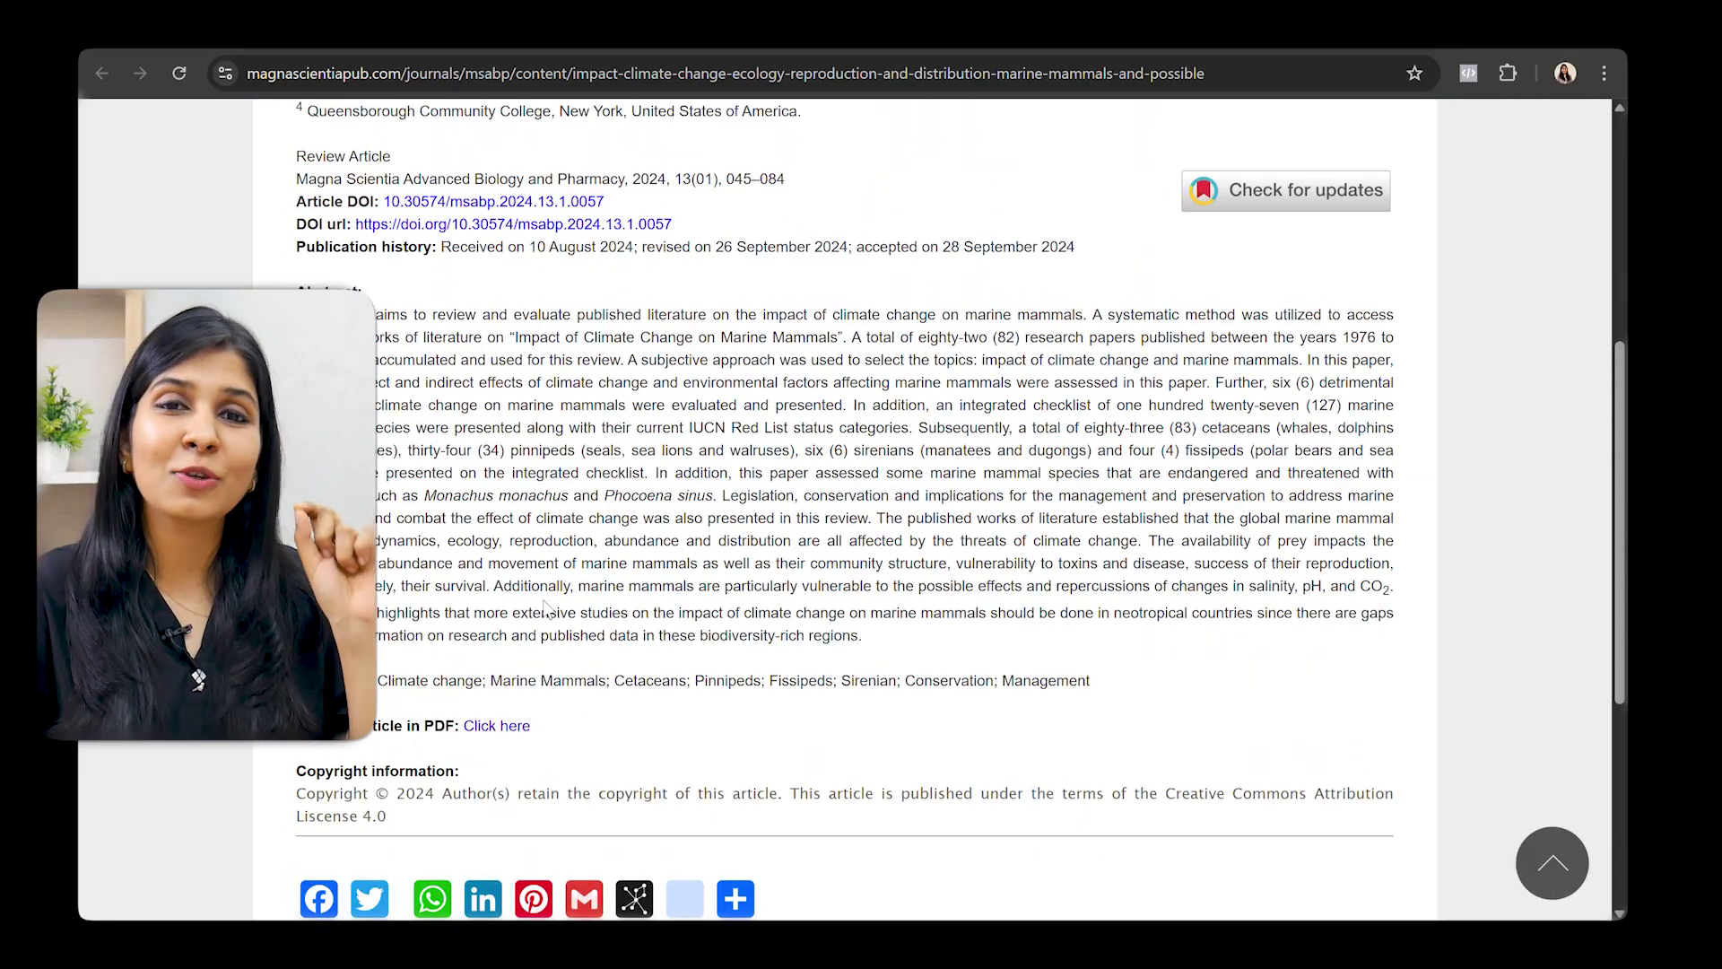
pyautogui.click(508, 730)
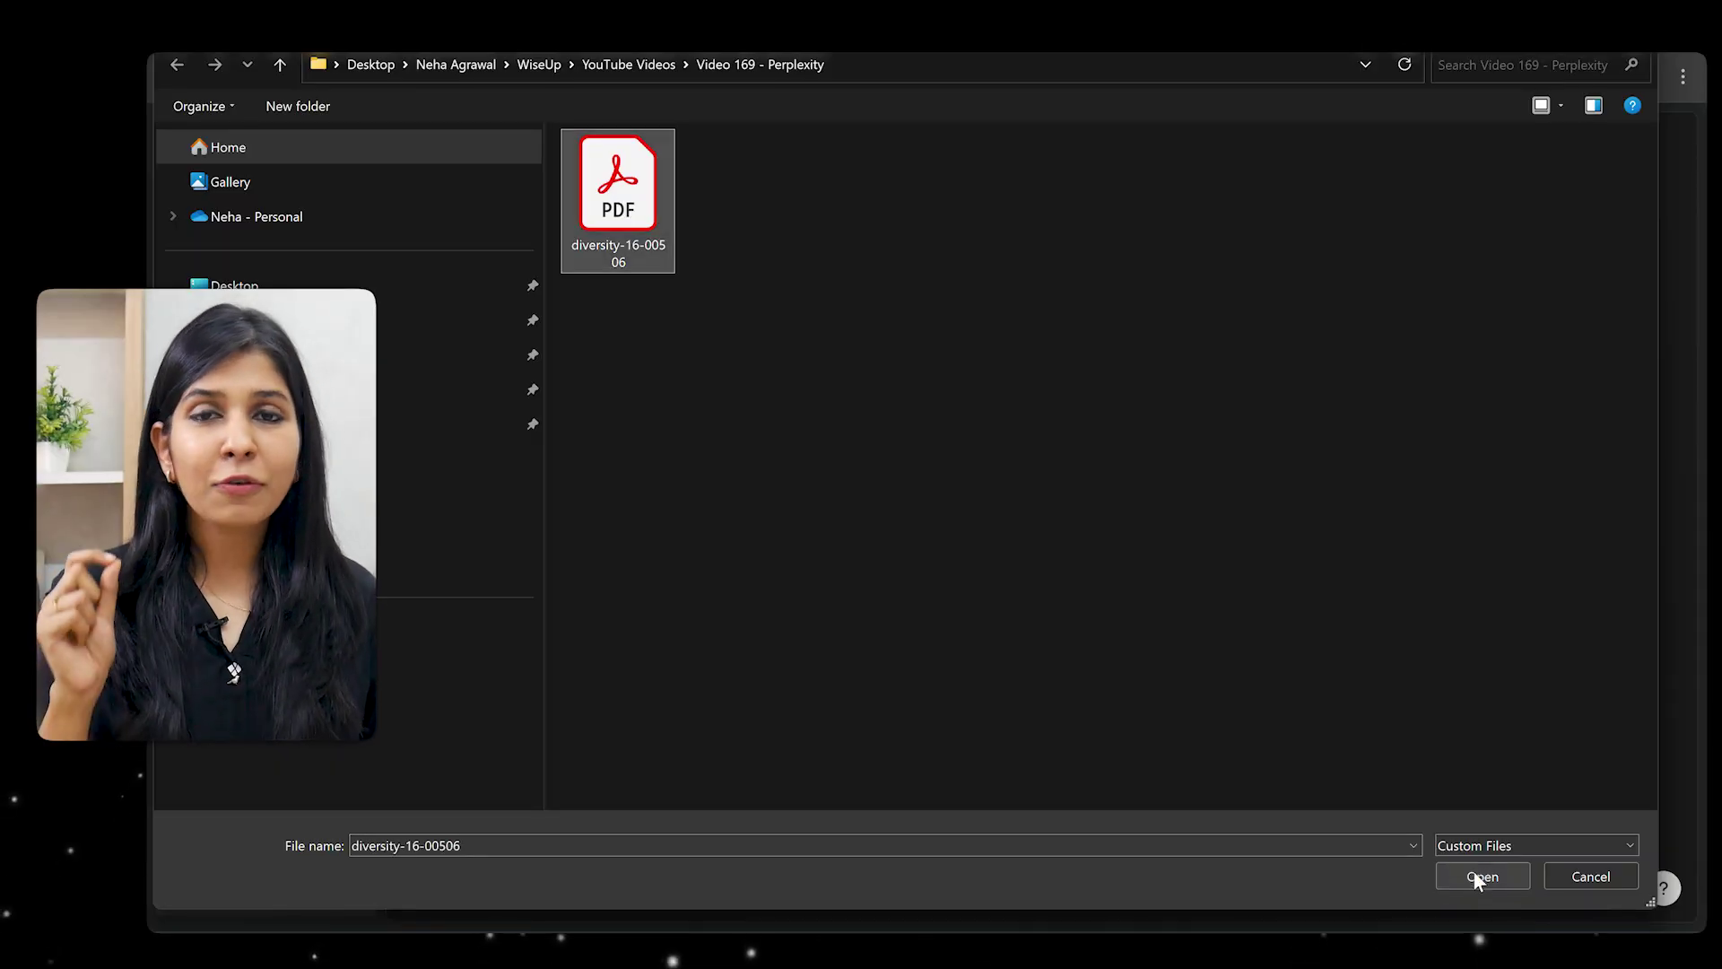
# - Attach the diversity-16-00506 PDF to a new question, ask "Can you tell me what are the limitations of the paper", and read the answer
pyautogui.click(1480, 876)
pyautogui.click(880, 465)
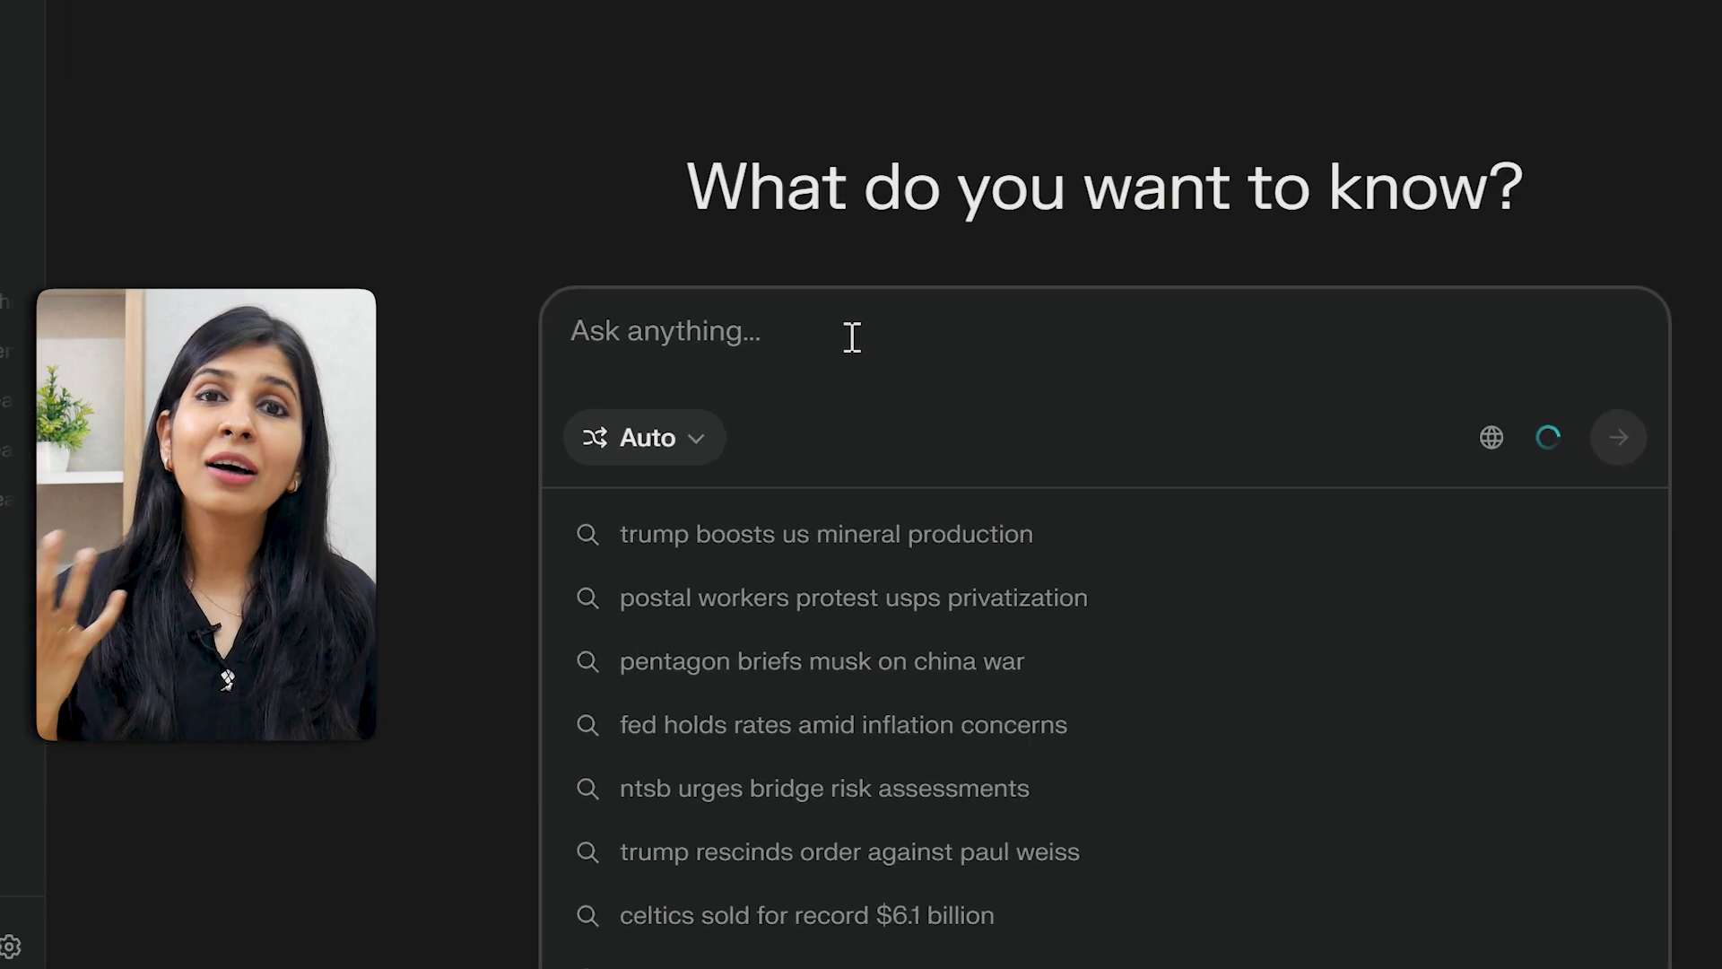
pyautogui.write('Can y')
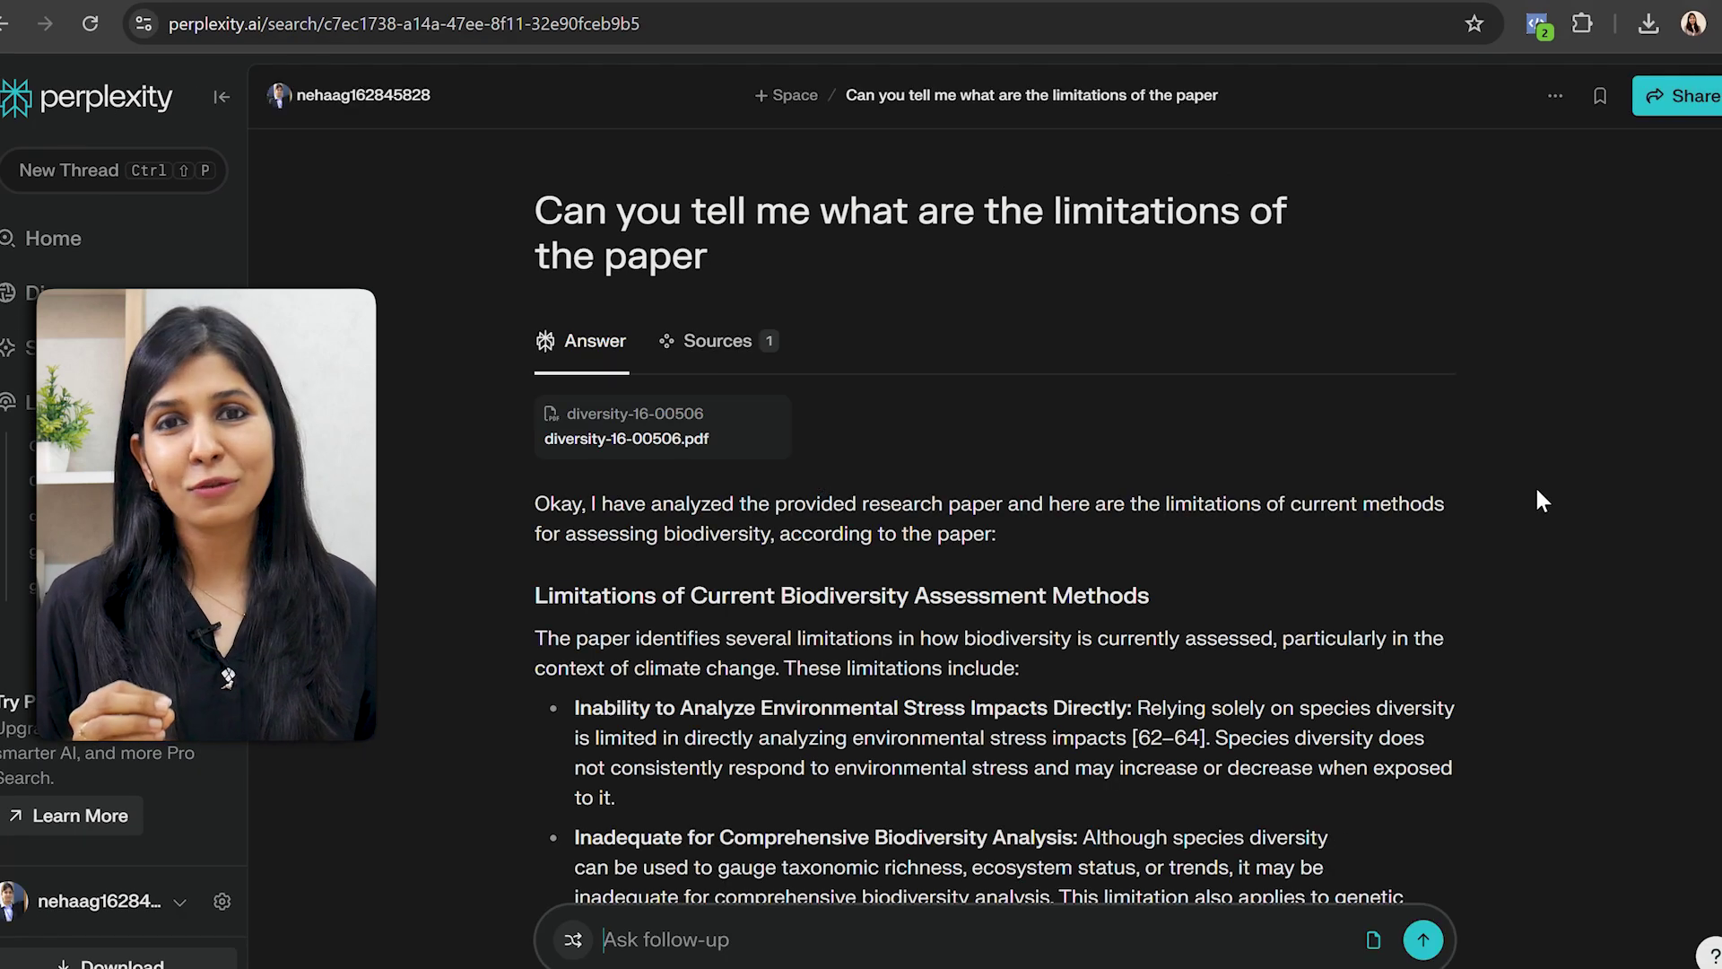
pyautogui.scroll(-10, 1540, 500)
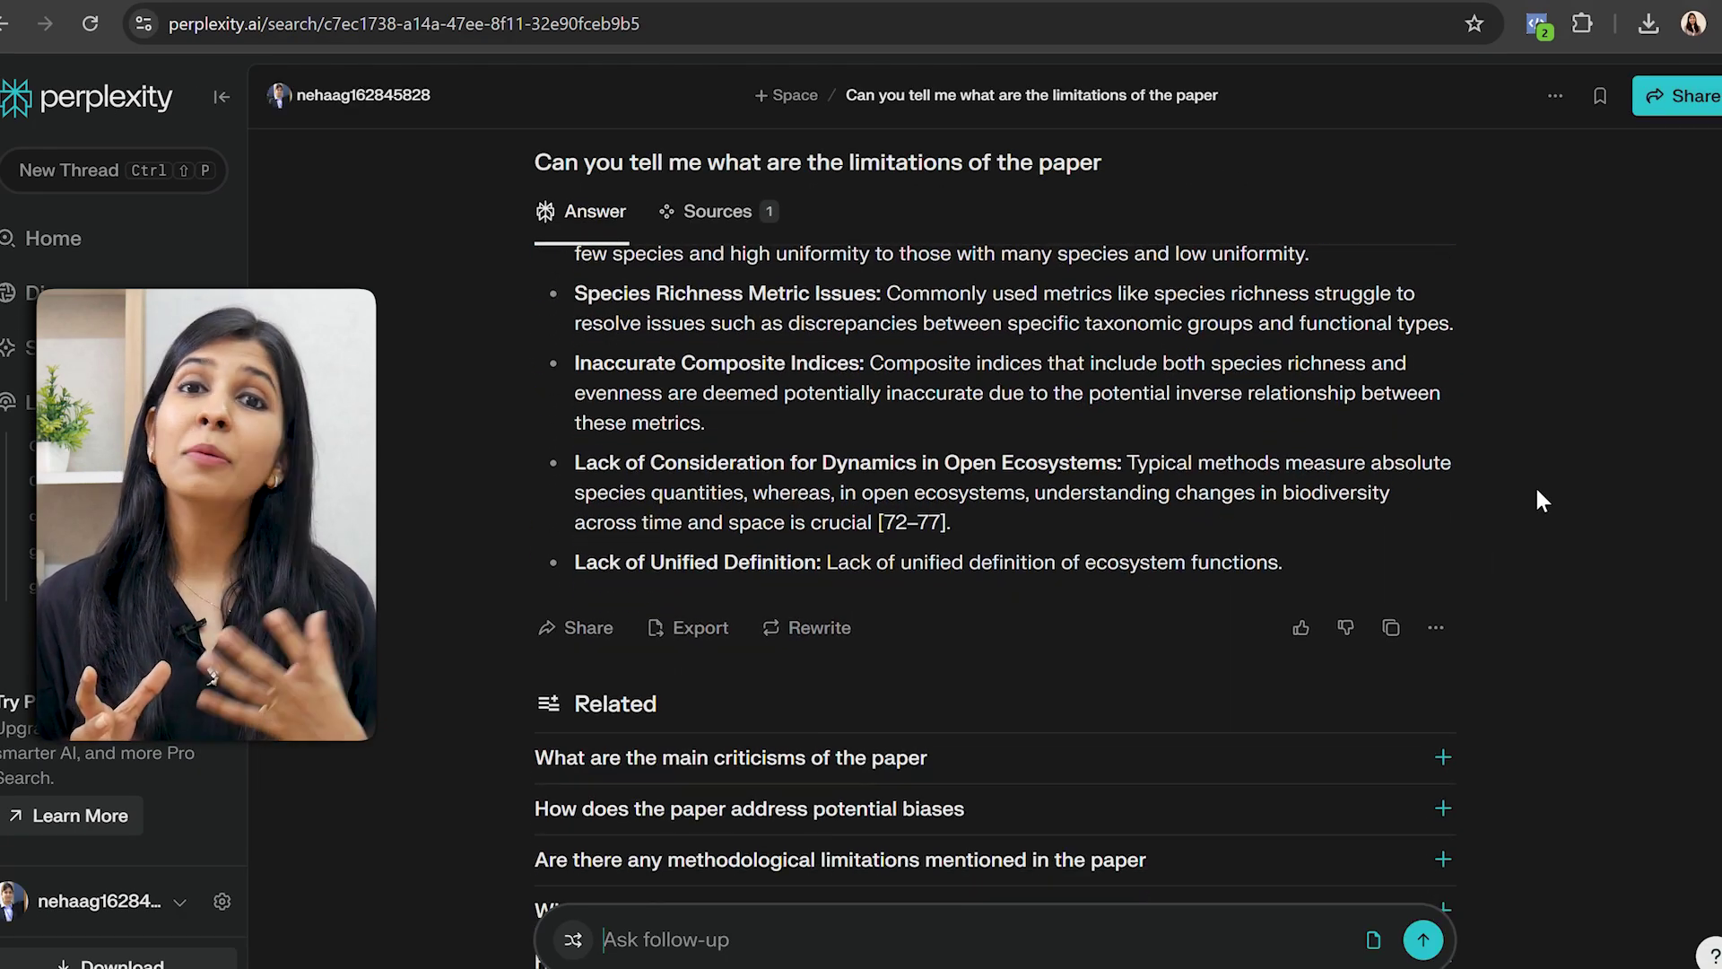
pyautogui.scroll(-1, 1539, 499)
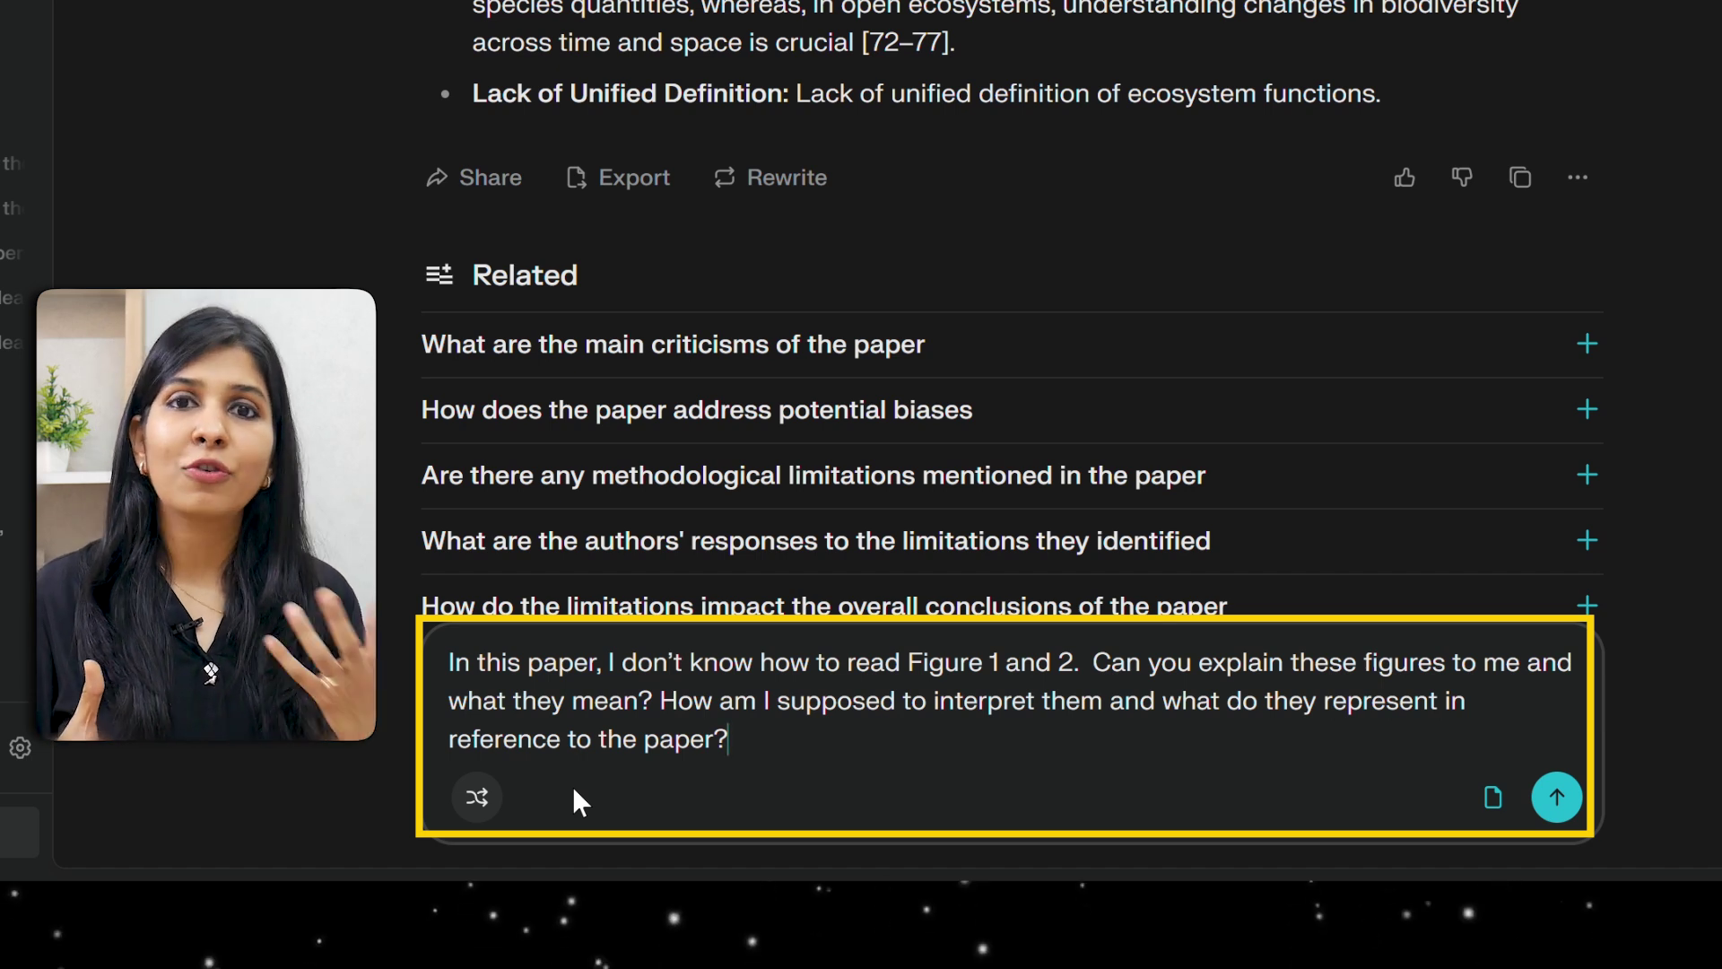
# - Submit the follow-up asking how to read and interpret Figures 1 and 2 in reference to the paper, and read through the explanation
pyautogui.press('Return')
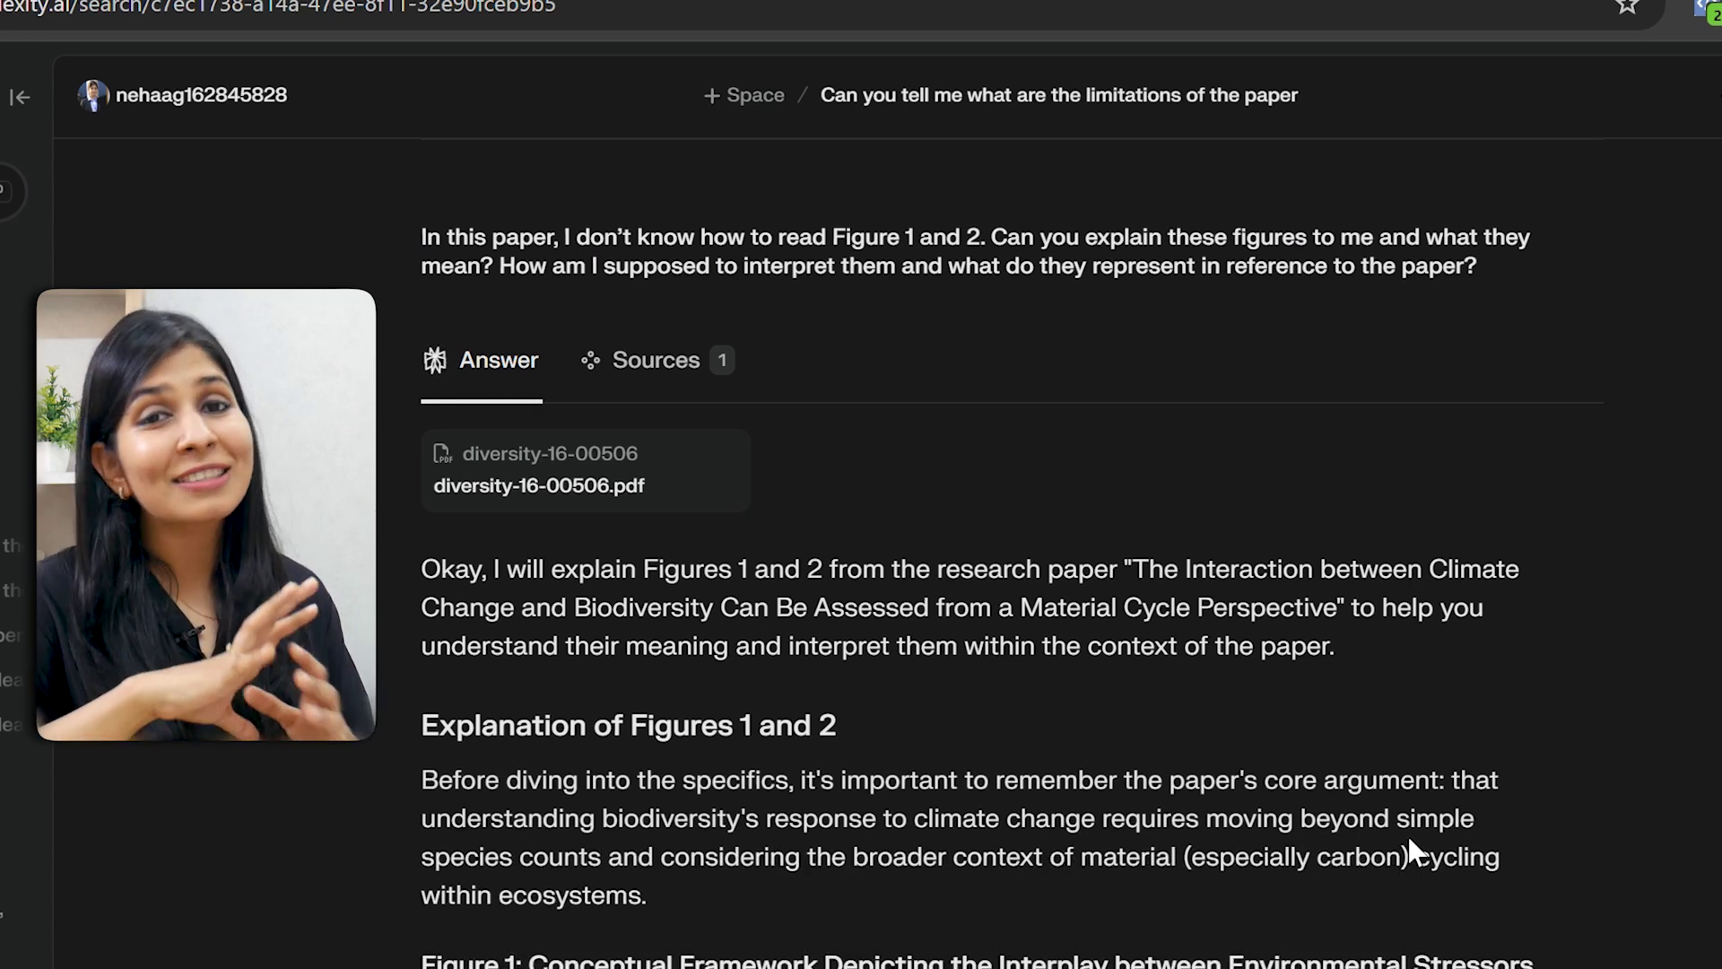
pyautogui.scroll(-3, 1629, 815)
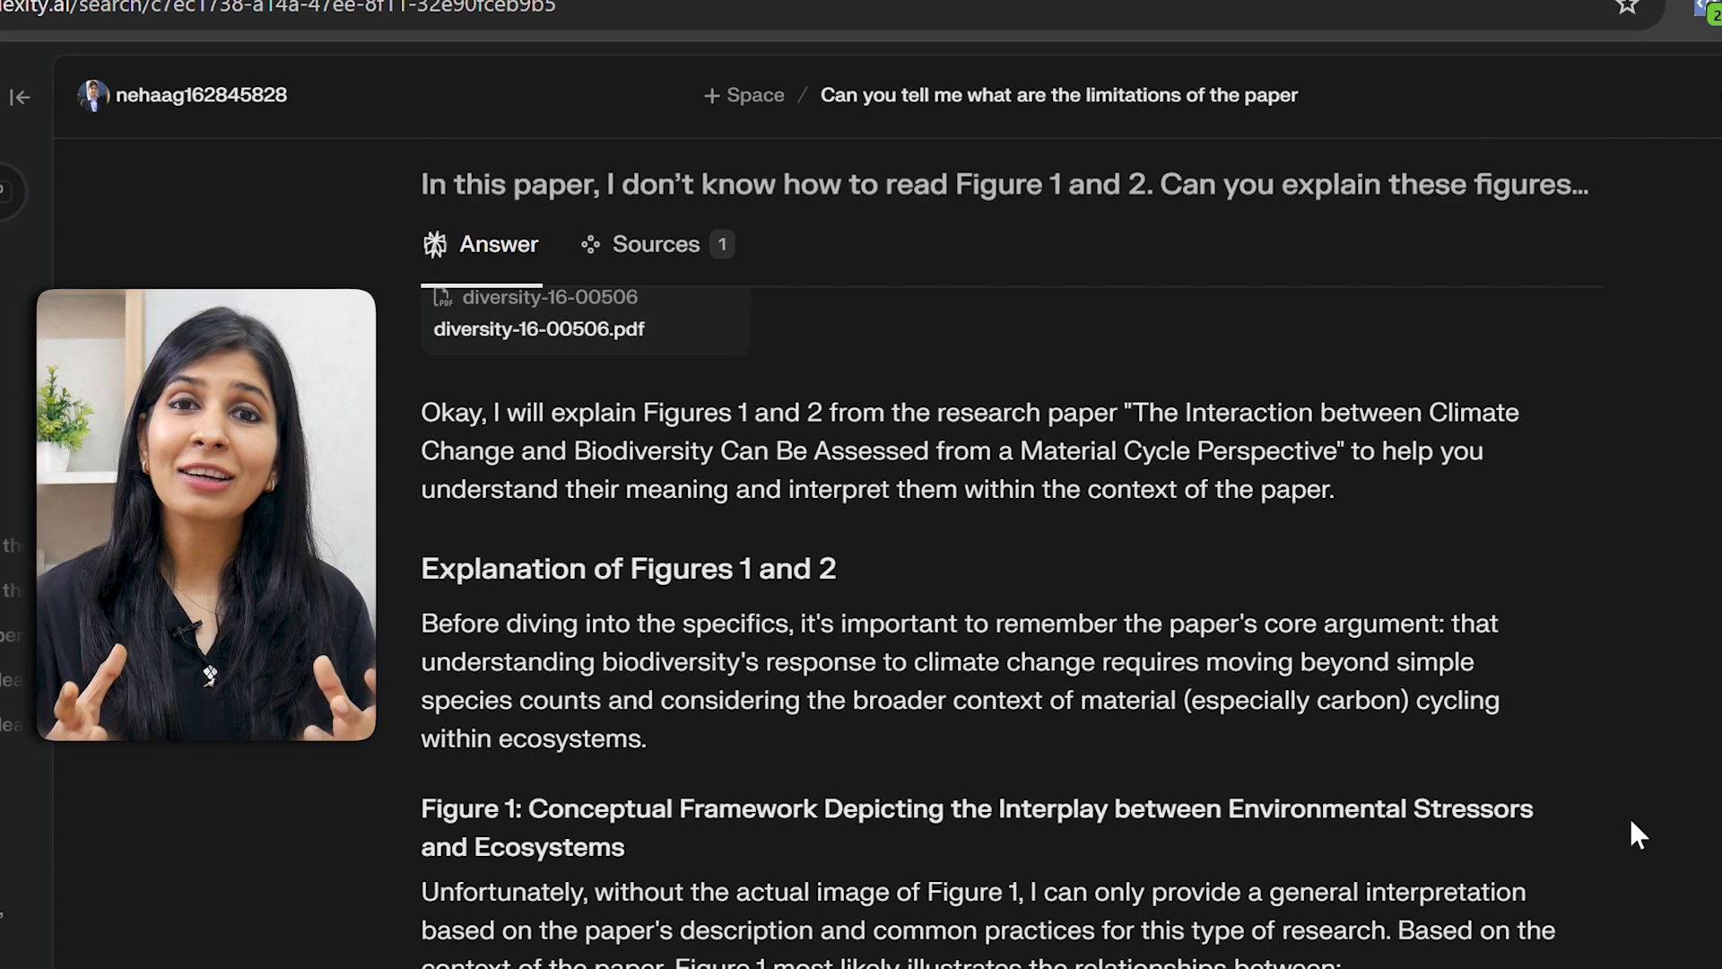
pyautogui.scroll(-3, 1631, 822)
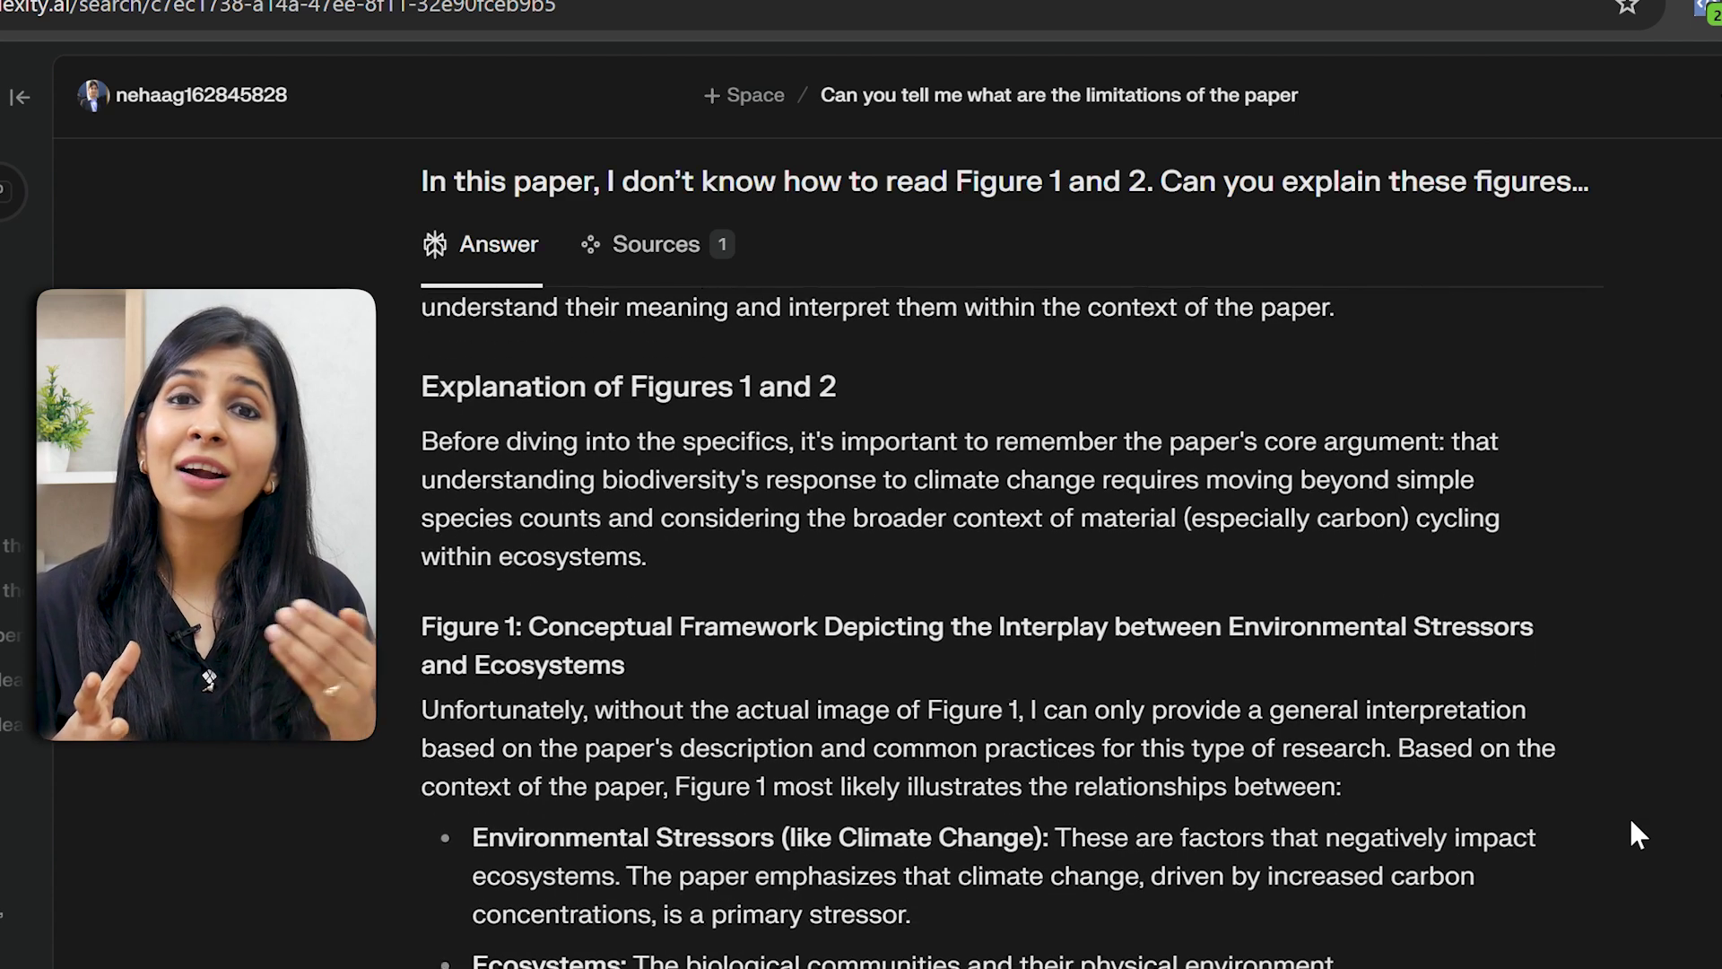
pyautogui.scroll(-3, 1631, 822)
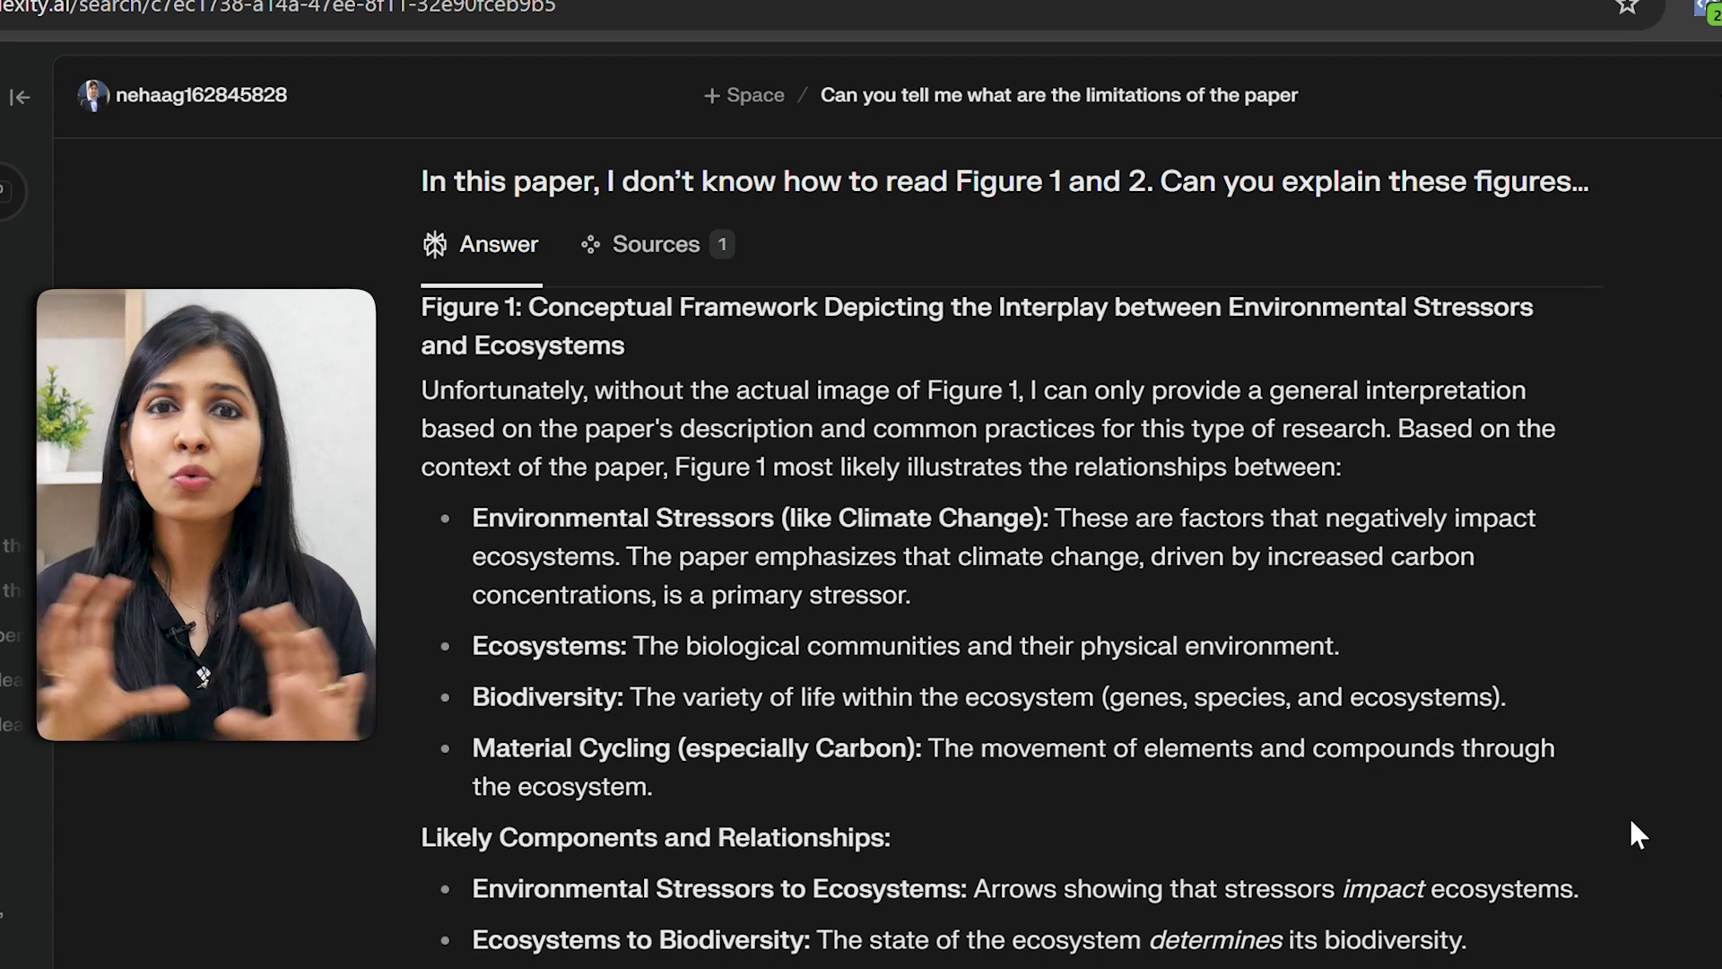
pyautogui.scroll(-3, 1631, 821)
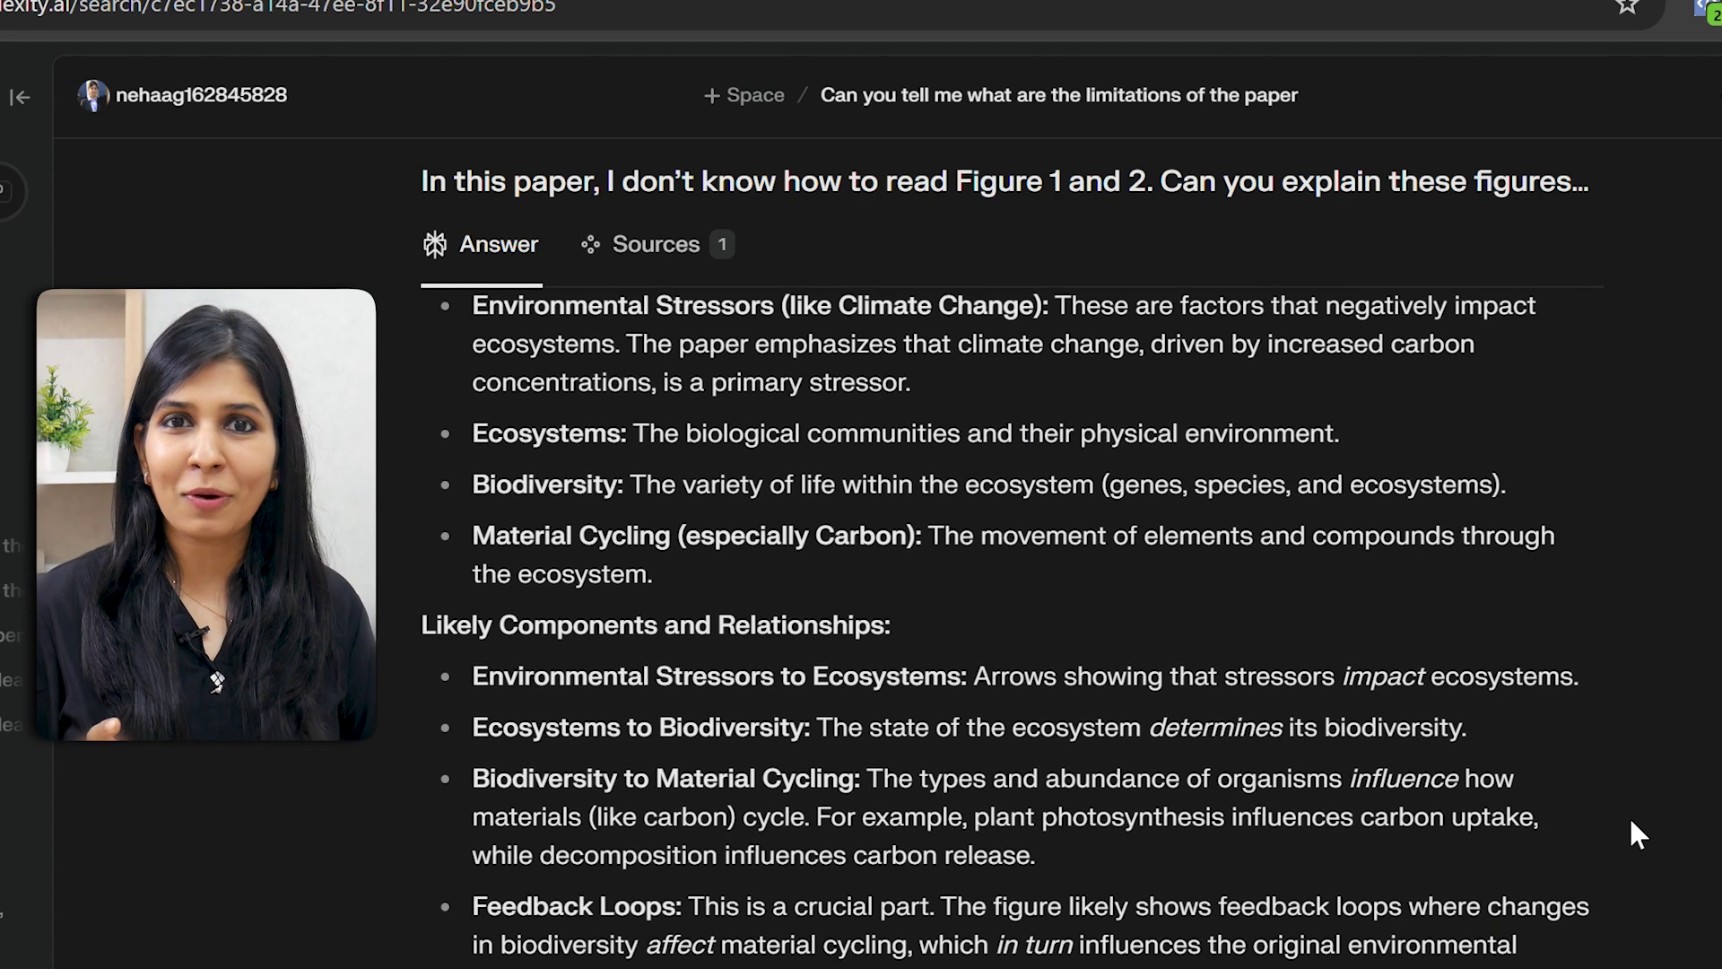
pyautogui.scroll(-2, 1631, 822)
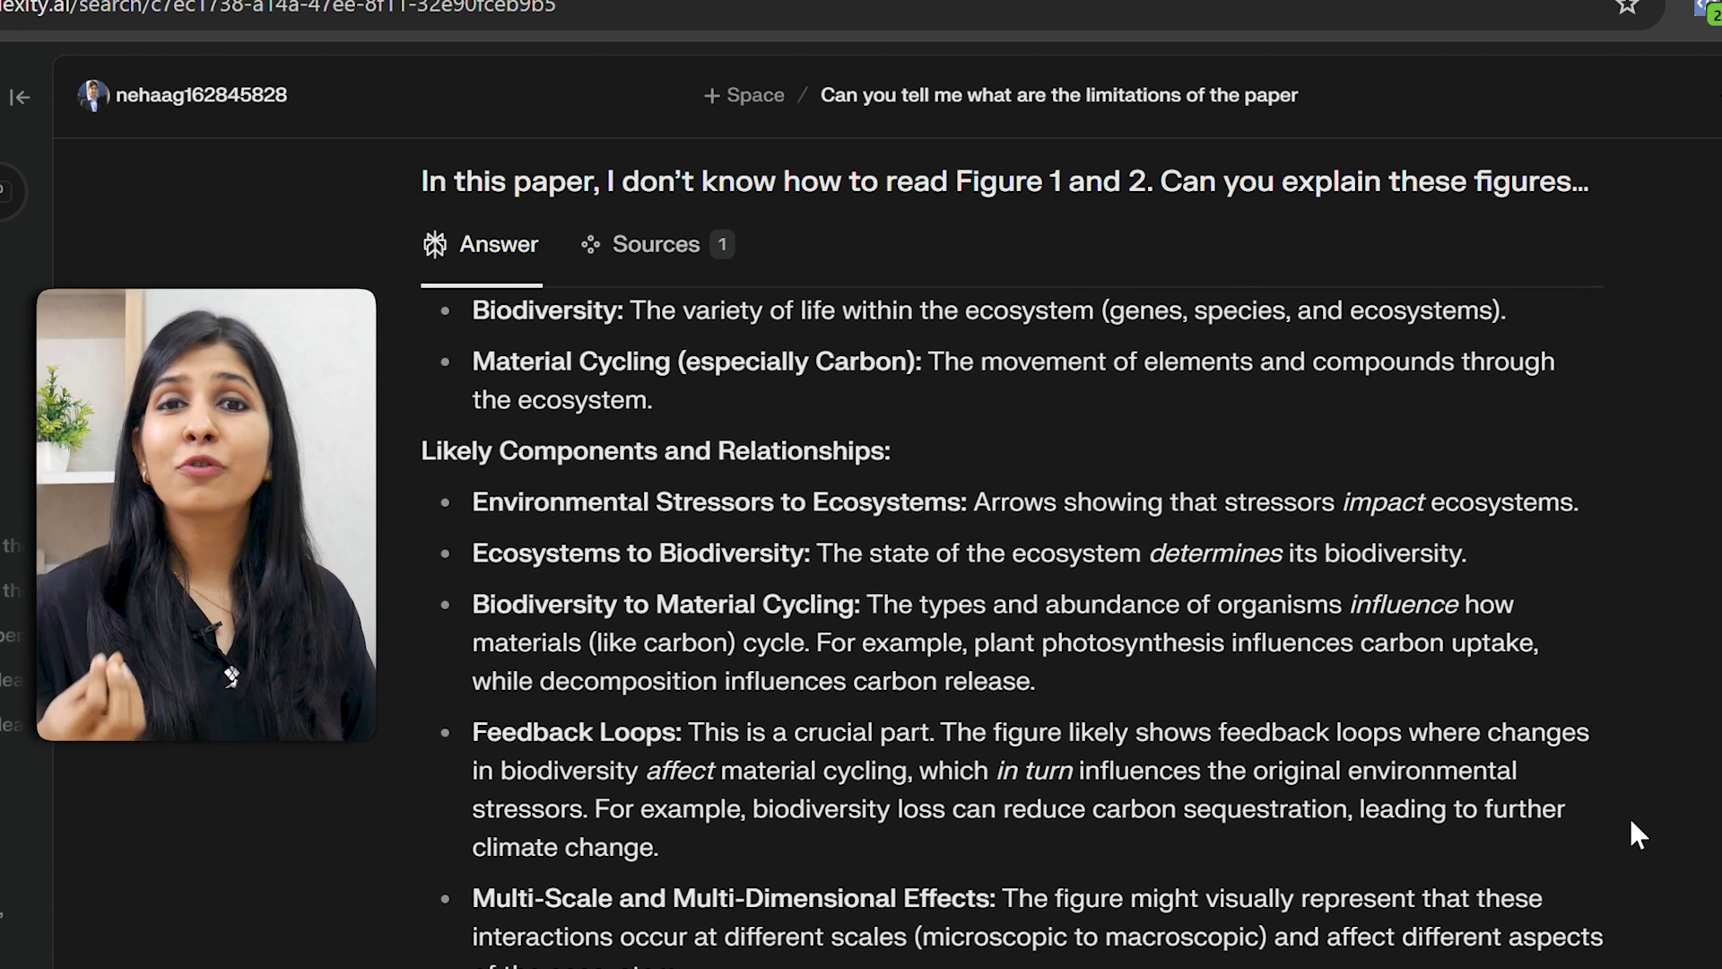
pyautogui.scroll(-3, 1629, 816)
pyautogui.scroll(-5, 1631, 819)
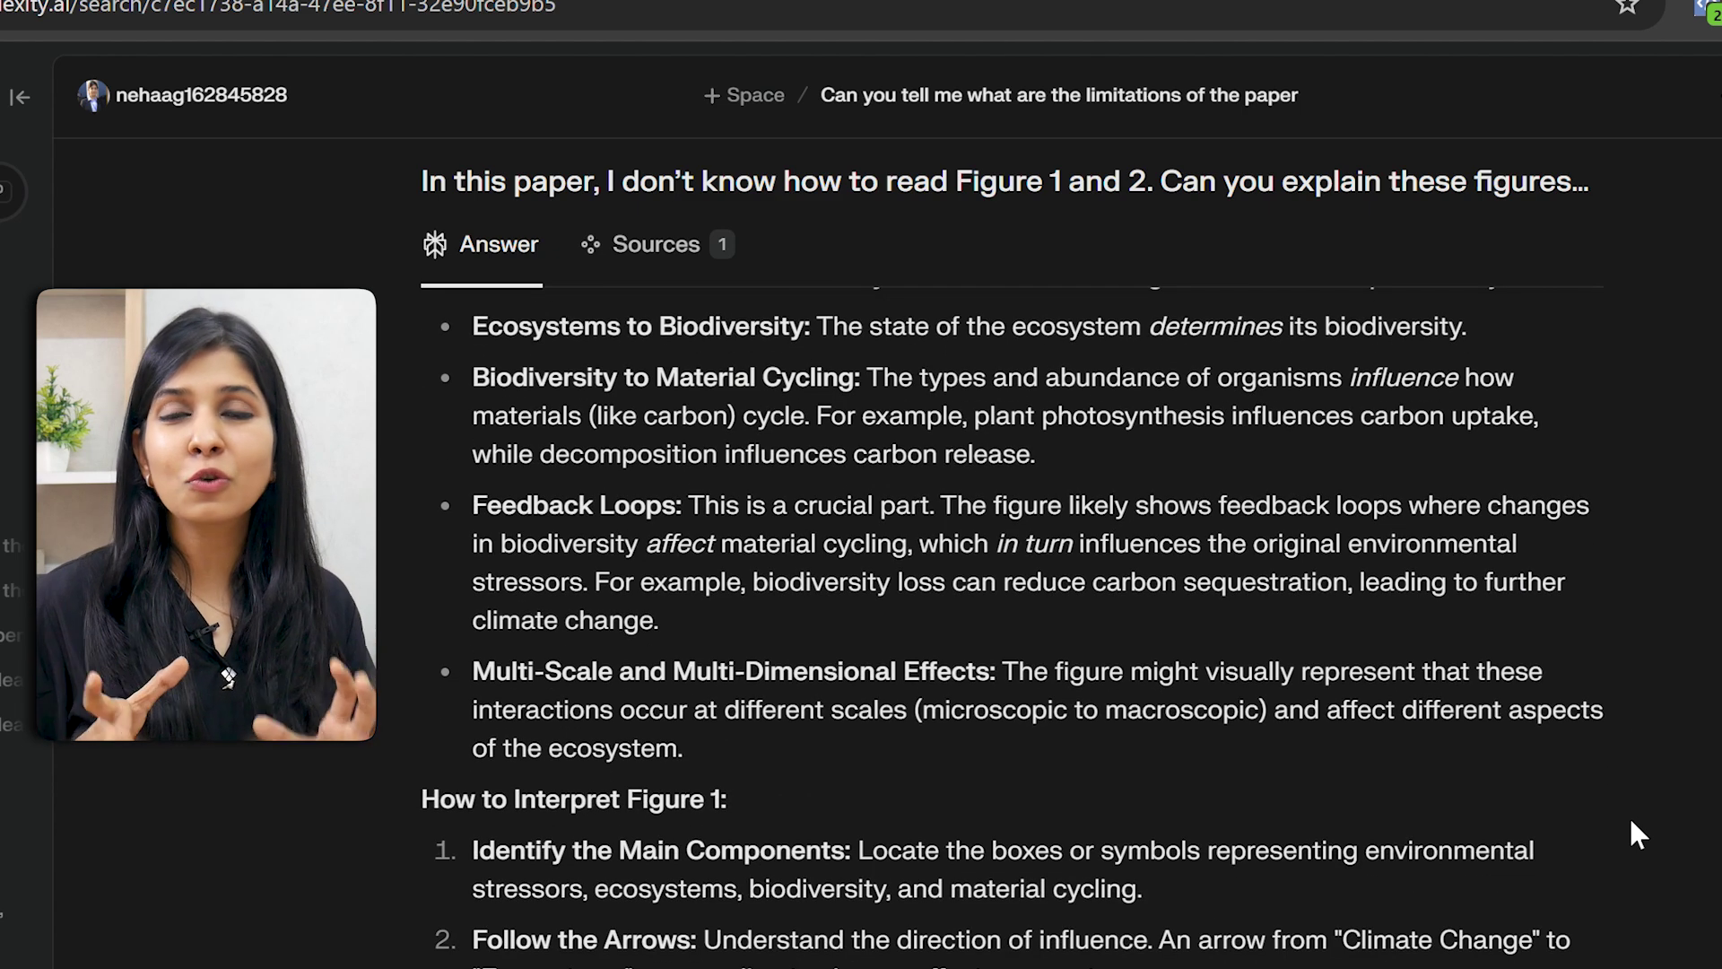
pyautogui.scroll(-3, 1629, 815)
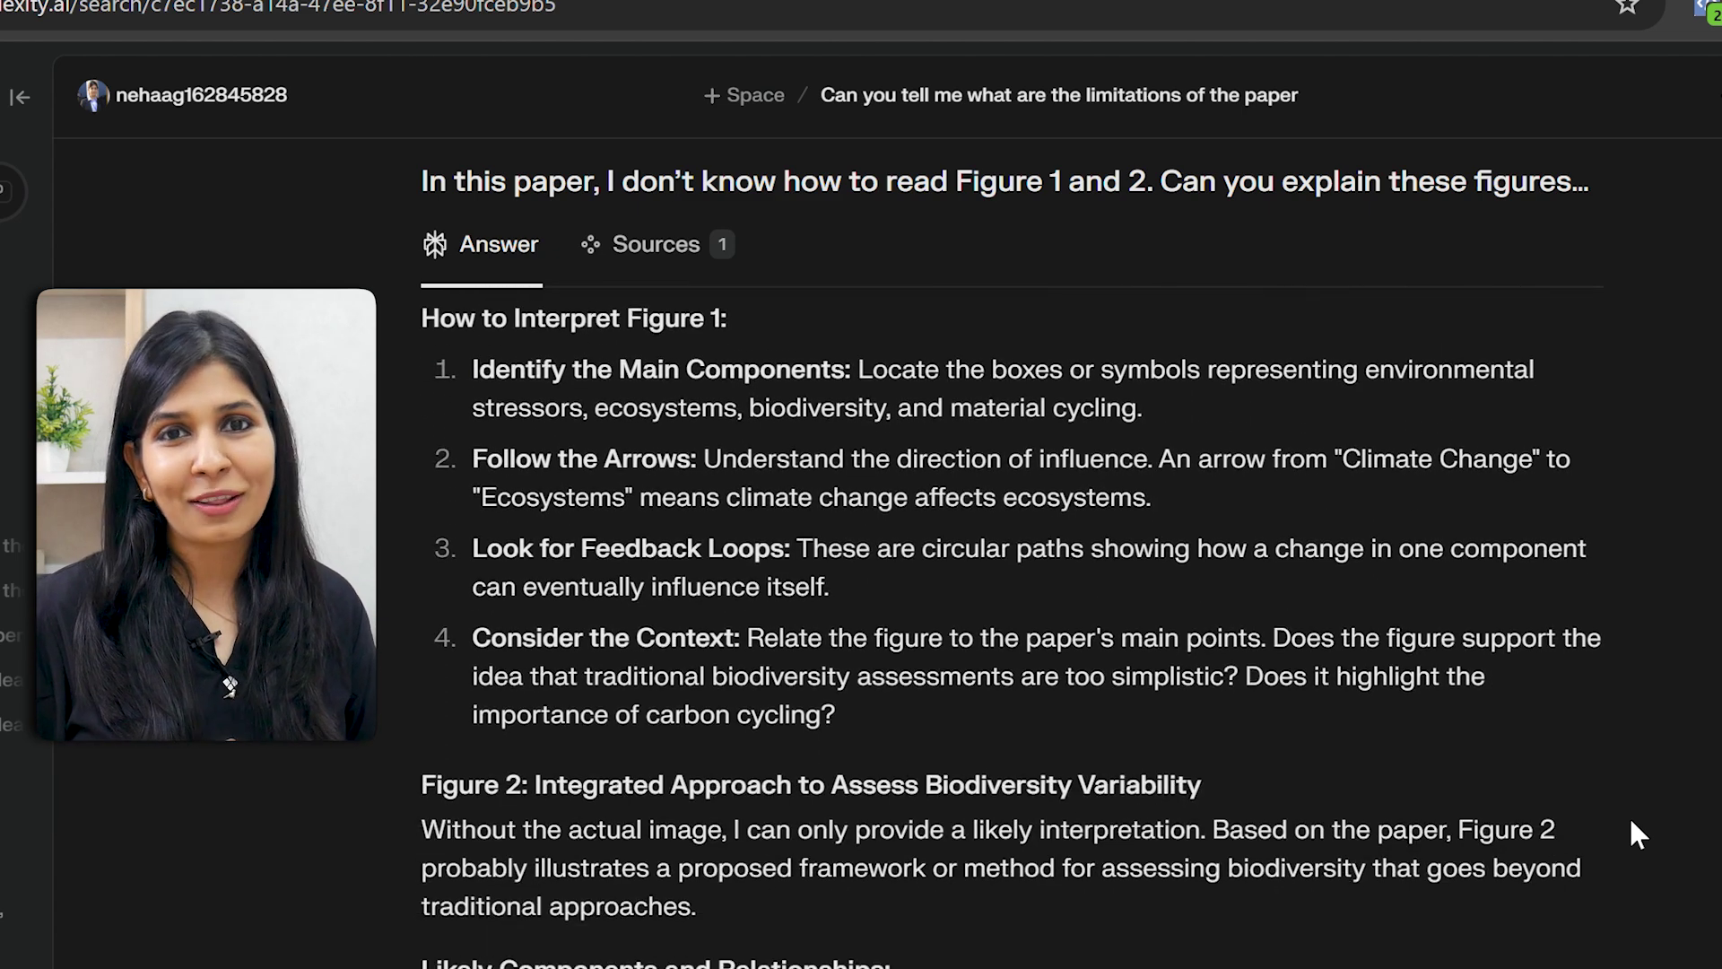
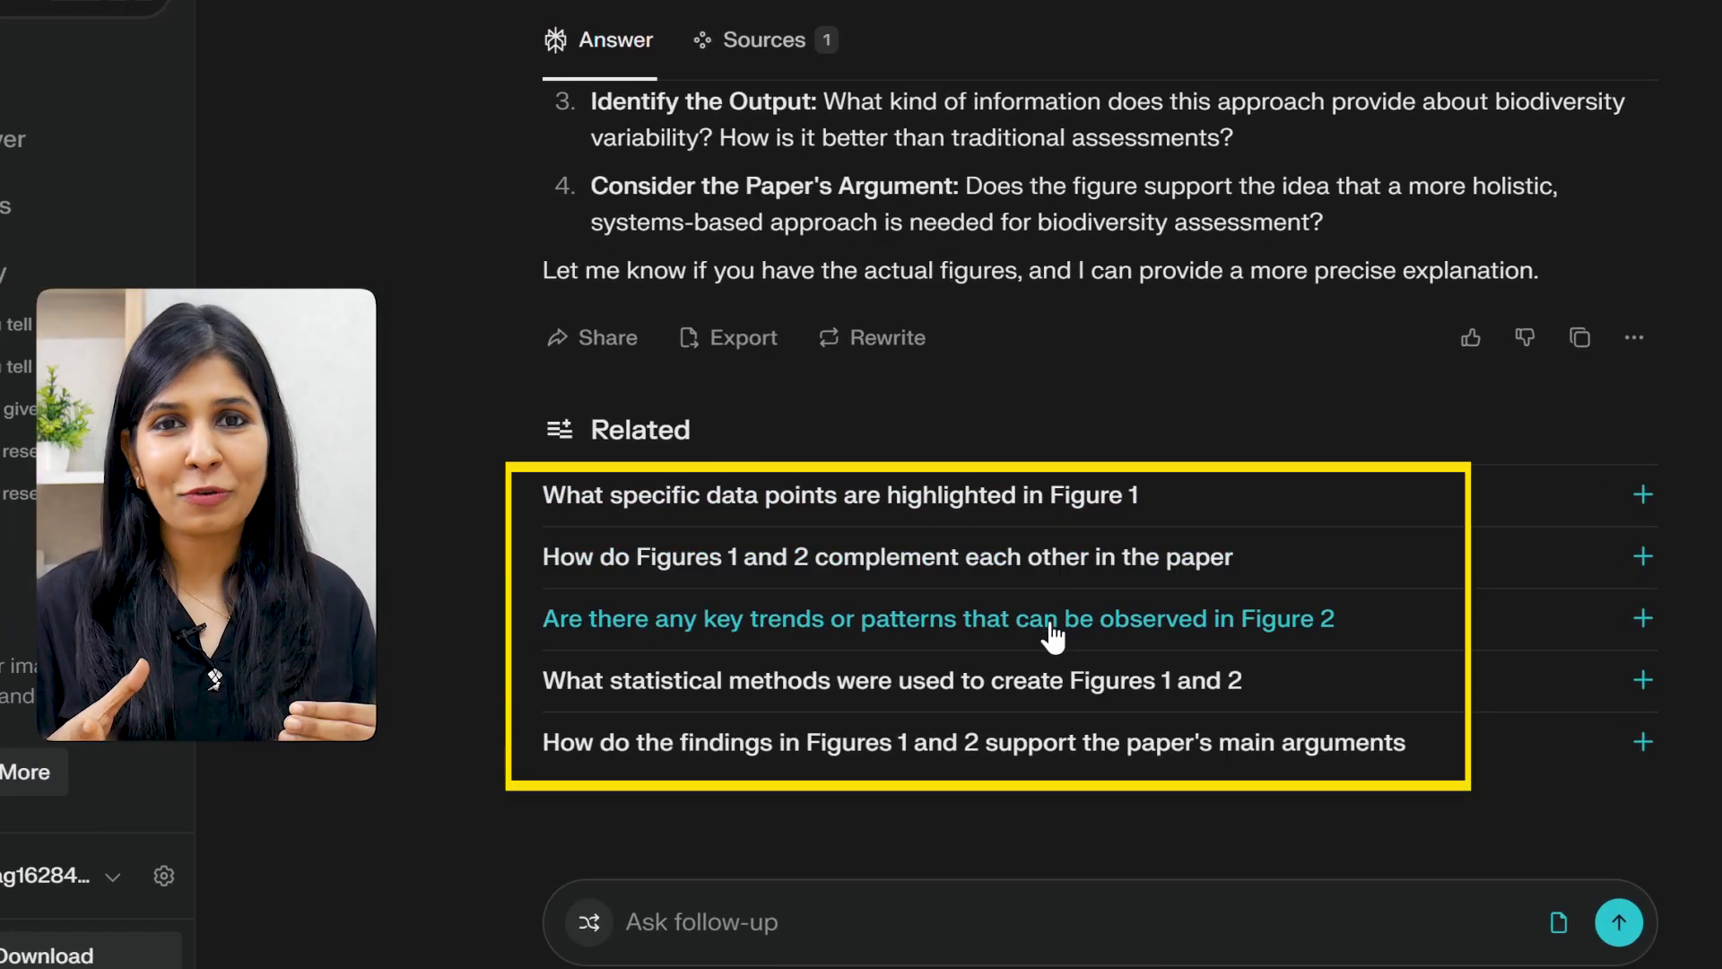
# - Ask the related question "How do the findings in Figures 1 and 2 support the paper's main arguments" and read the answer
pyautogui.click(1029, 754)
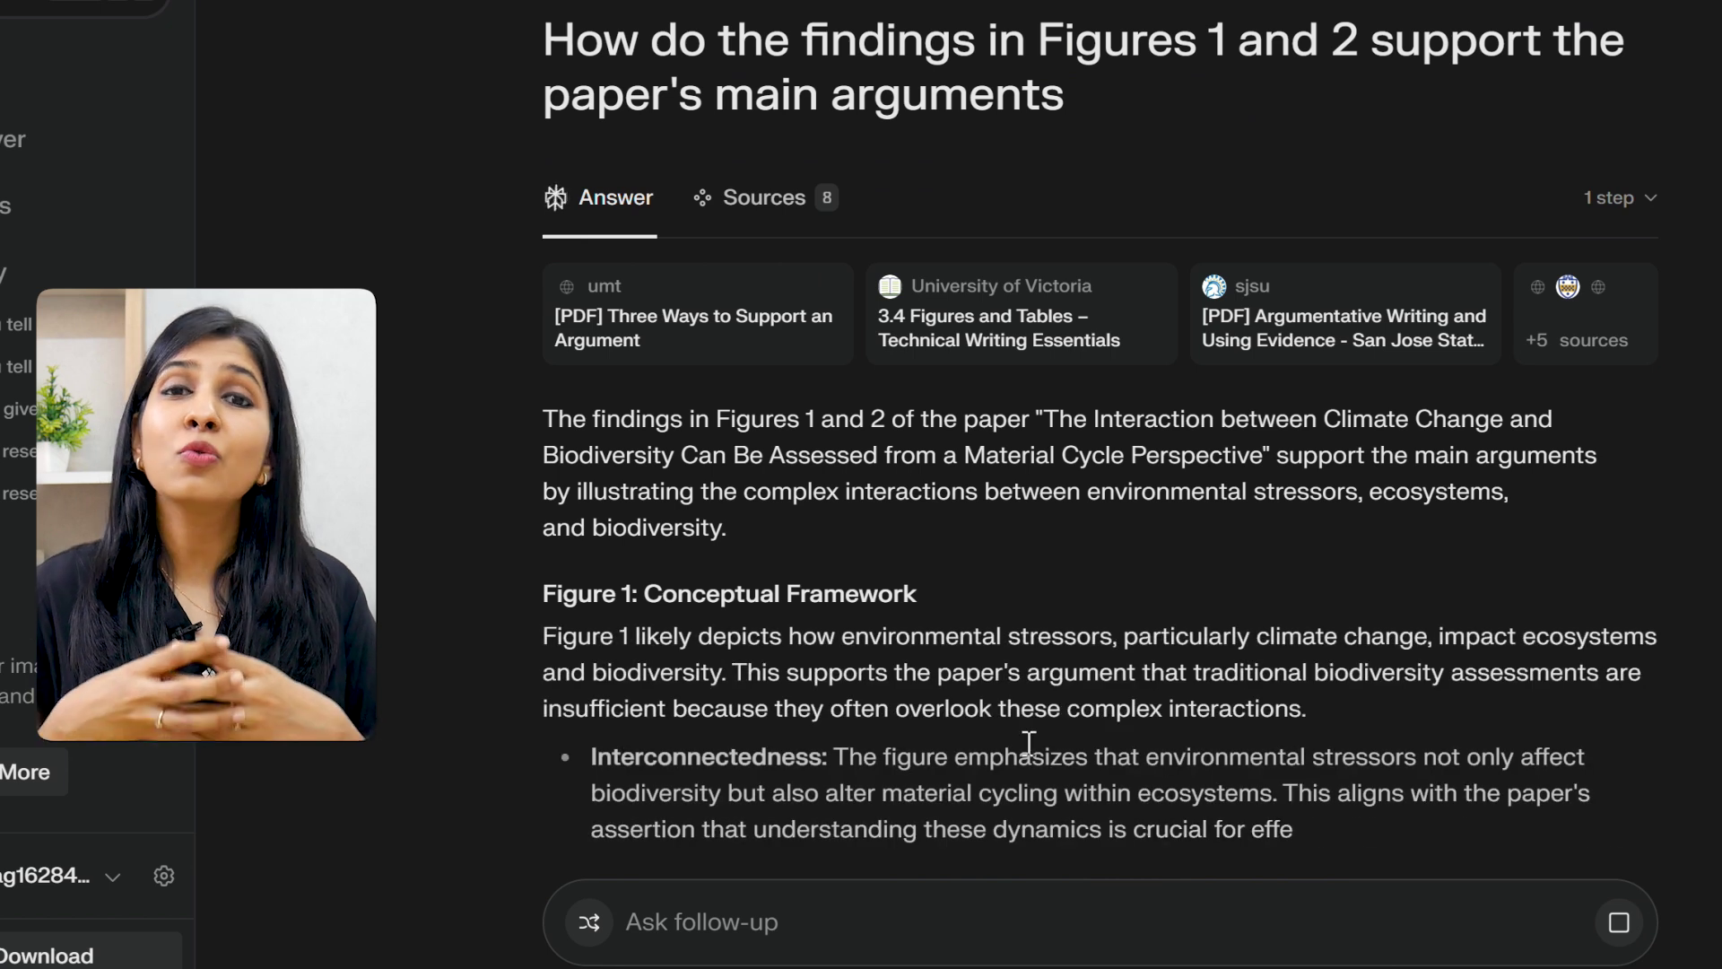
pyautogui.scroll(-5, 1029, 743)
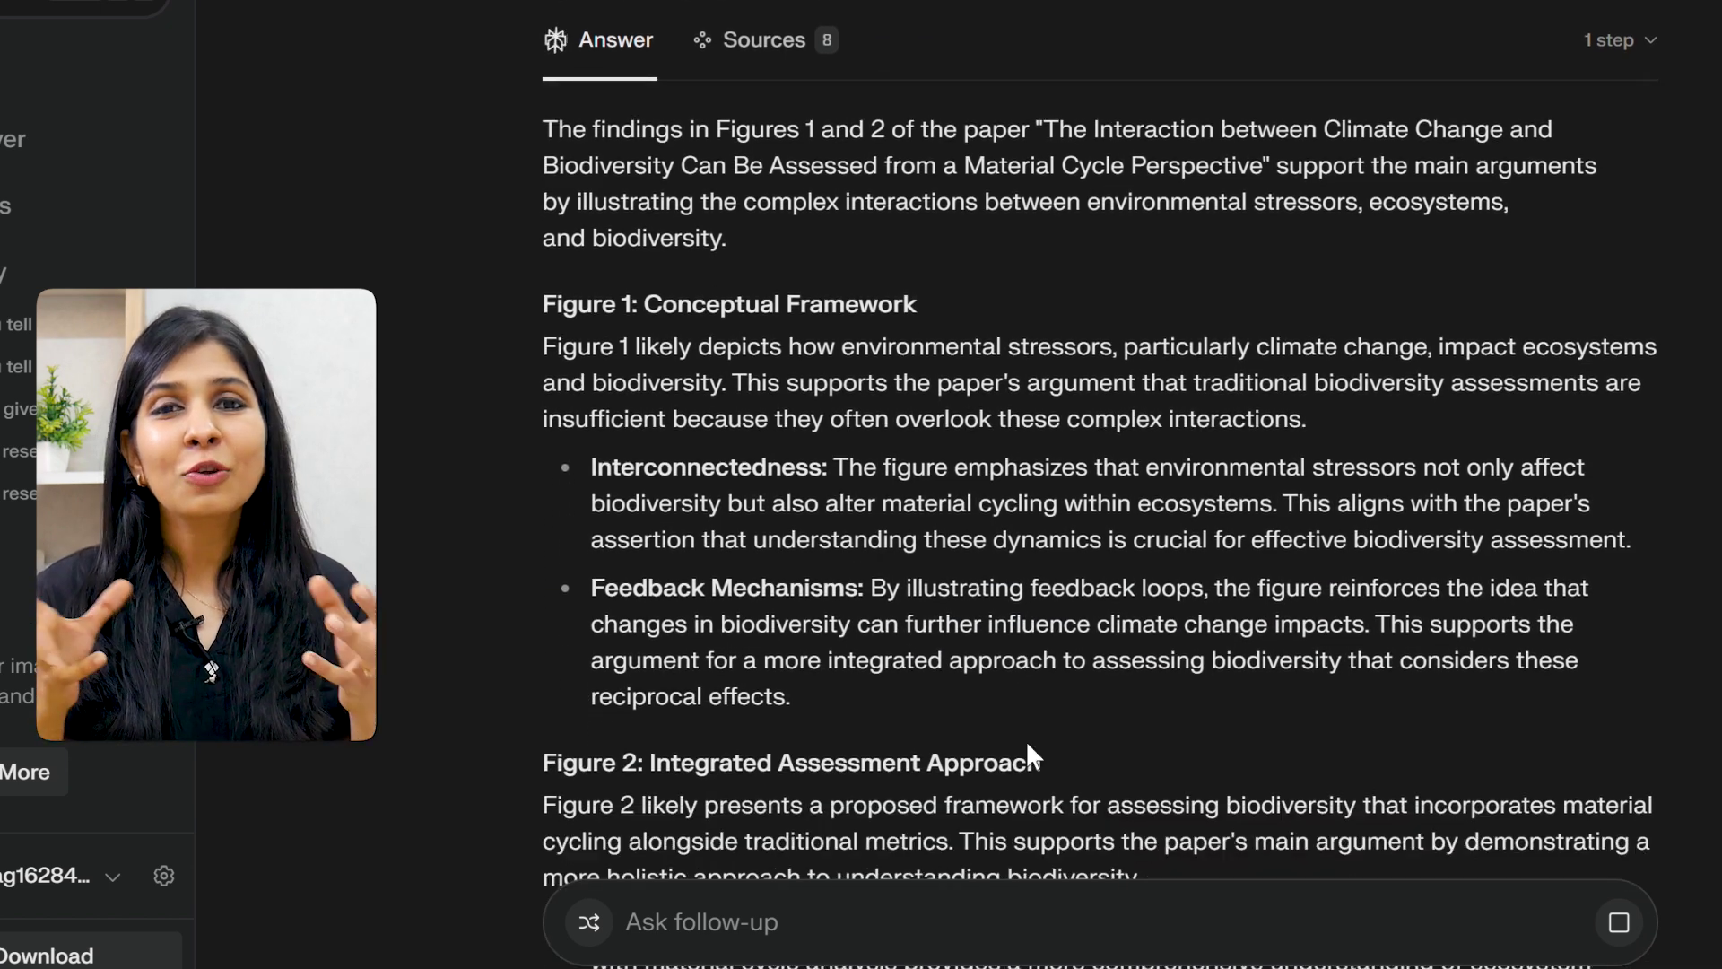
# - Read the rest of the answer on how Figures 1 and 2 support the paper's main arguments
pyautogui.scroll(-2, 1029, 742)
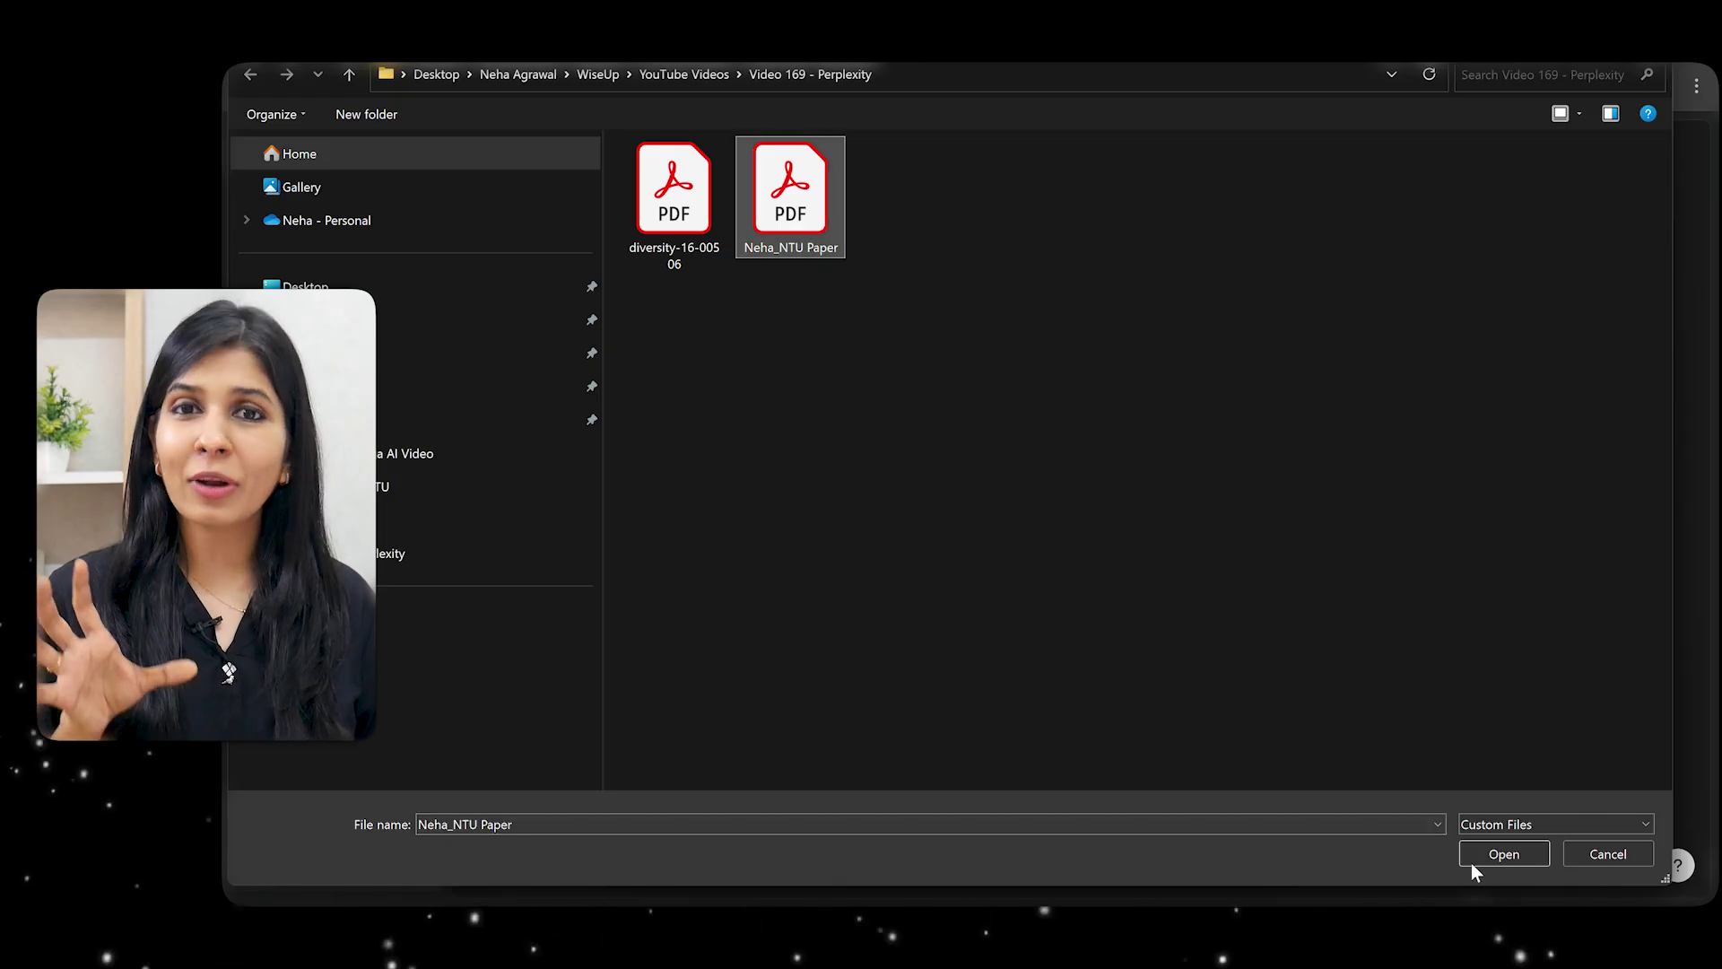
# - Attach the NTU Paper PDF to a new thread and write the question "Suggest some relevant journals to publish my paper"
pyautogui.click(1519, 850)
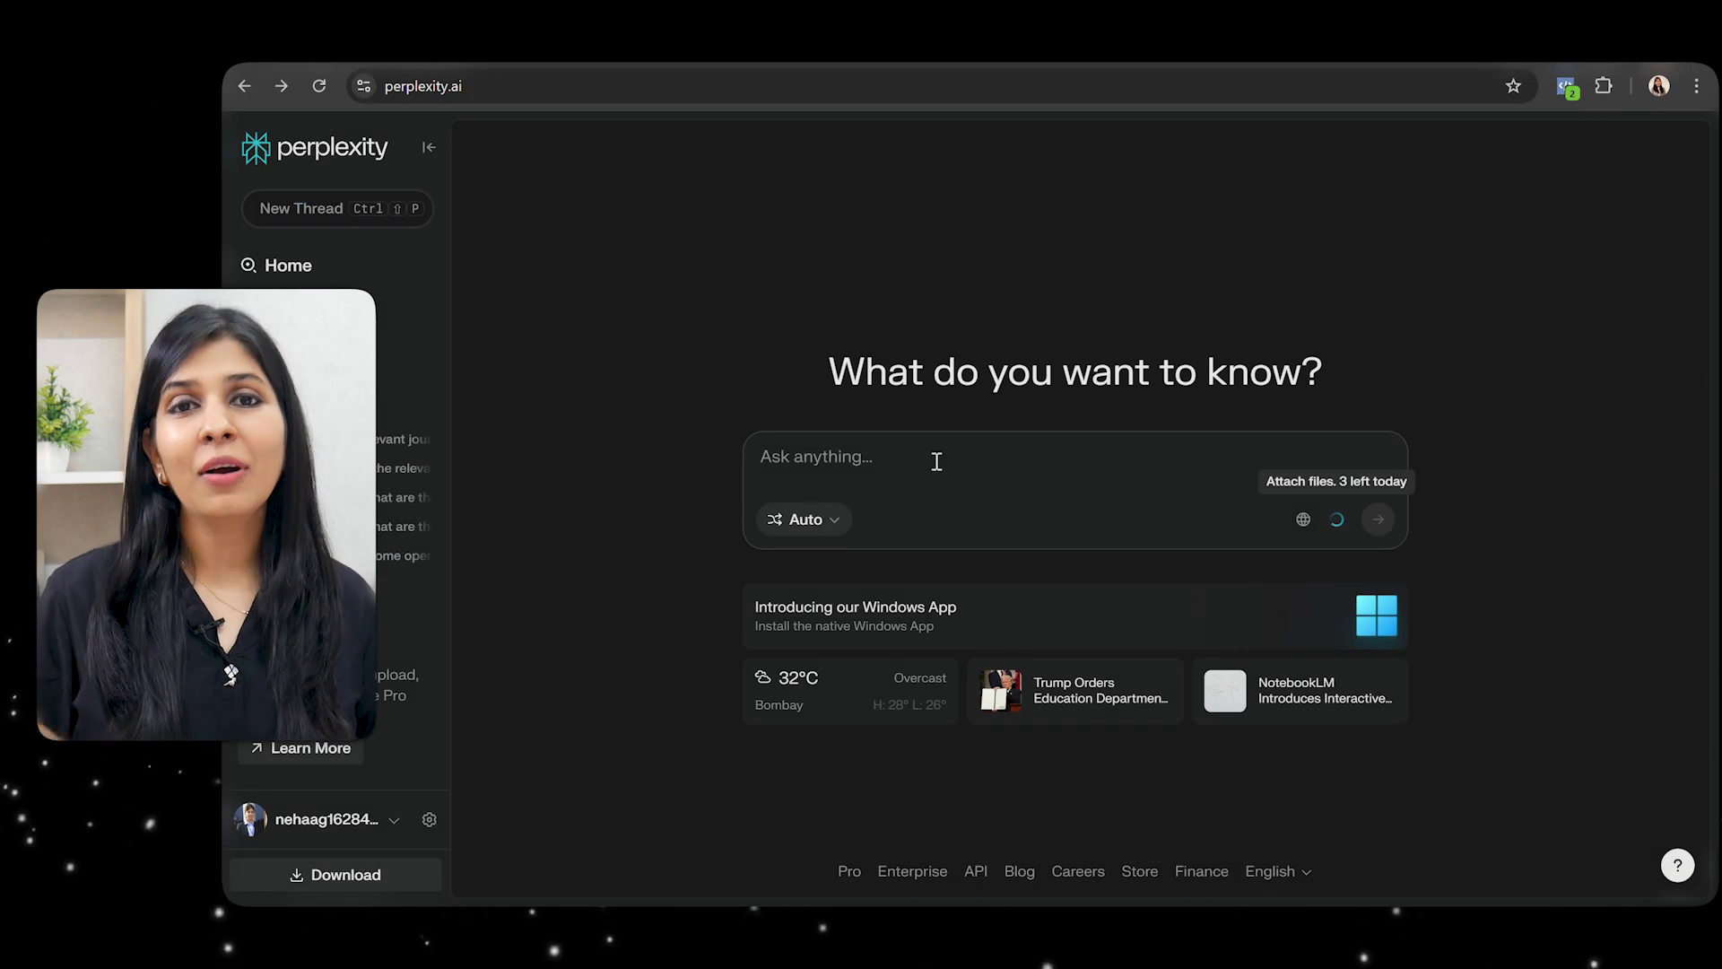
pyautogui.write('Sugge')
pyautogui.write('st some releva')
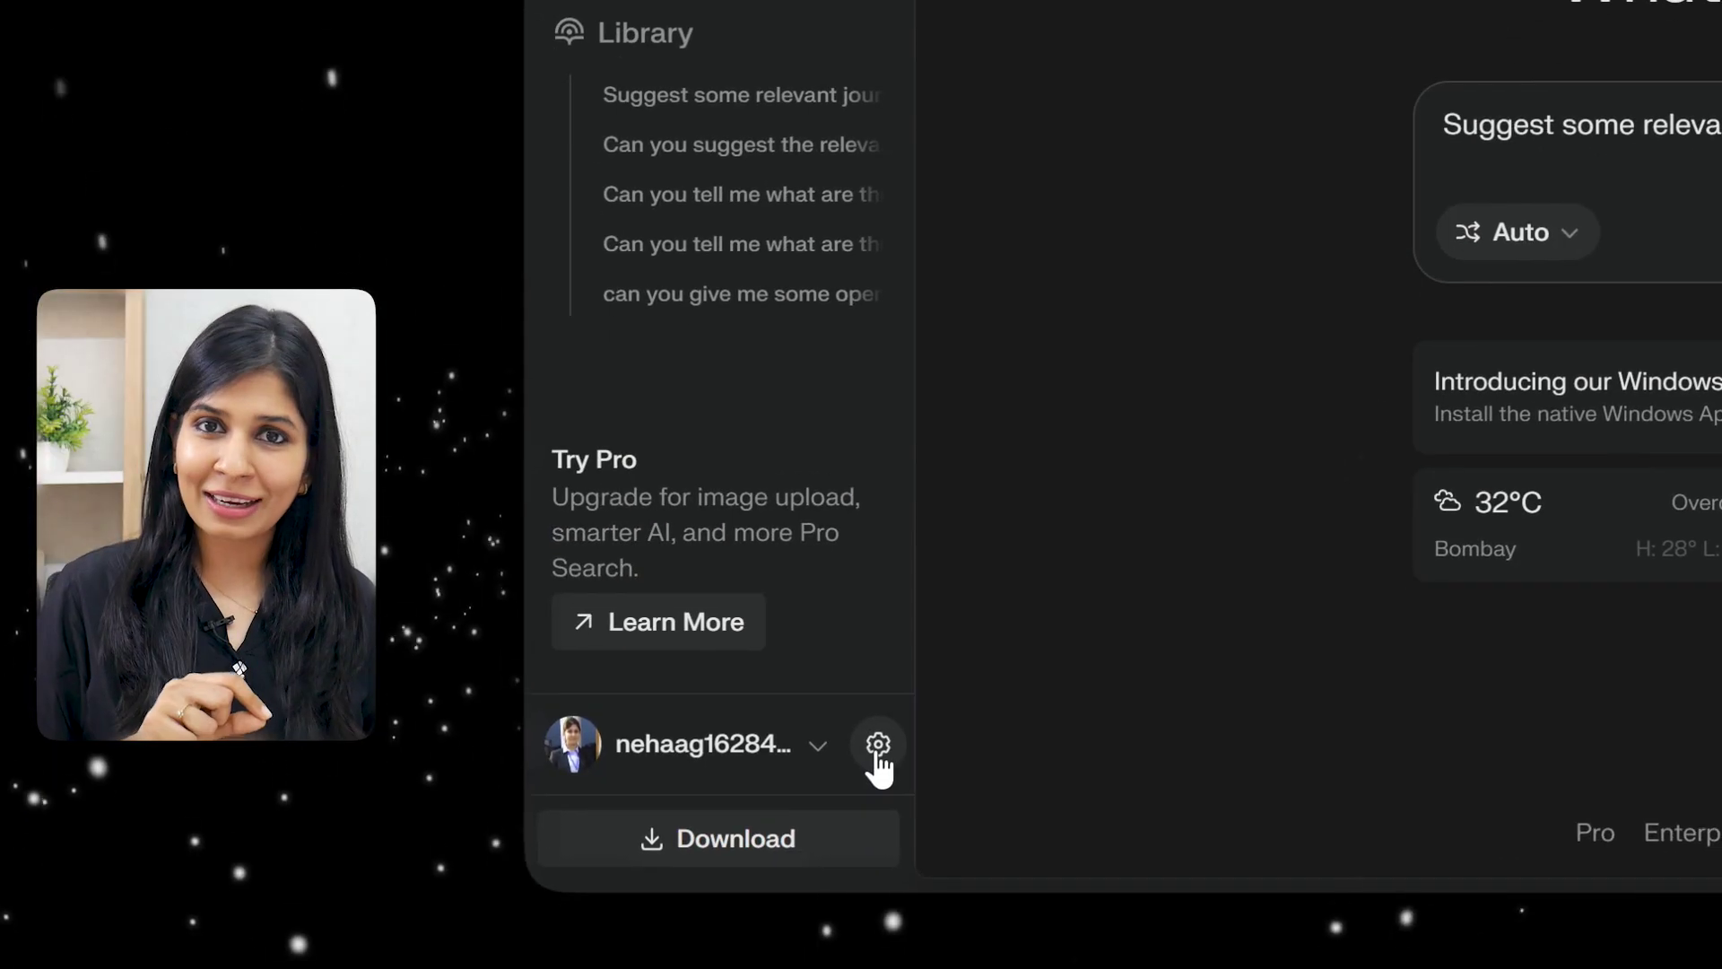
# - Open the account settings and look through the preferences and account options
pyautogui.click(527, 861)
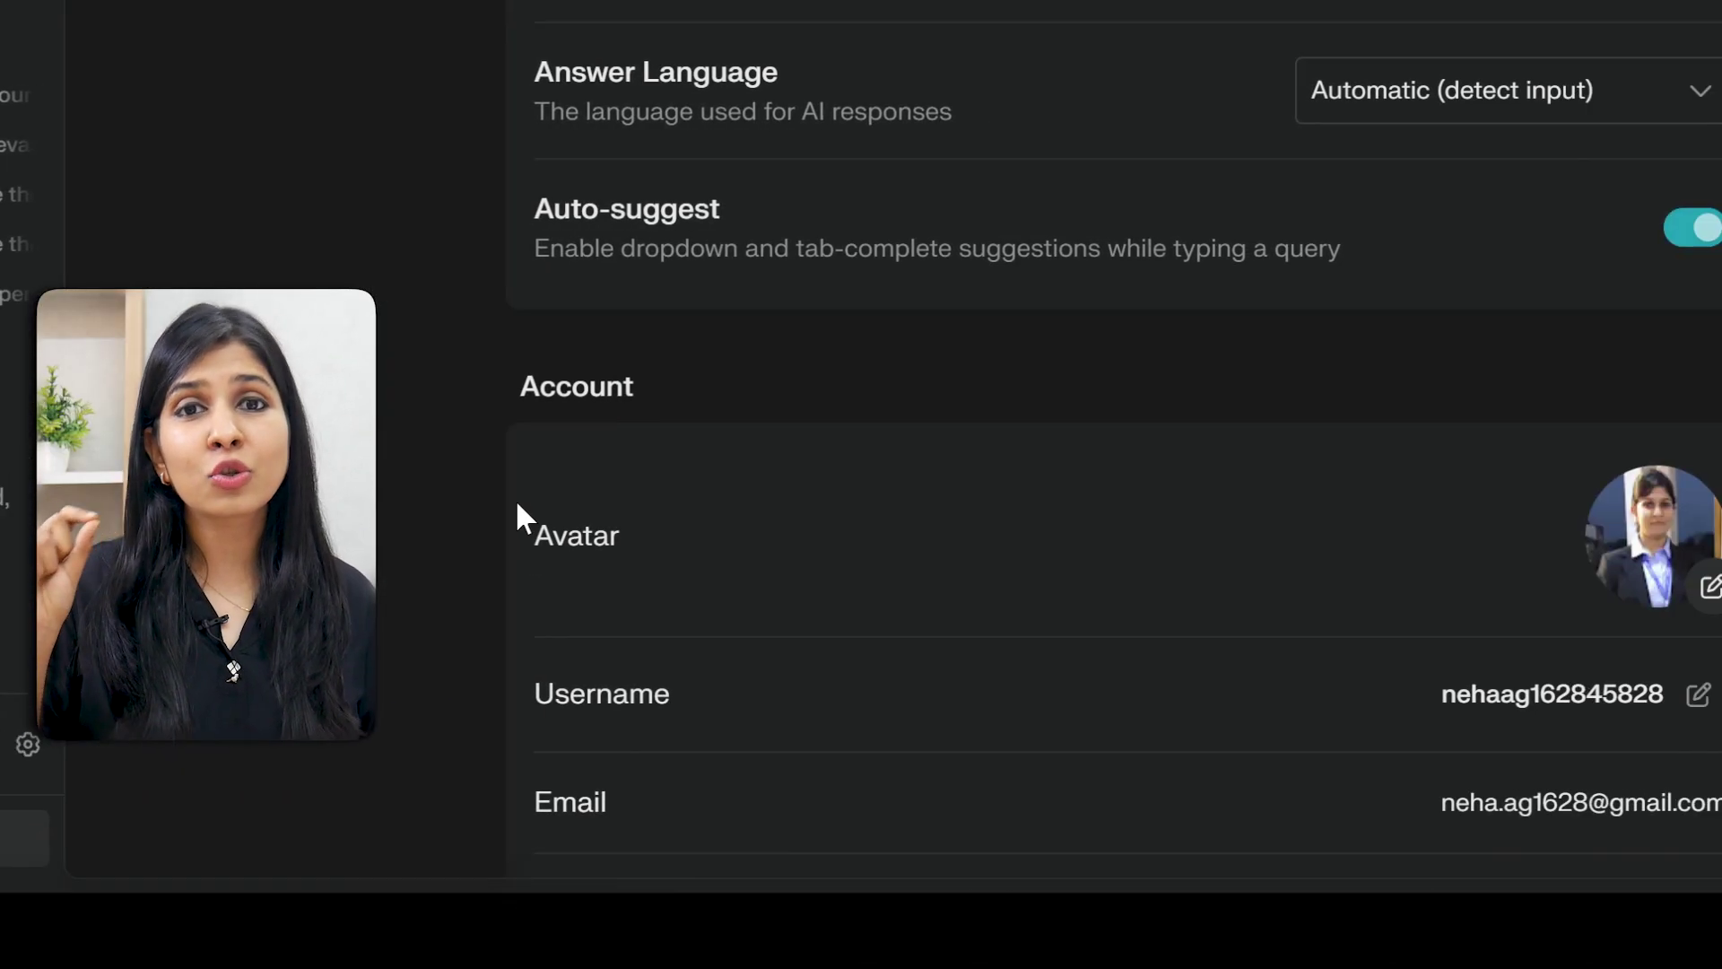
pyautogui.scroll(-5, 454, 516)
pyautogui.scroll(-2, 455, 511)
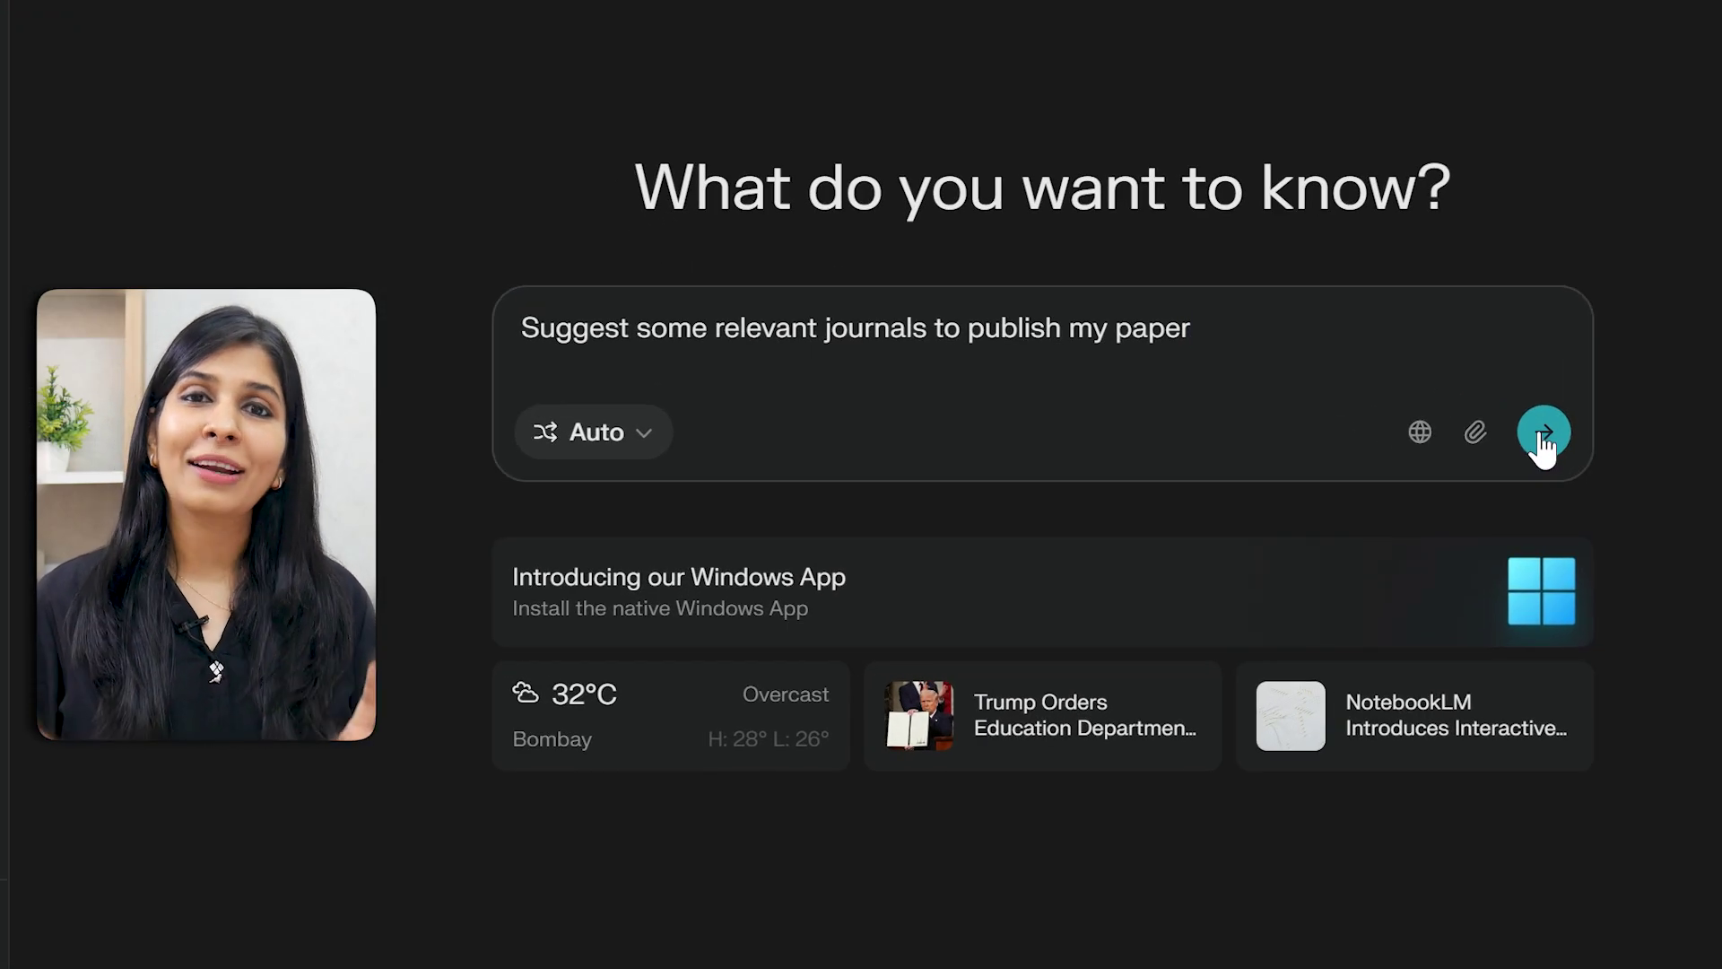
# - Submit the question about relevant journals for the attached paper and read the suggested journals and selection advice
pyautogui.click(1541, 435)
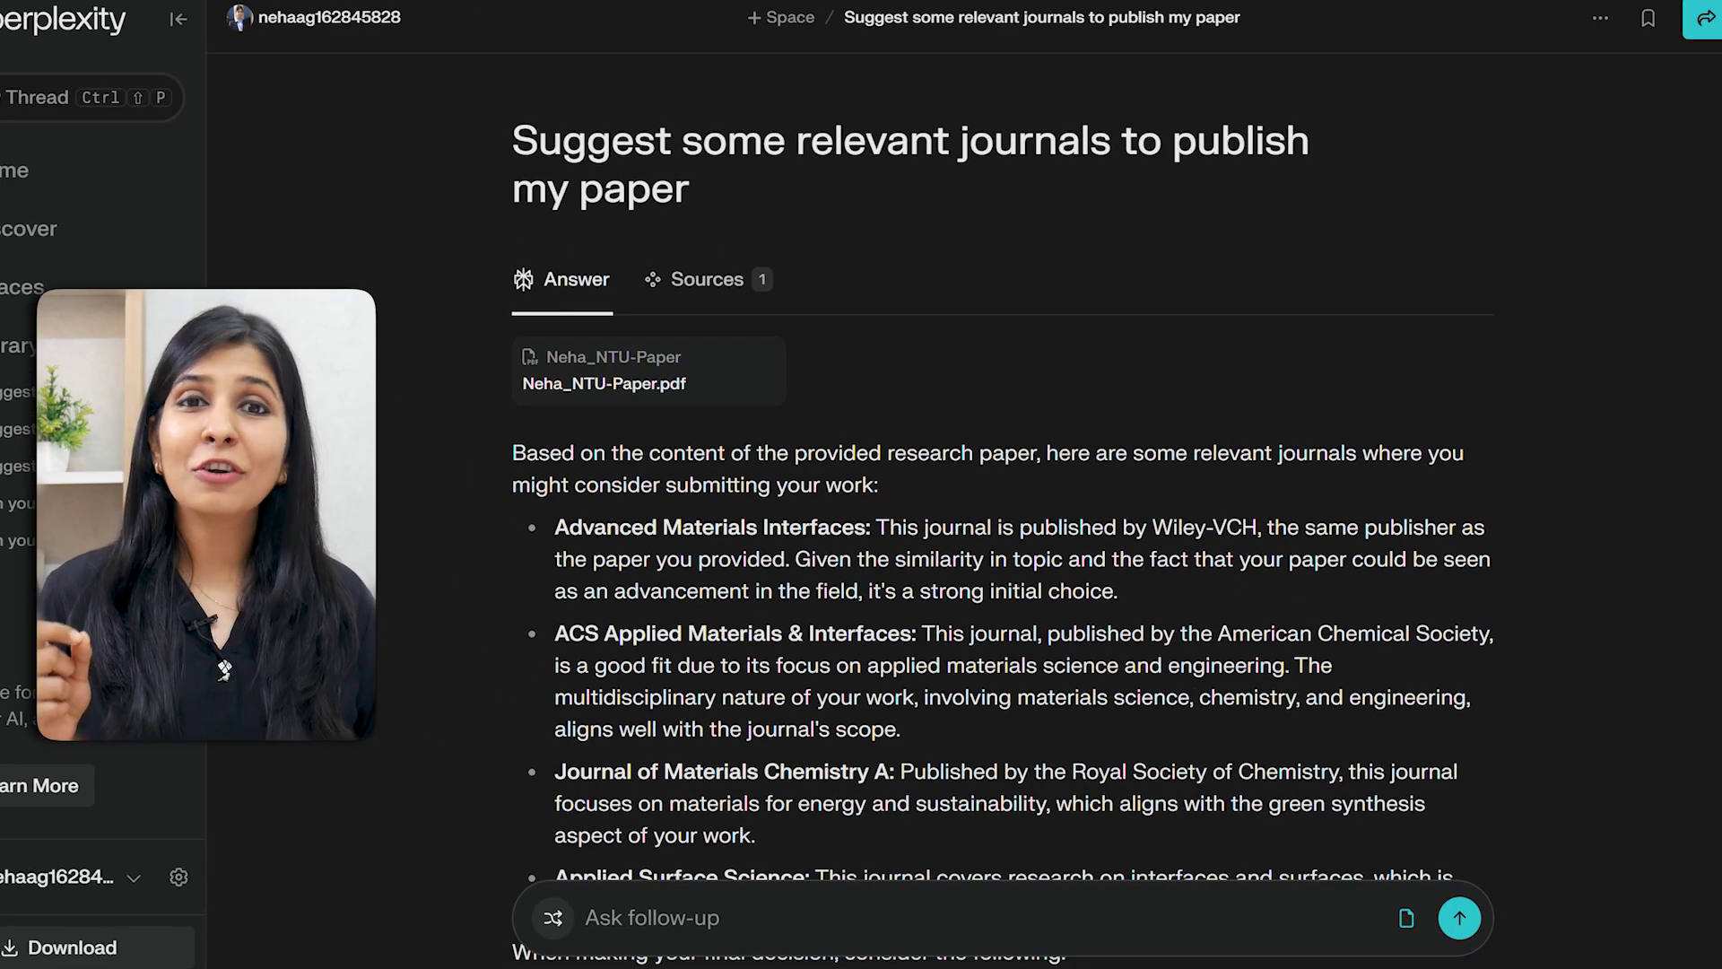
pyautogui.scroll(-3, 1002, 538)
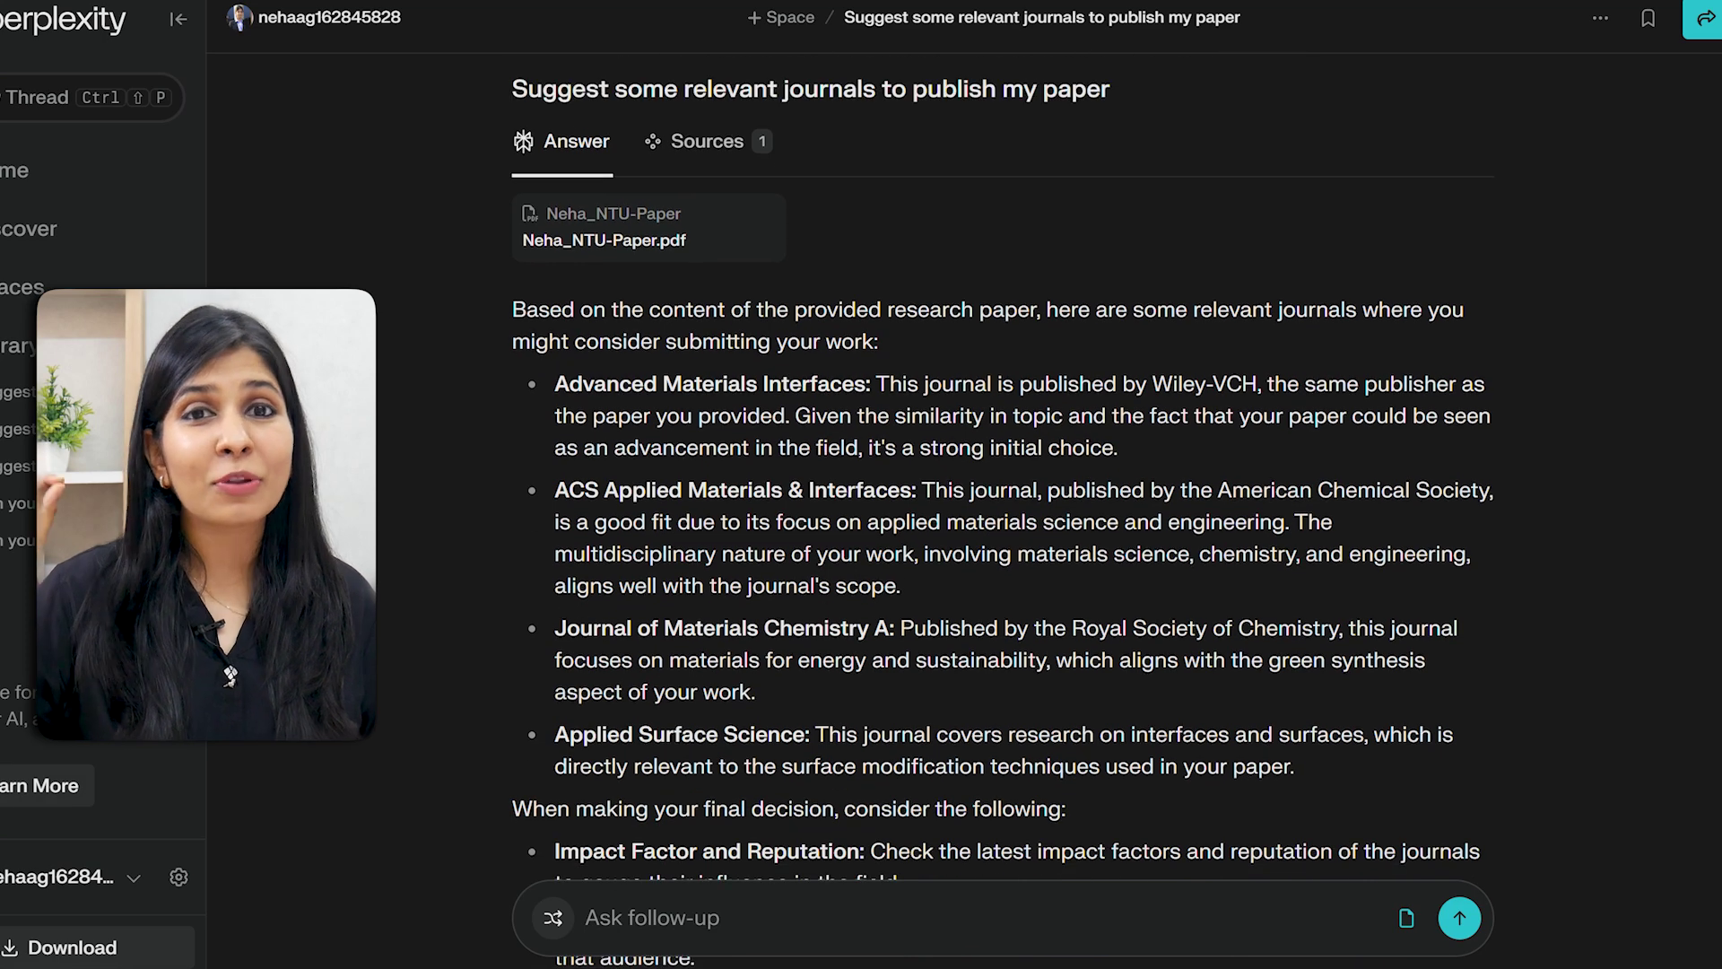
pyautogui.scroll(-2, 1002, 574)
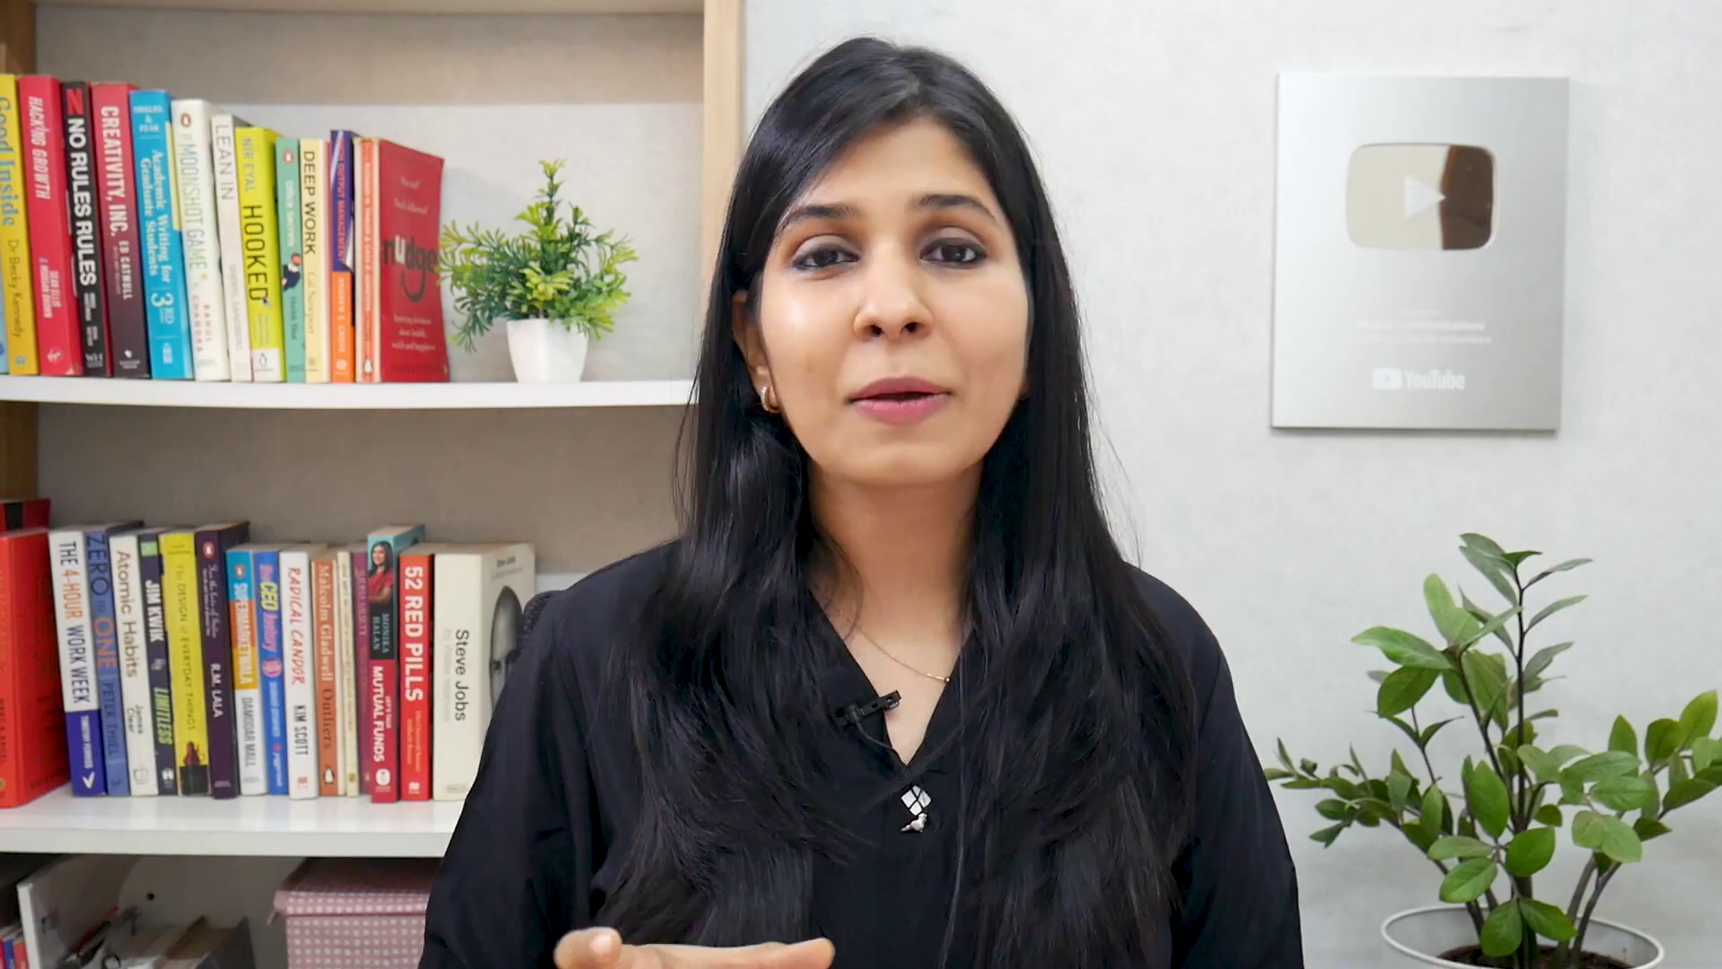
# - Ask the follow-up "can you give me open access scopus indexed journals?" in the journal thread
pyautogui.write('you give me open ac')
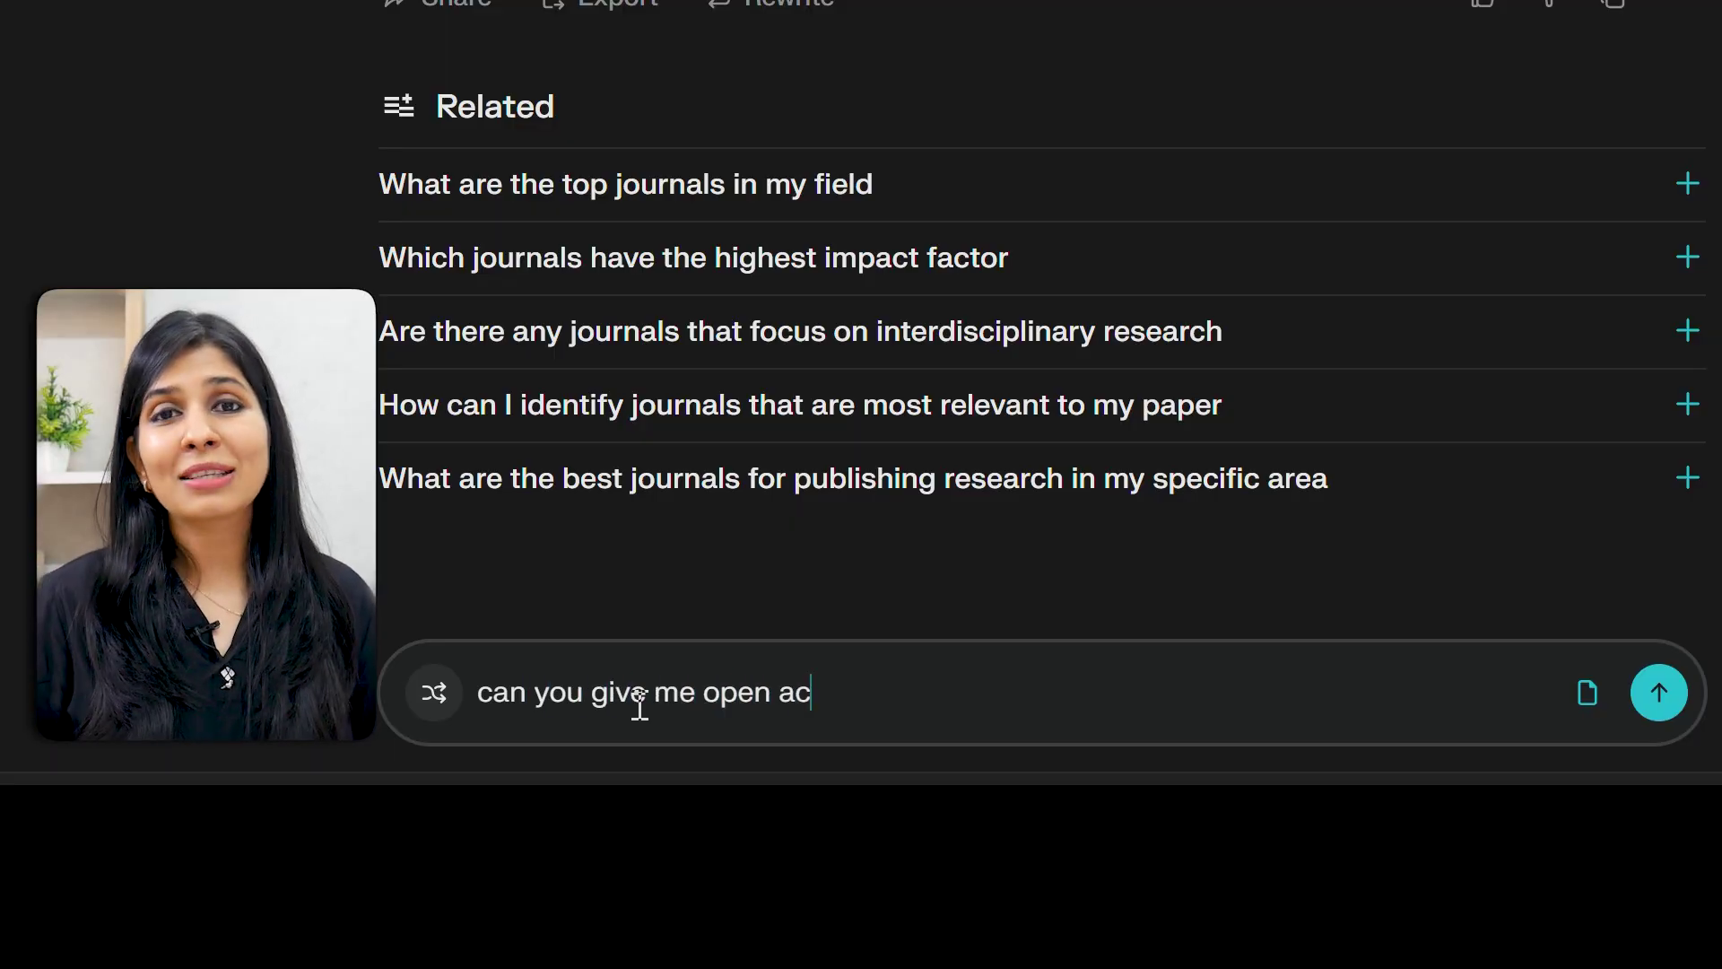
pyautogui.write('cess scopus indexed j')
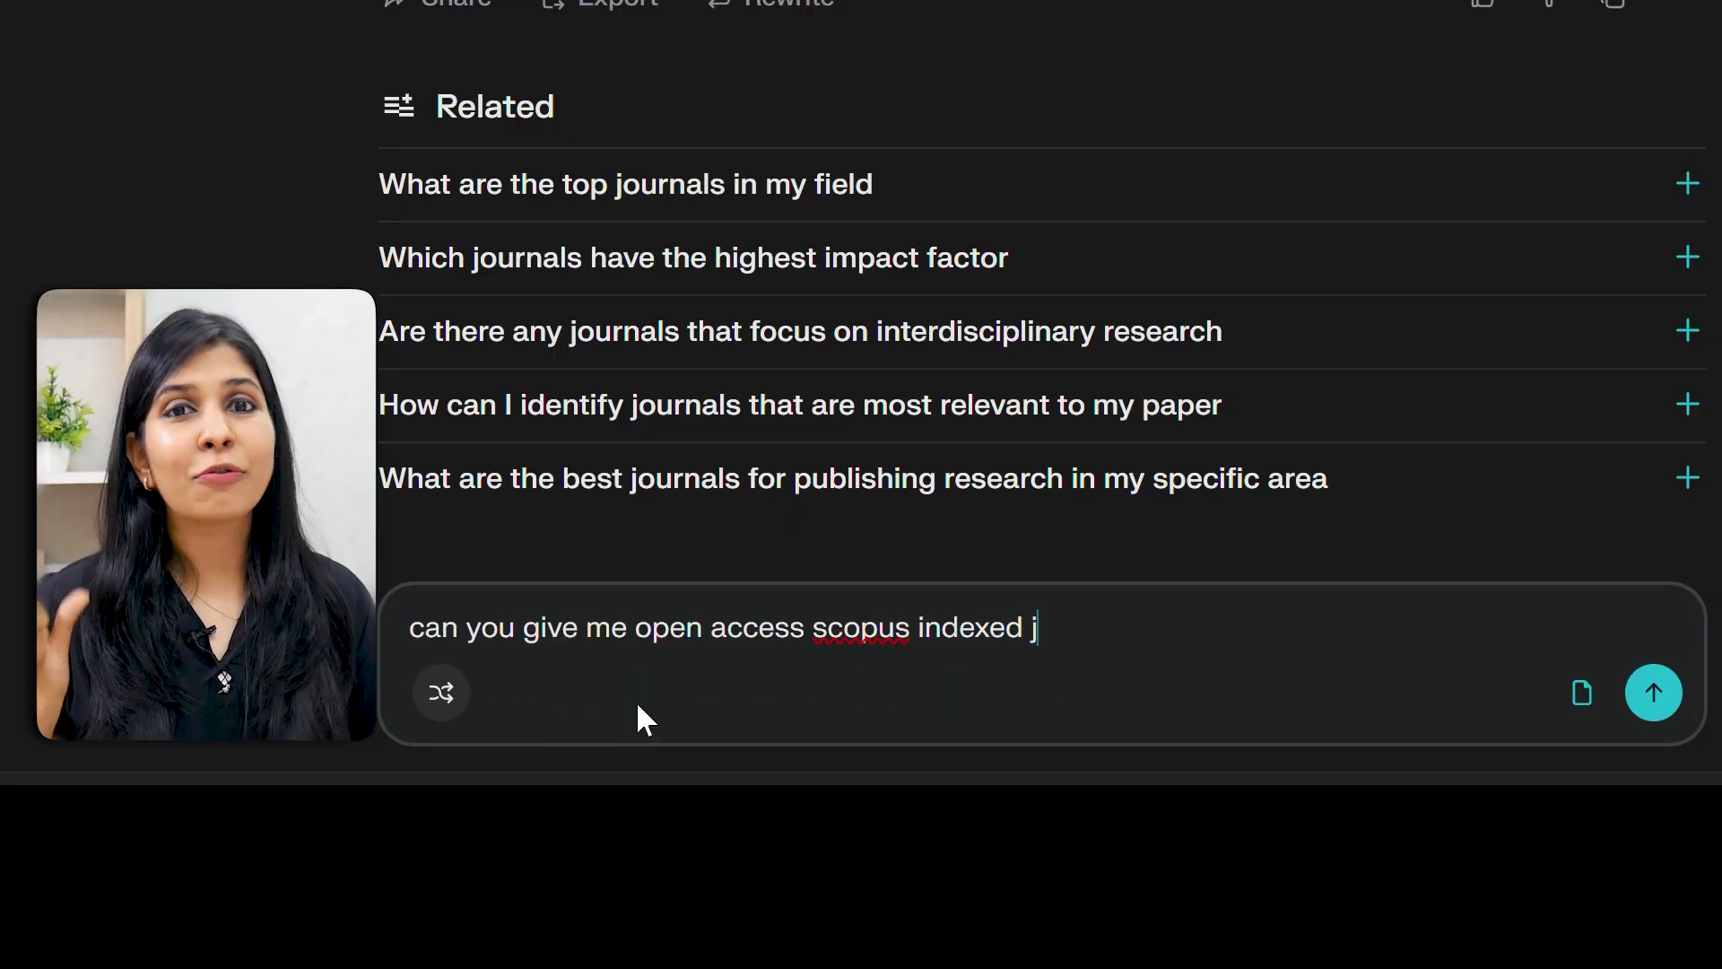
pyautogui.write('ournals?')
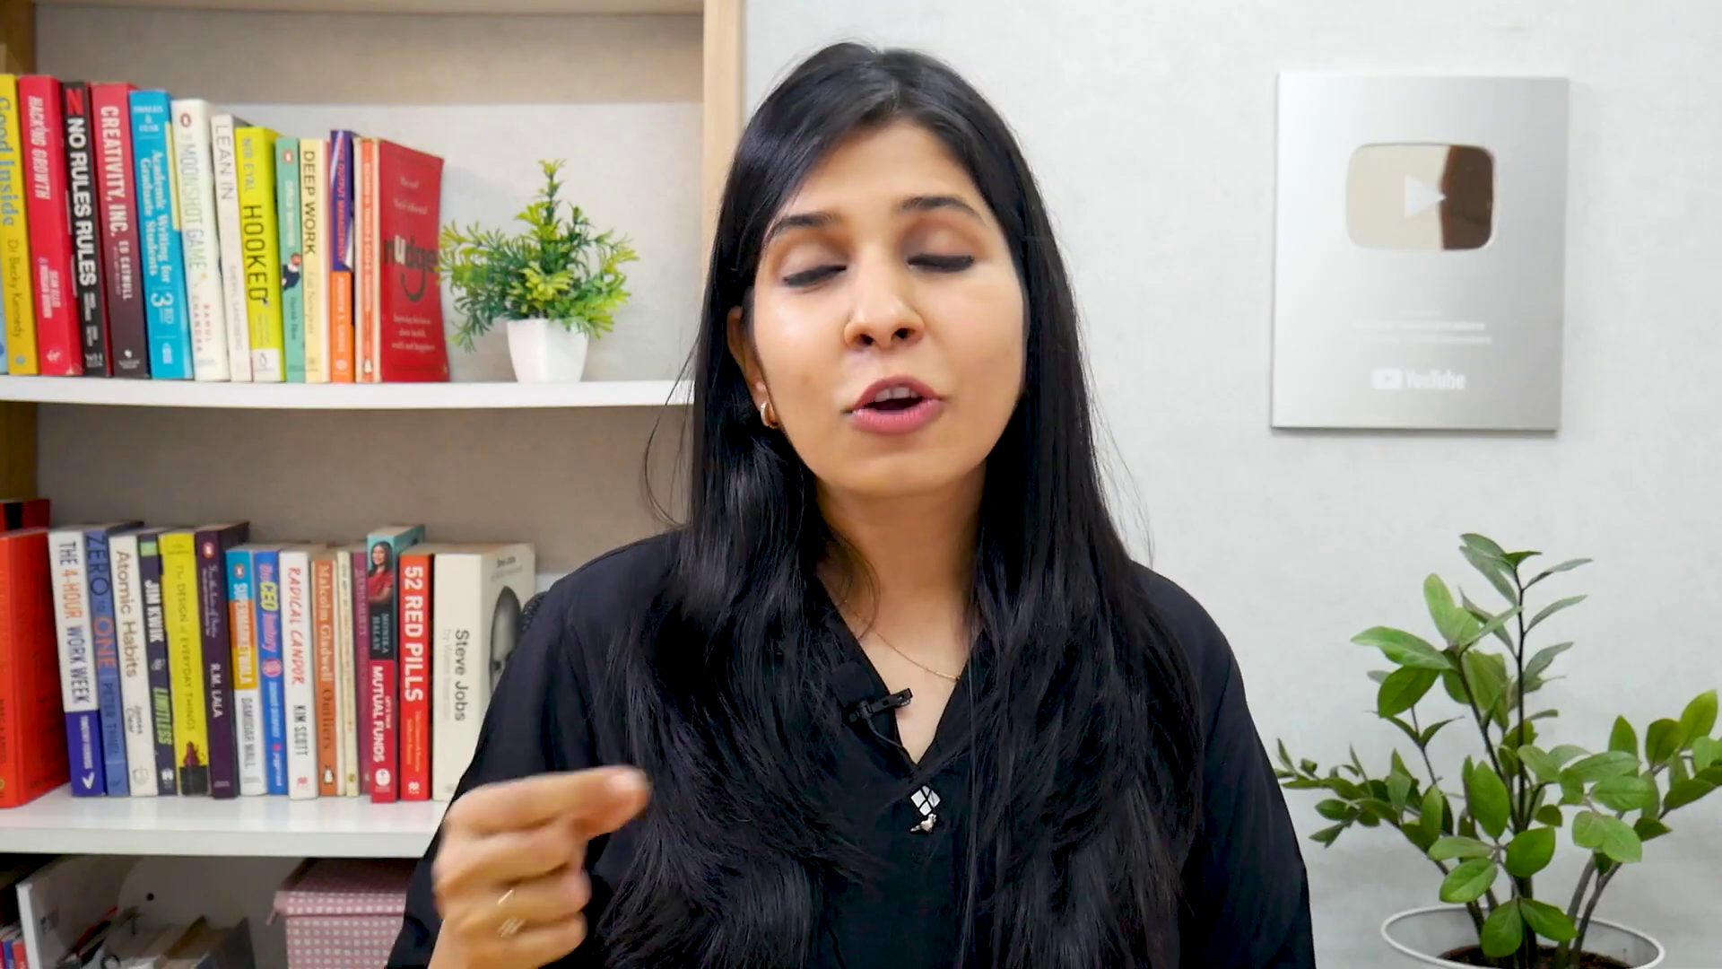
# - Ask the follow-up "can you give me journals with impact factor less than 10 and publishing time less than 3 months"
pyautogui.write('c')
pyautogui.write('an you give me journals w')
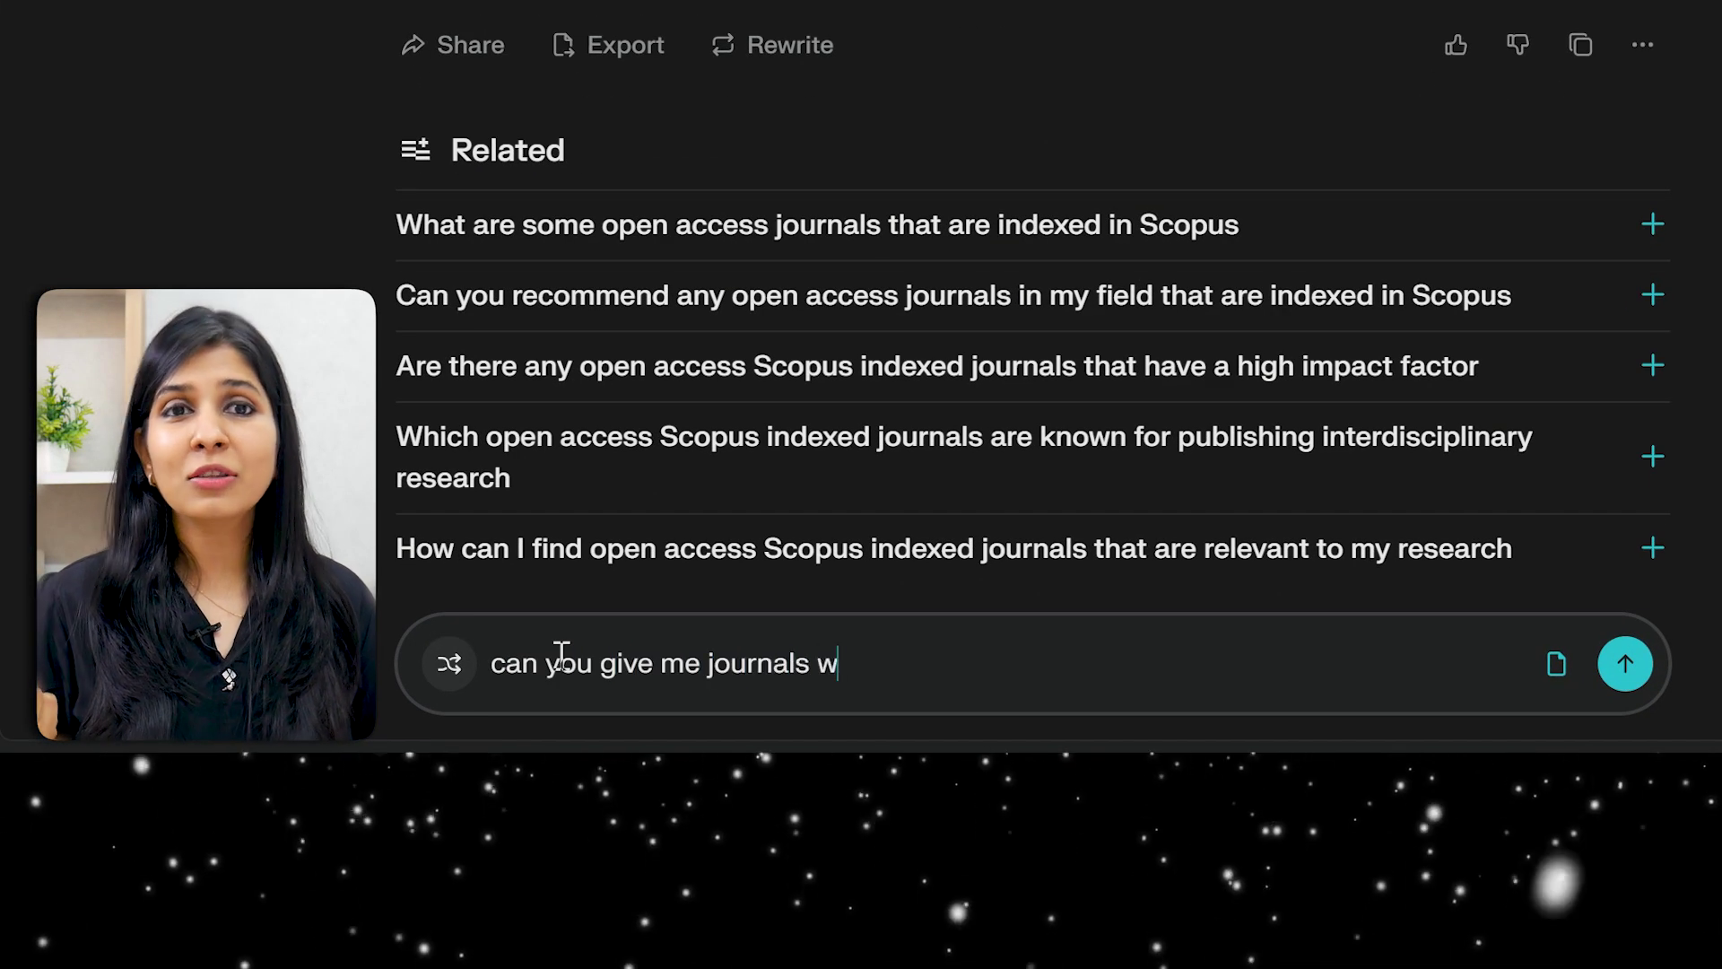
pyautogui.write('ith impact factor less th')
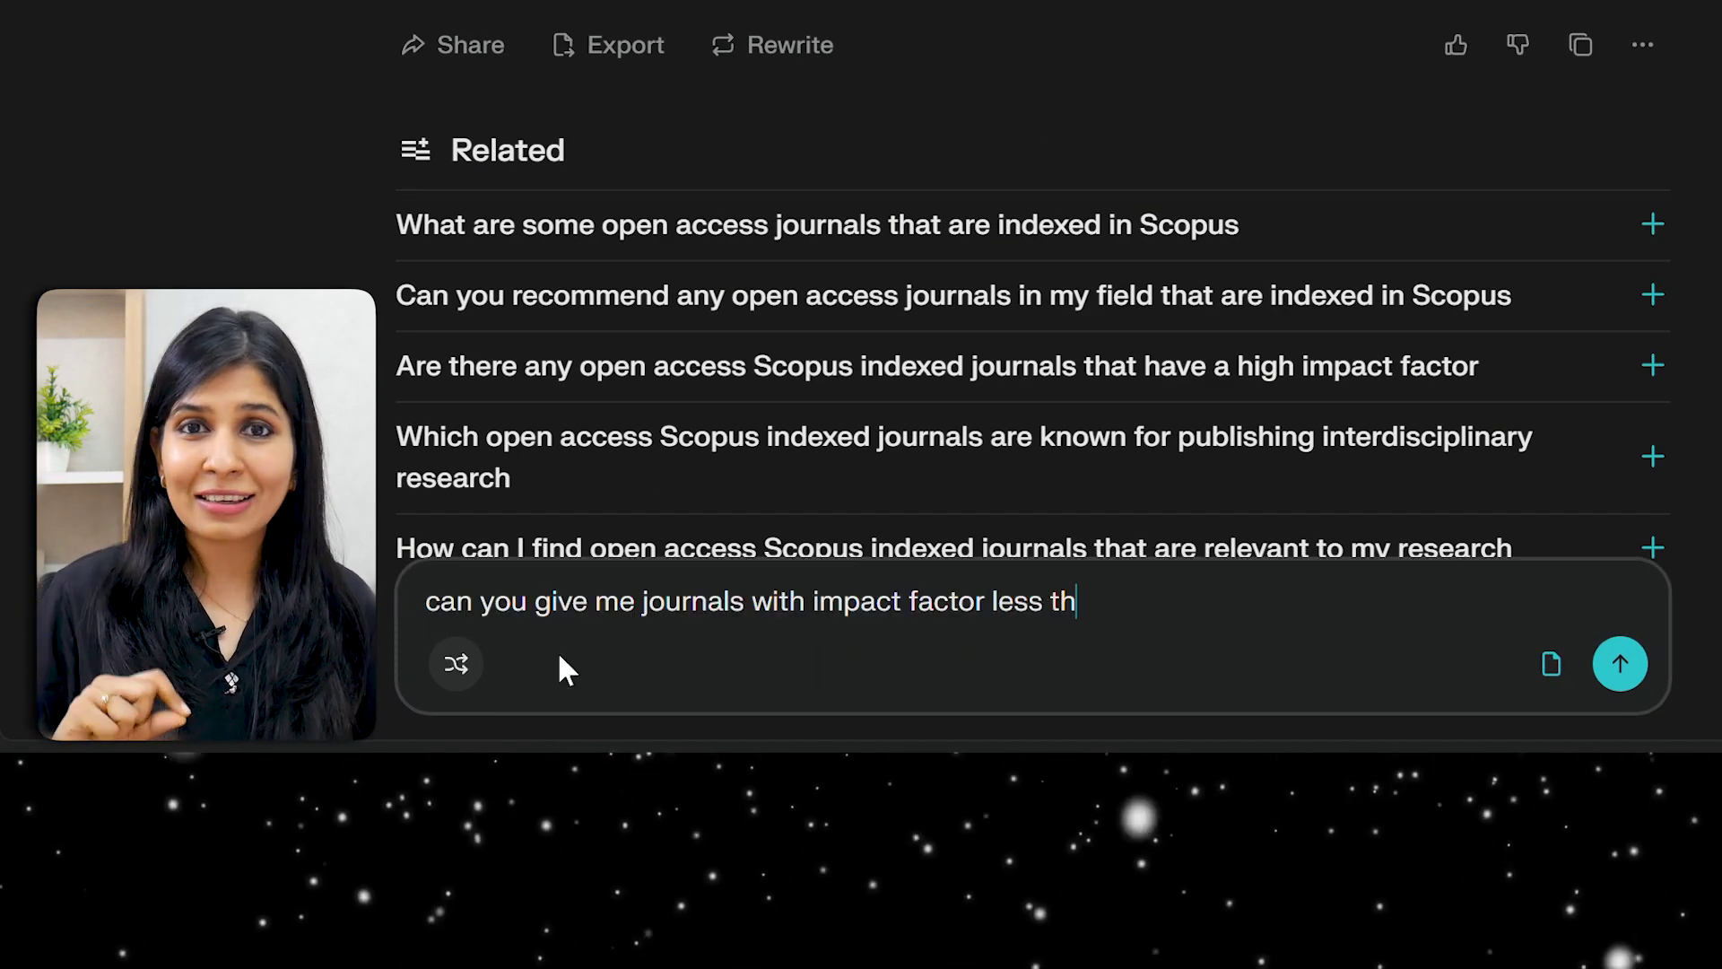
pyautogui.write('an 10 and publishing time less than 3 ')
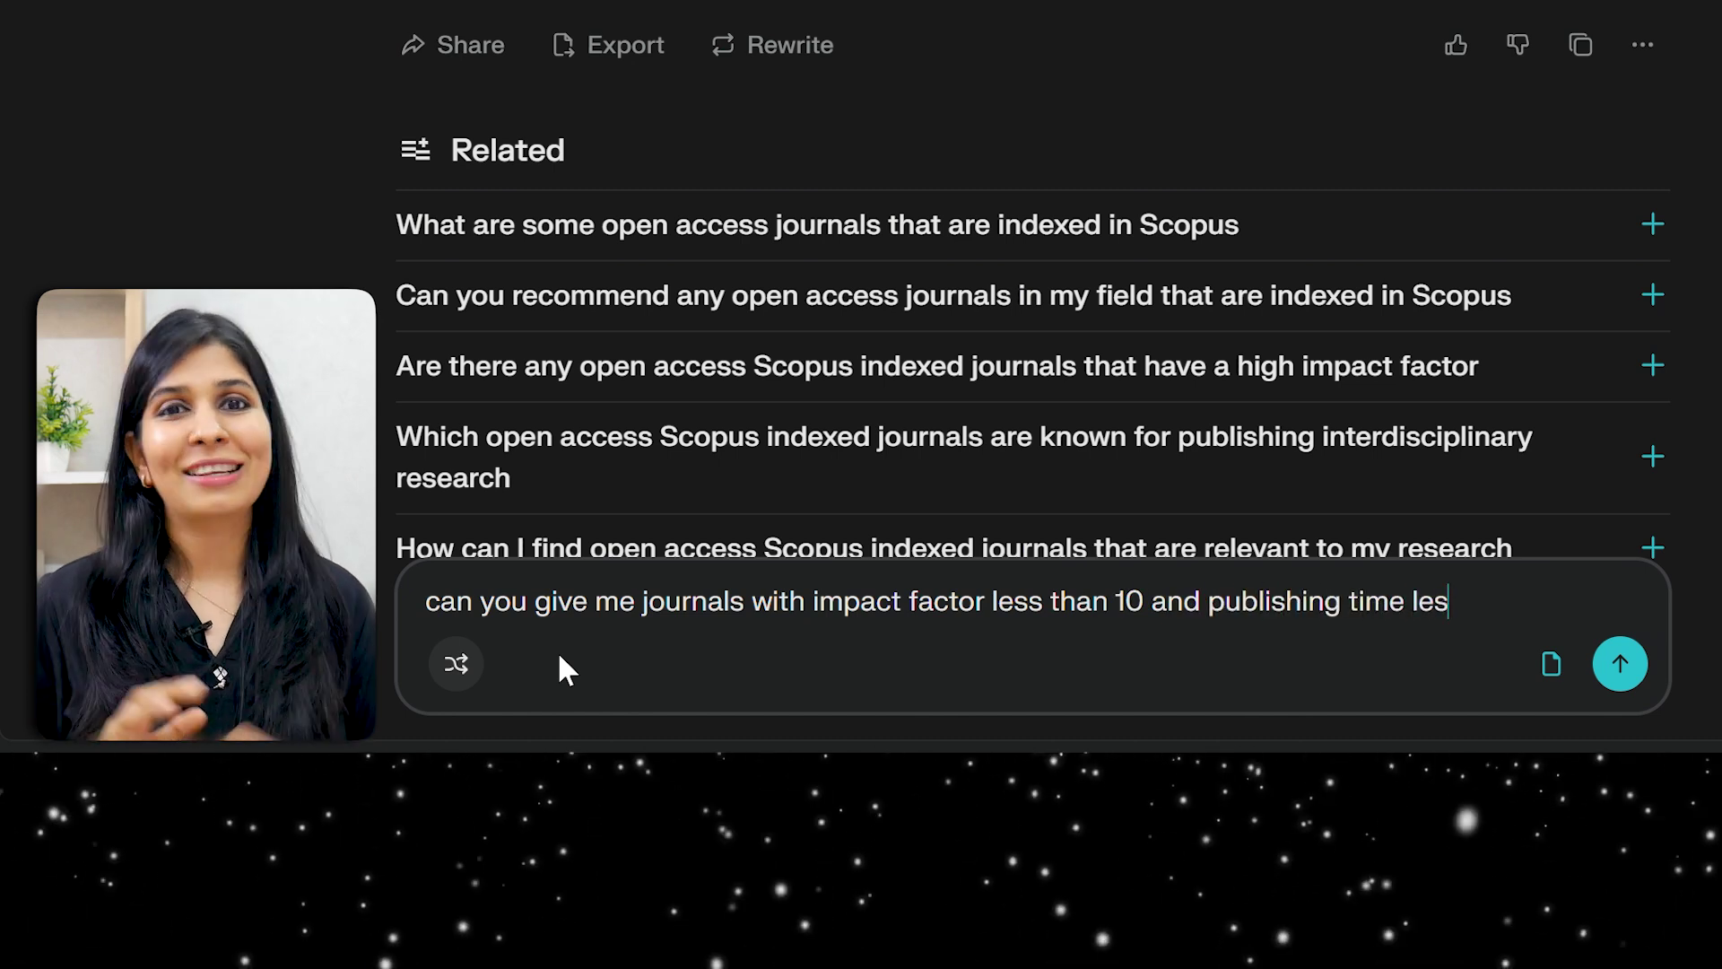
pyautogui.write('months')
pyautogui.press('Return')
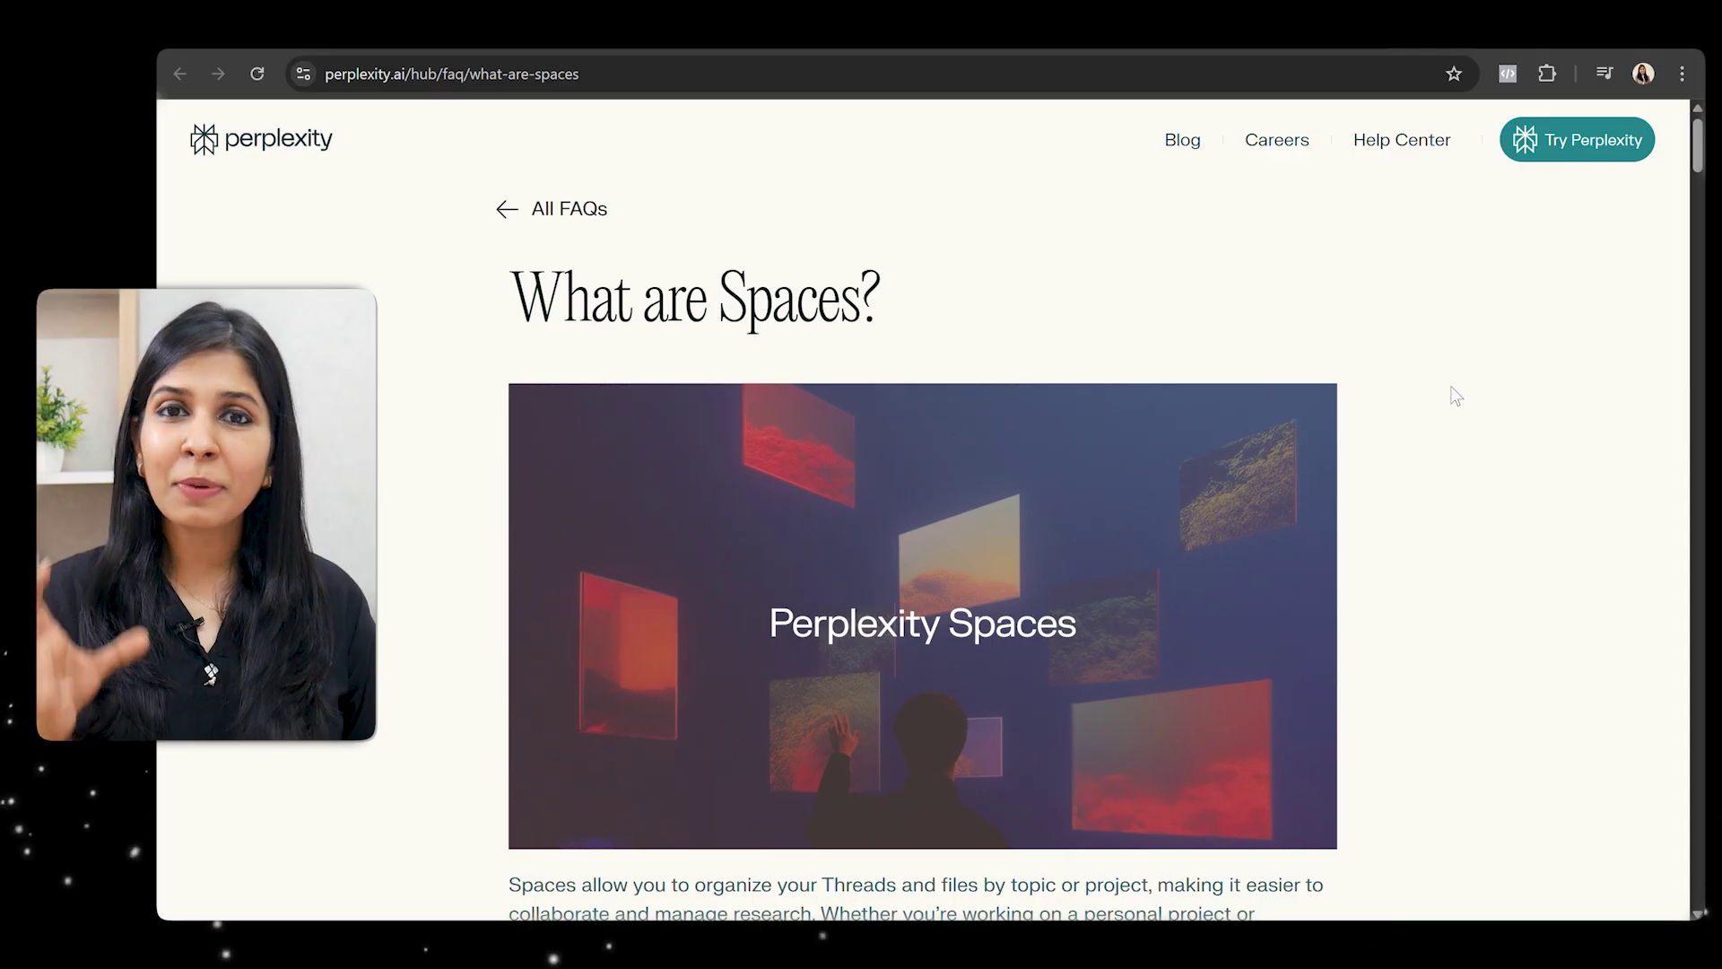
# - Read the "What are Spaces?" FAQ page on what Spaces do and why to use them
pyautogui.scroll(-3, 1453, 392)
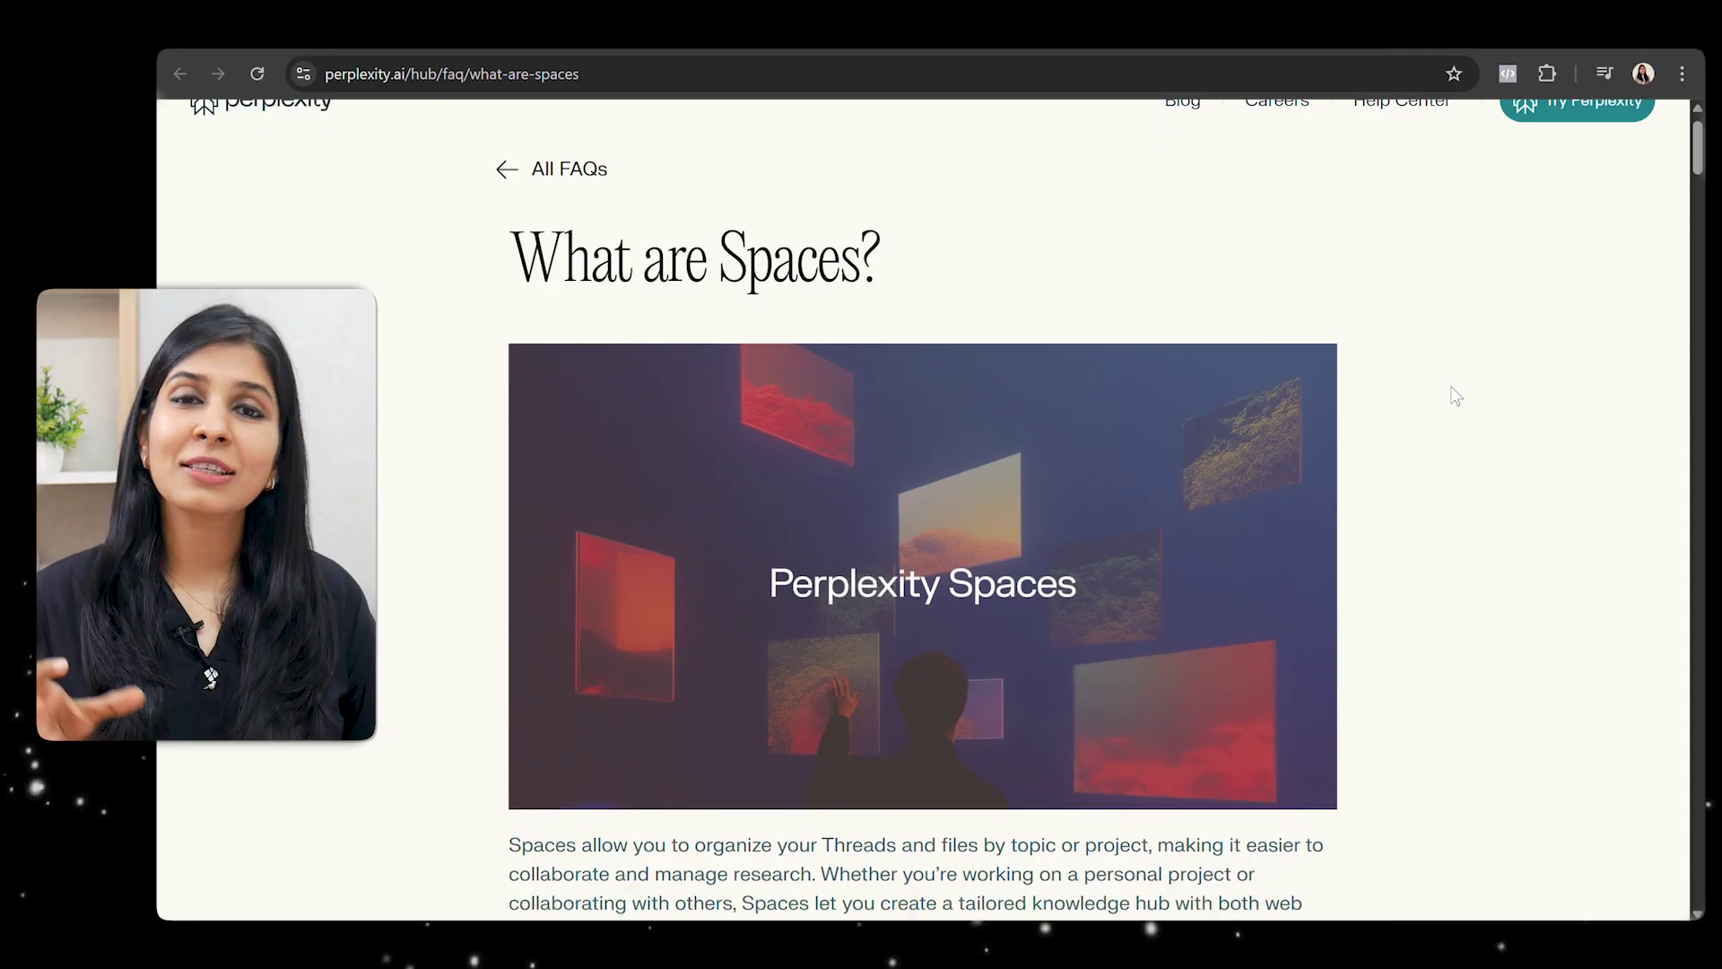
pyautogui.scroll(-2, 1454, 396)
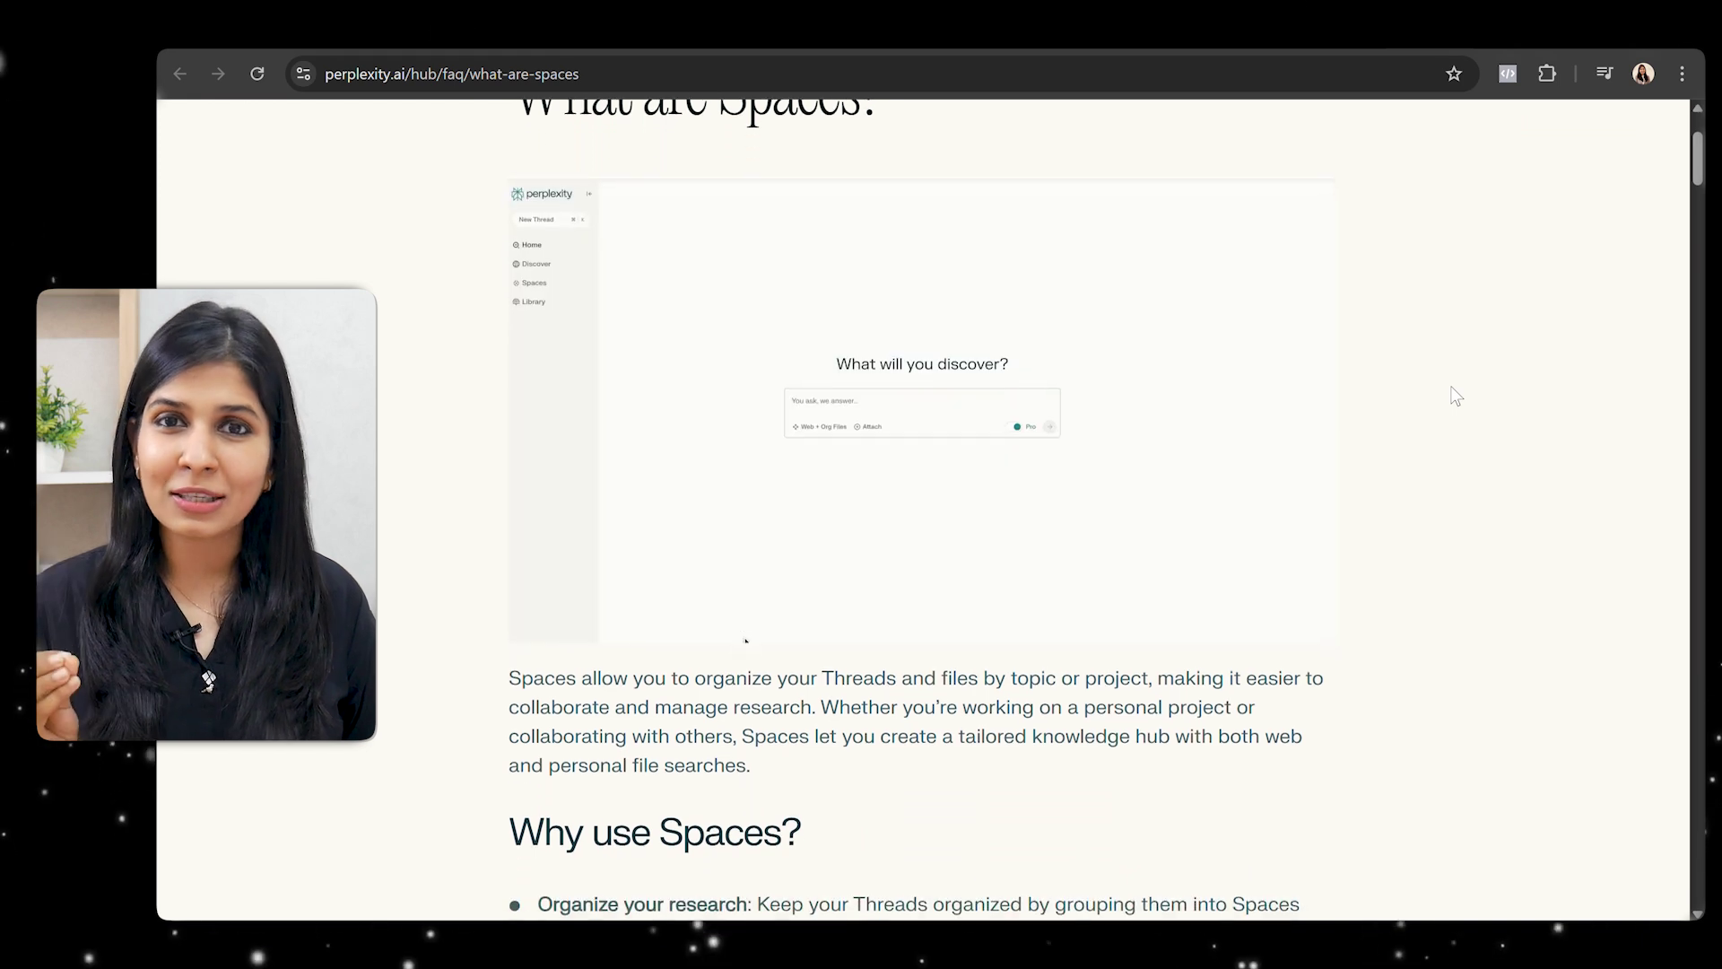
pyautogui.scroll(-2, 1454, 396)
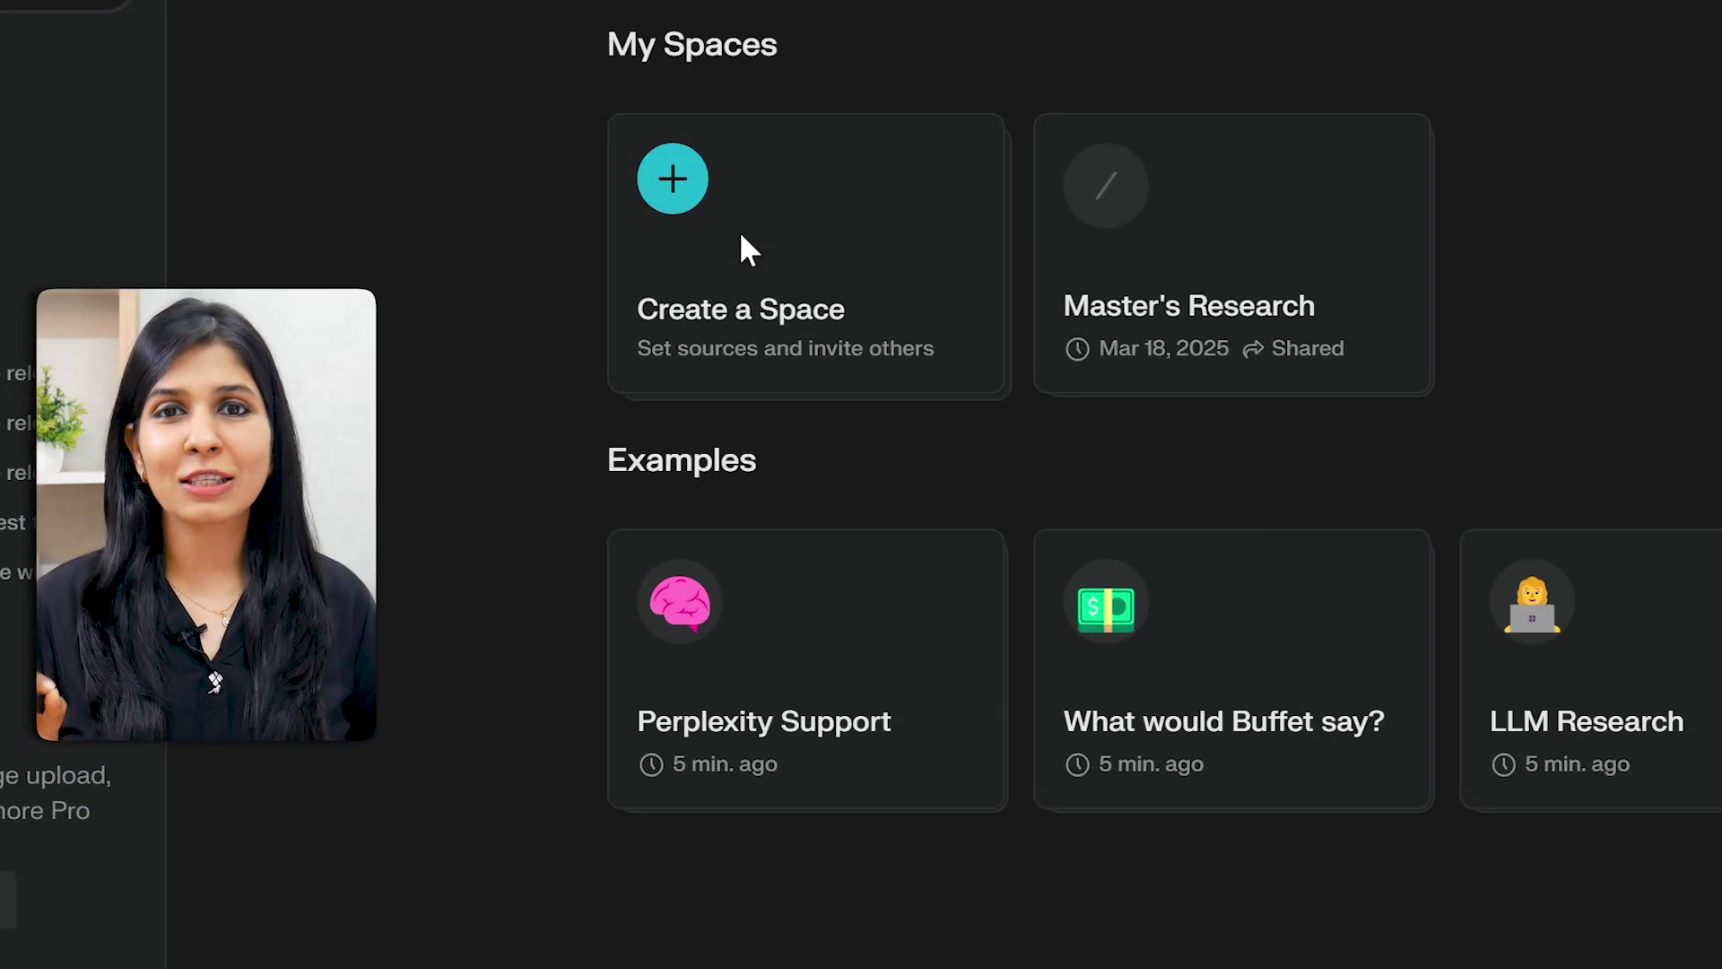
# - Create a Space titled "Climate Change Project", described as "Final Year Project on Effect of Climate Change on Biodiversity", with custom instructions to act as a climate-change researcher
pyautogui.click(640, 289)
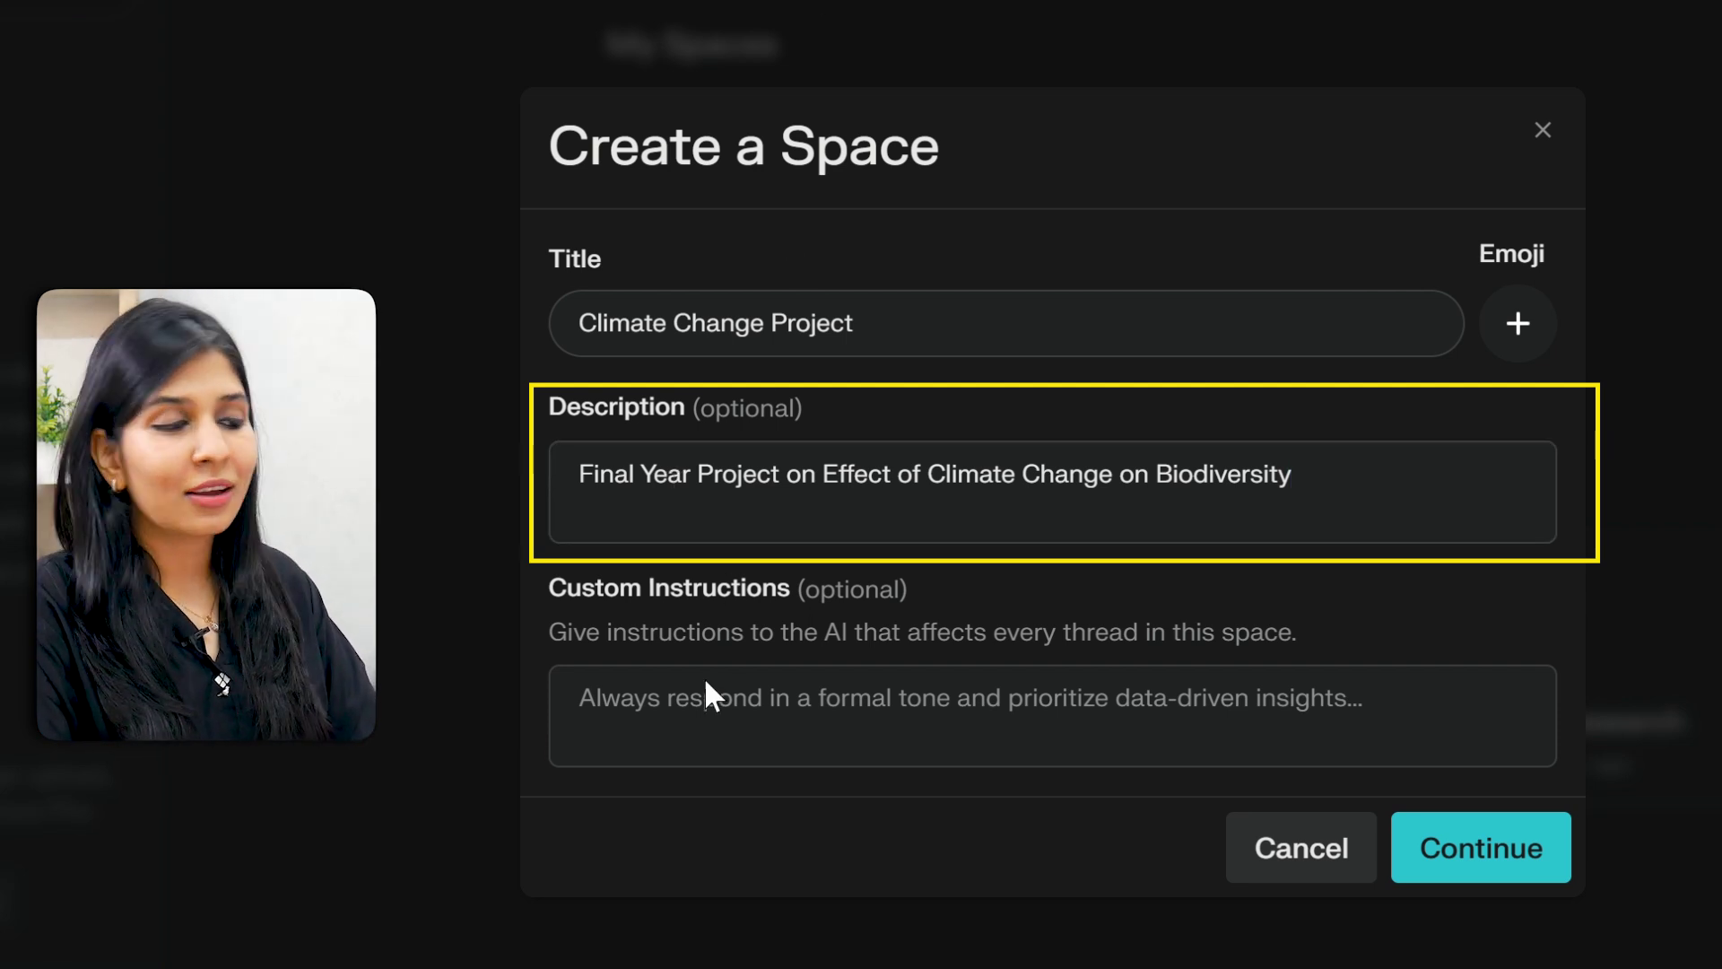
pyautogui.write('I want you to be an academician or a researcher, expert in the field of climate change, and providing me with accurate, and latest information on the topic from trusted (academic) sources.')
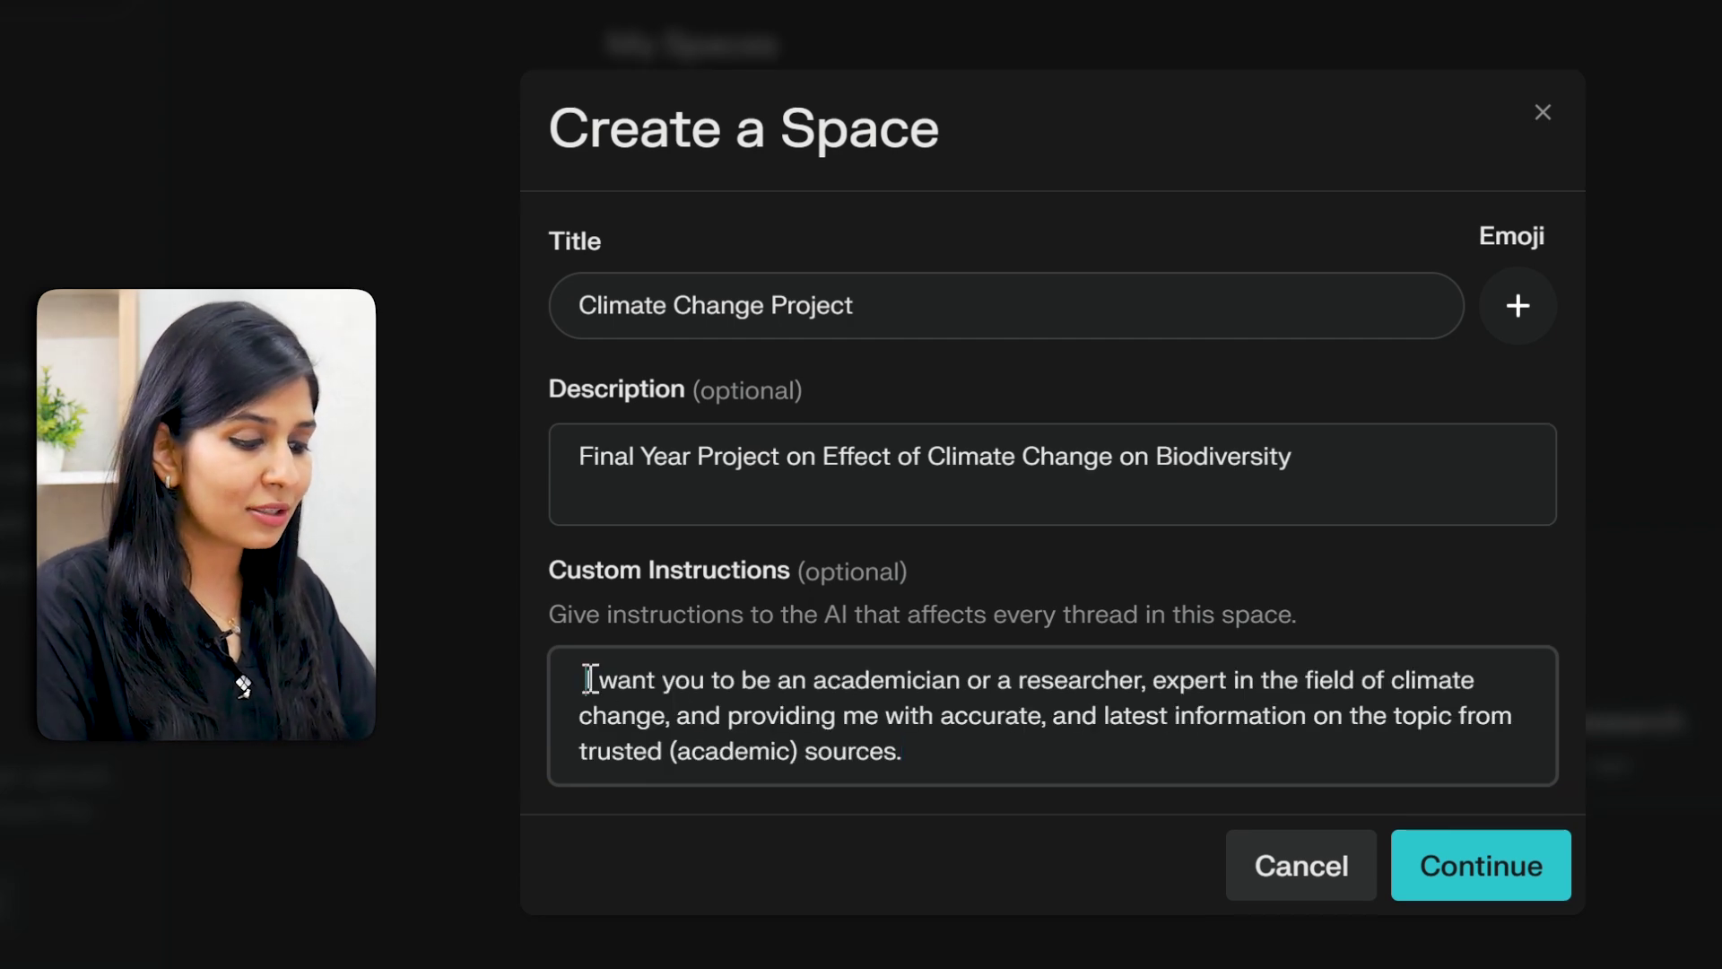
pyautogui.moveTo(679, 690); pyautogui.dragTo(1011, 737)
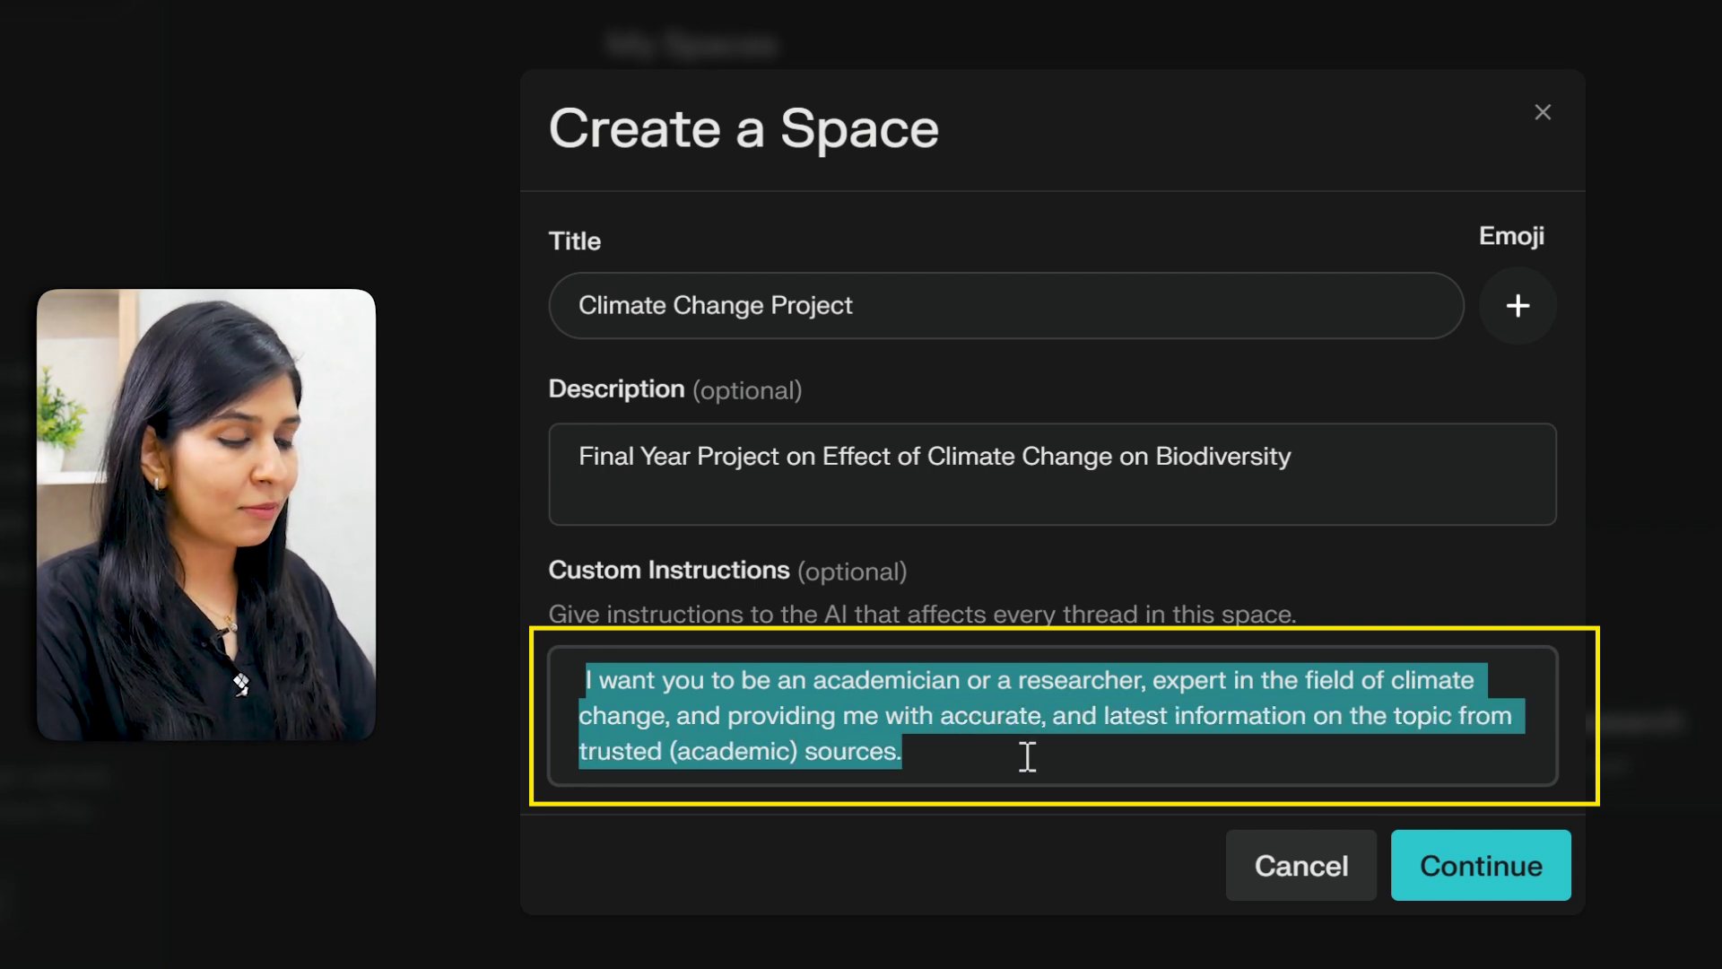
pyautogui.click(1027, 756)
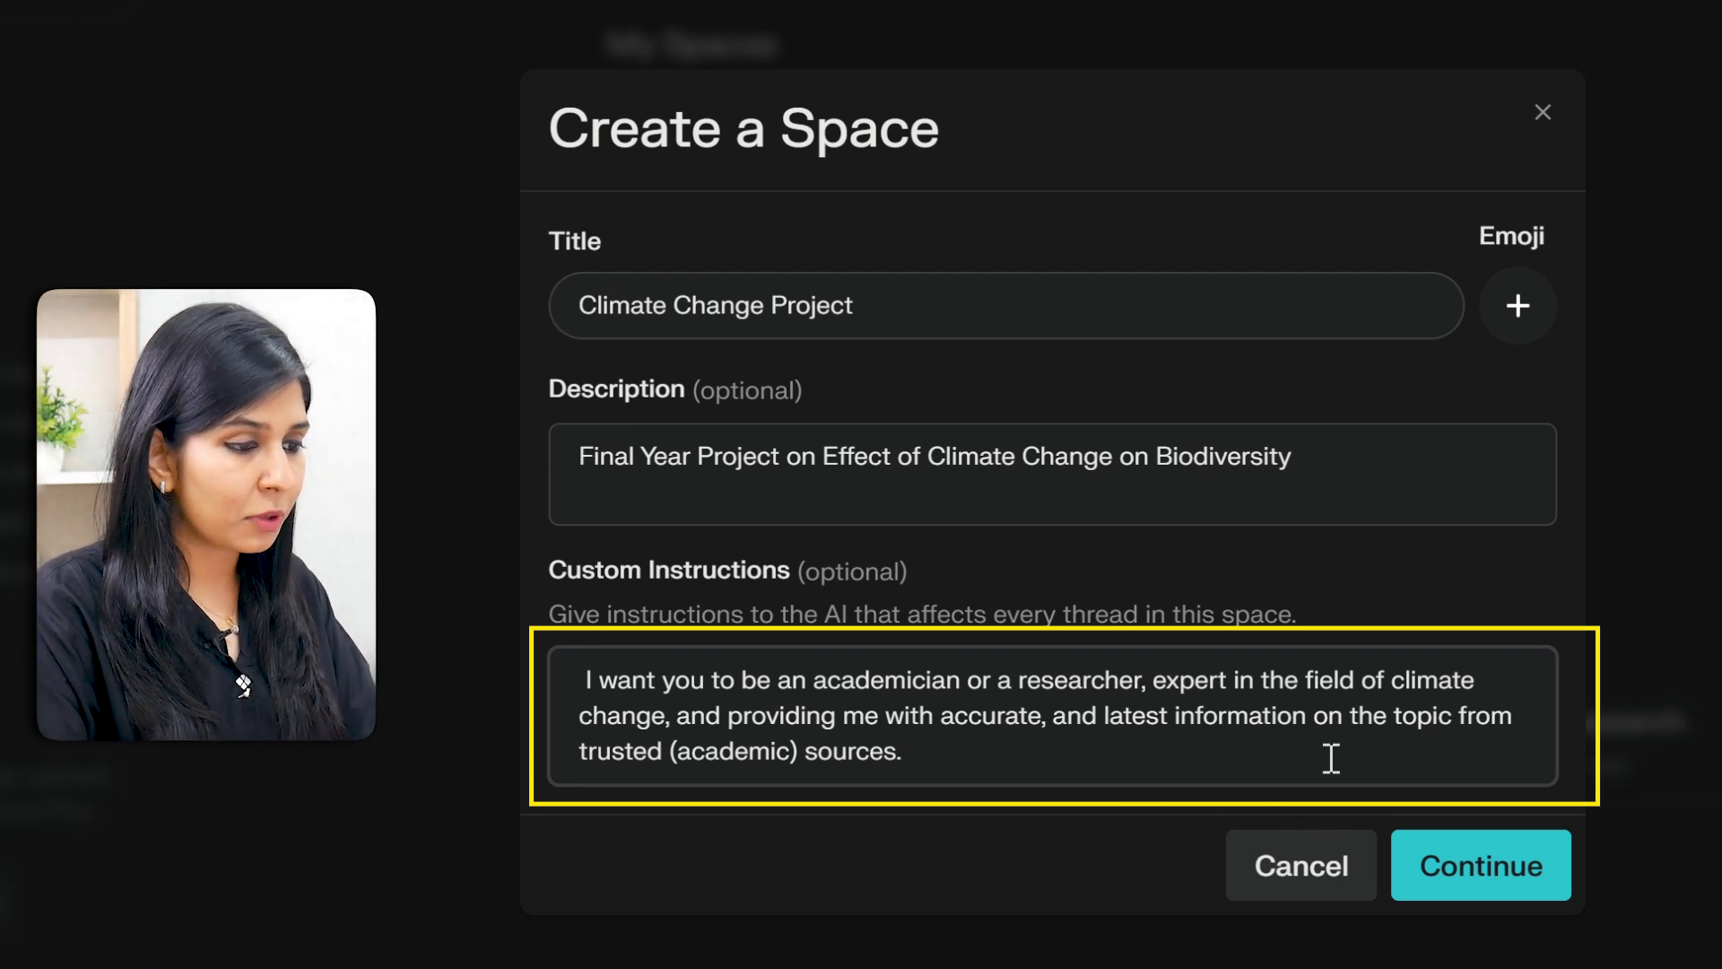
pyautogui.click(1471, 866)
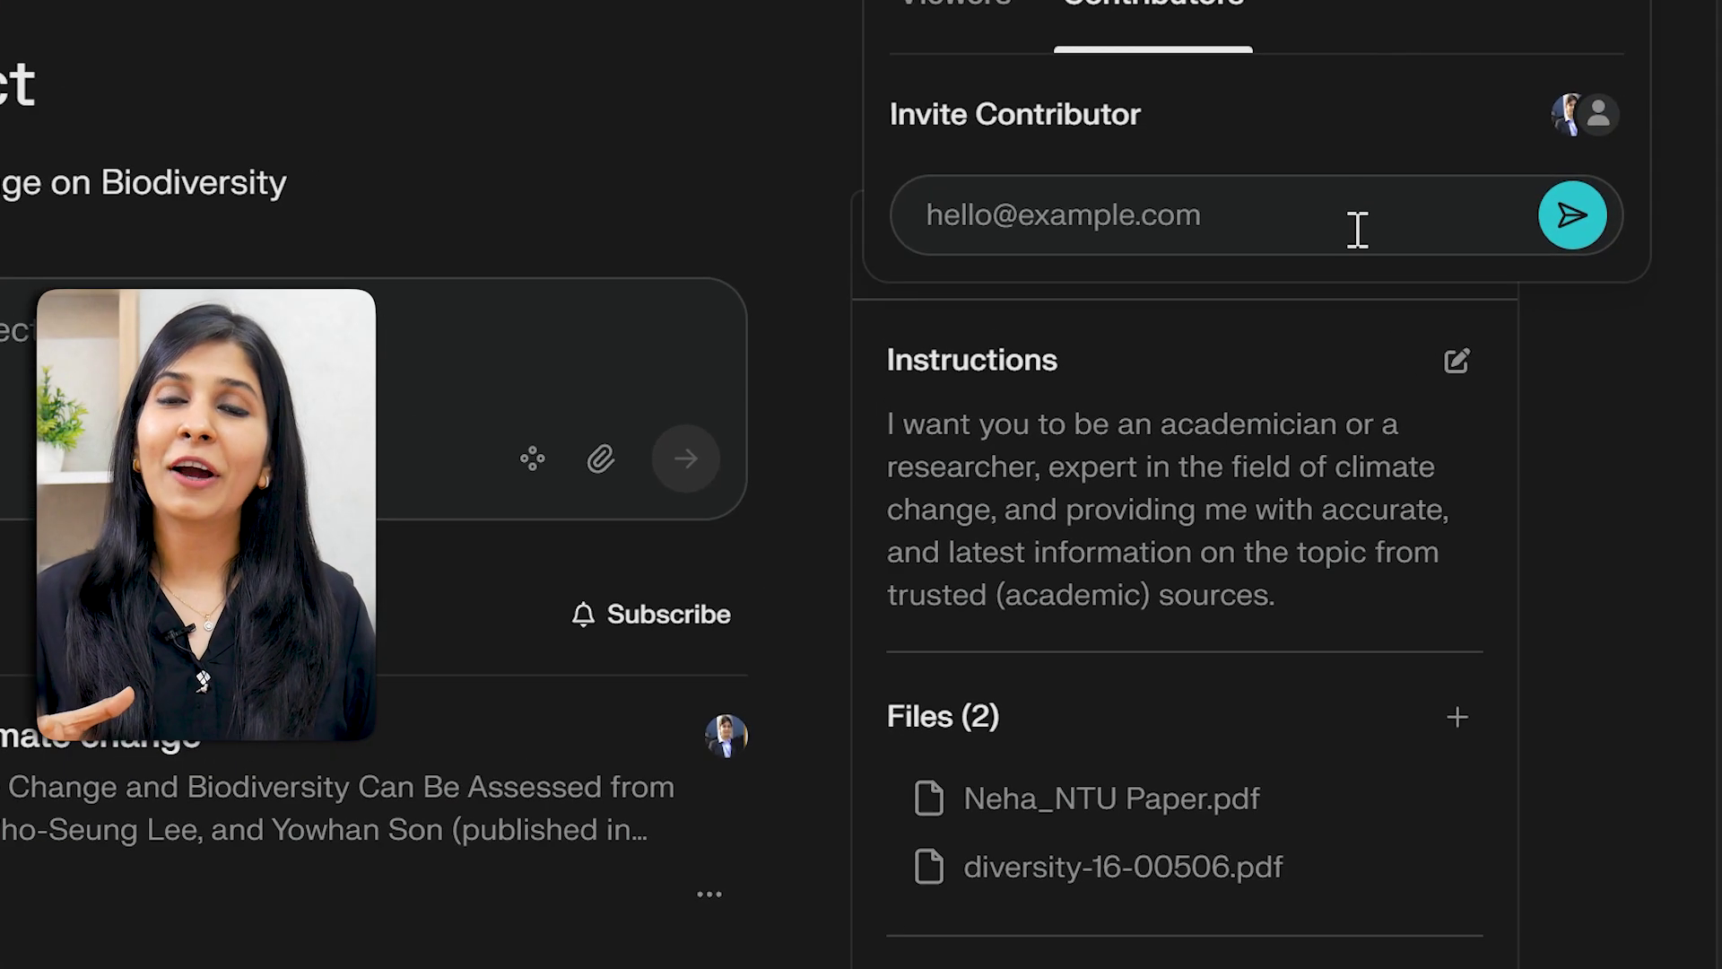
# - Invite a contributor to the Climate Change Project space by their e-mail address
pyautogui.click(1359, 228)
pyautogui.click(1357, 300)
pyautogui.click(1577, 223)
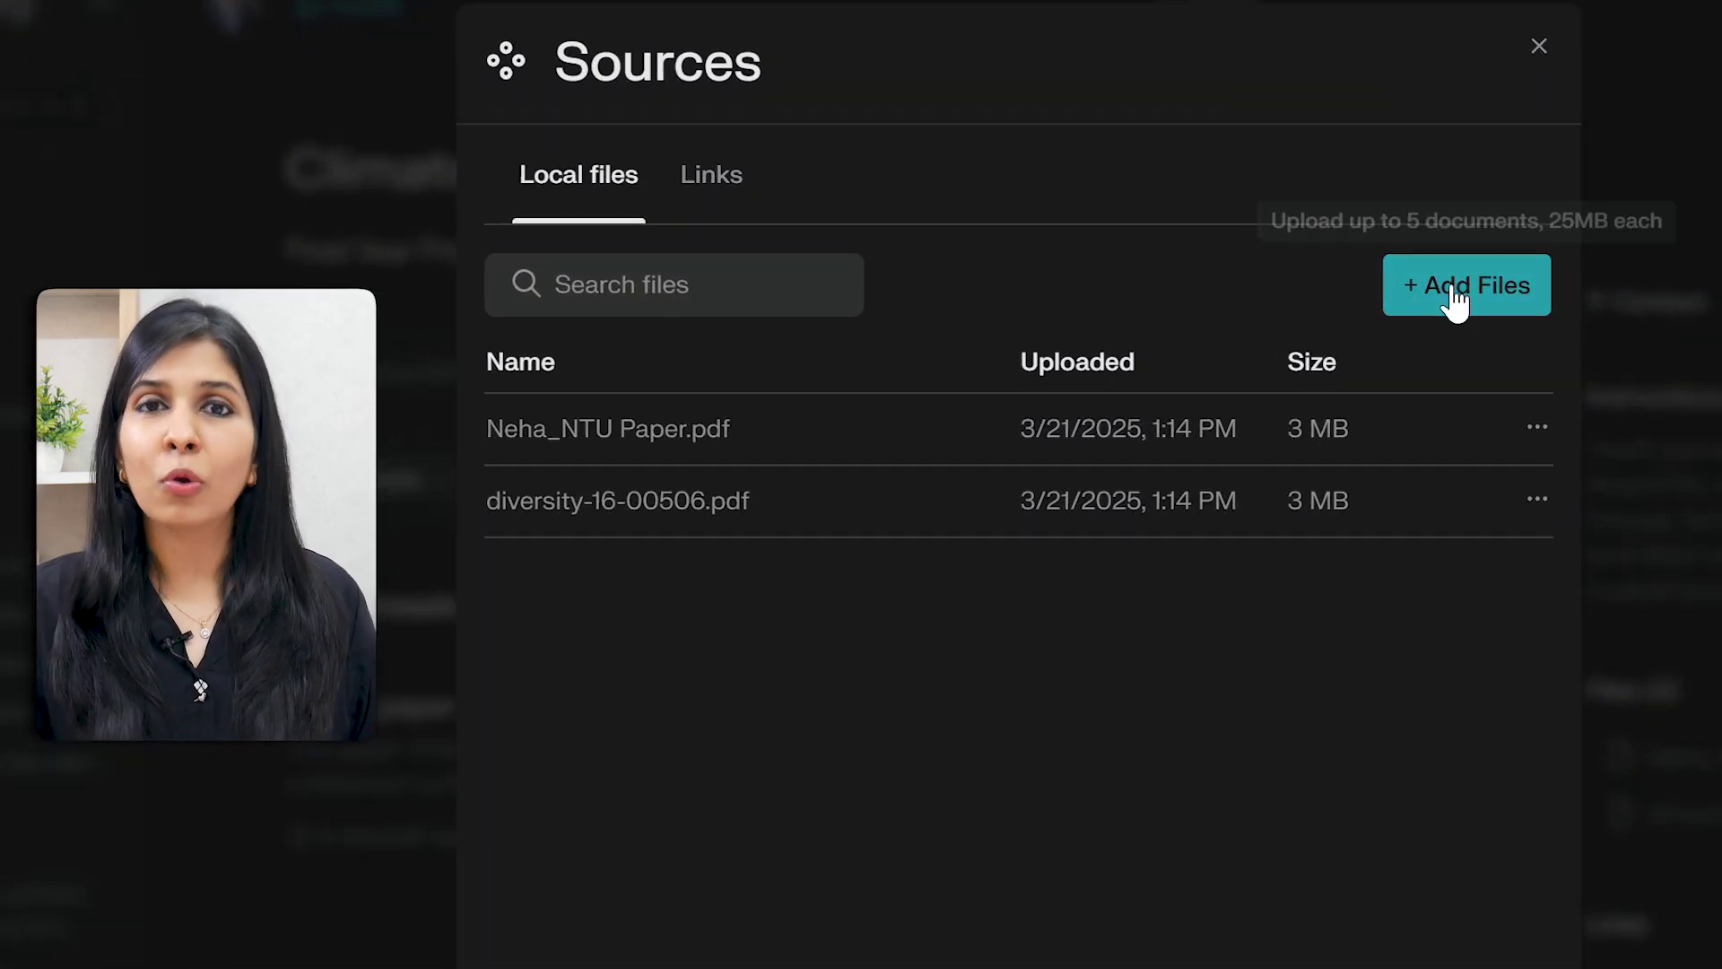
# - Add the NTU Paper and diversity-16-00506 PDFs to the local file sources of the space
pyautogui.click(1455, 301)
pyautogui.click(692, 196)
pyautogui.keyDown('shift'); pyautogui.click(692, 350); pyautogui.keyUp('shift')
pyautogui.press('Return')
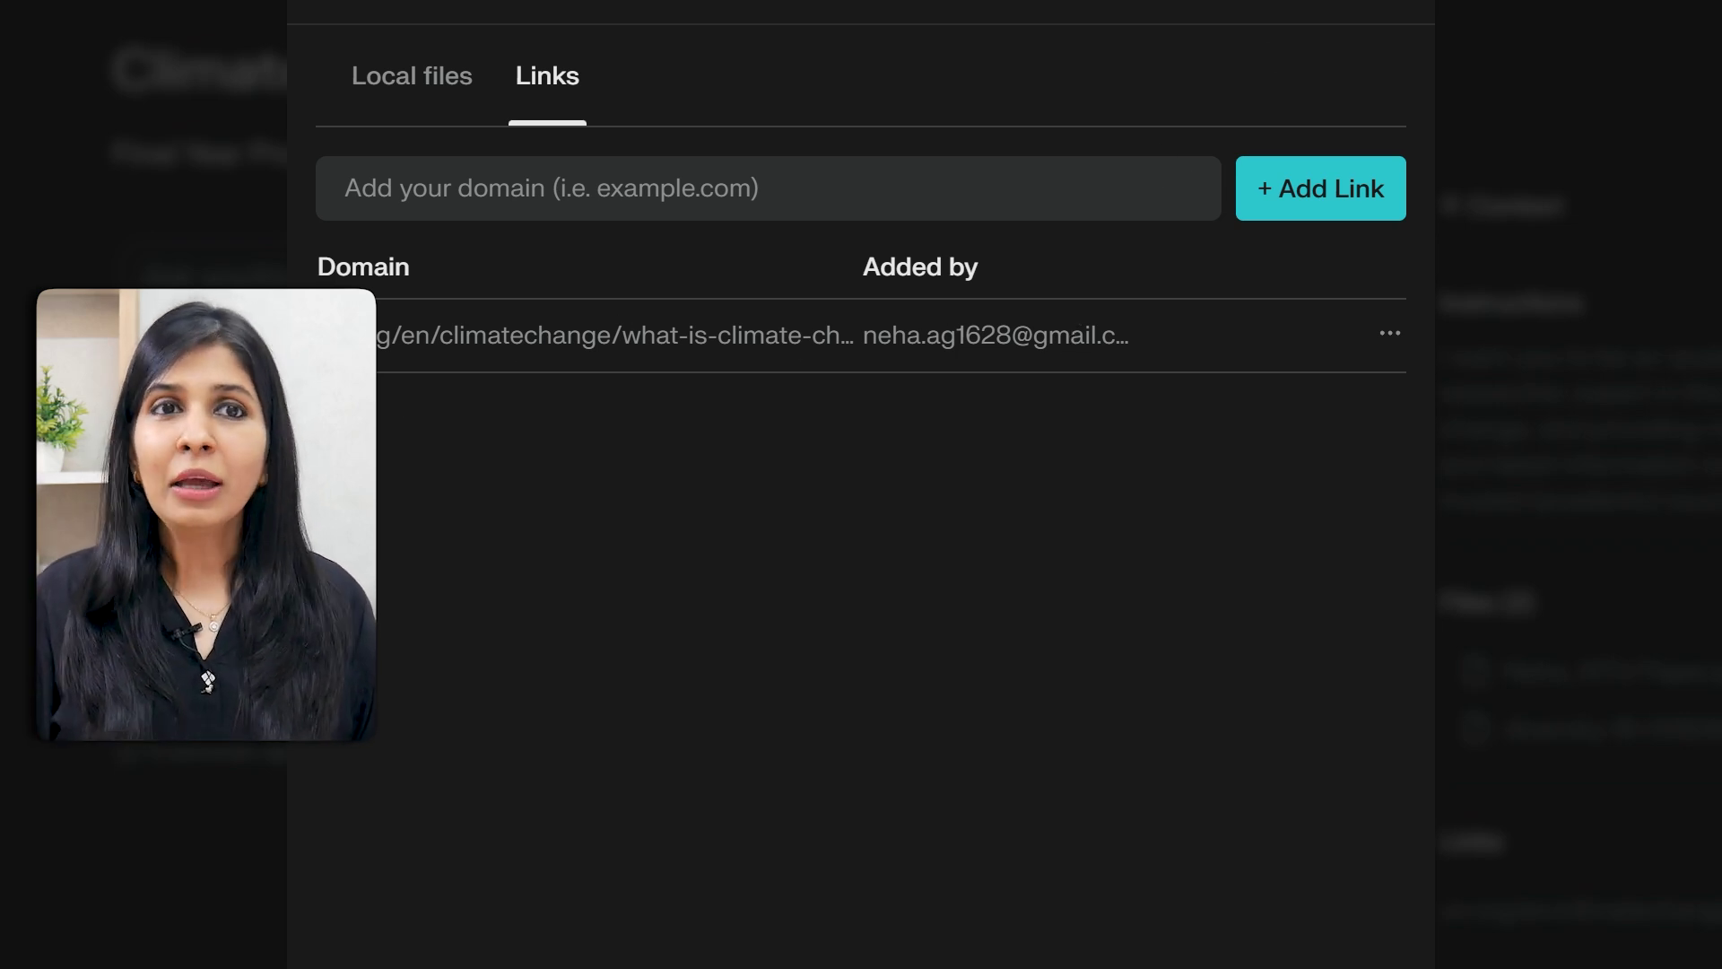
# - Ask "Which paper offers the best solution to climate change" in the space, and open the source selection for a new question
pyautogui.write('Wh')
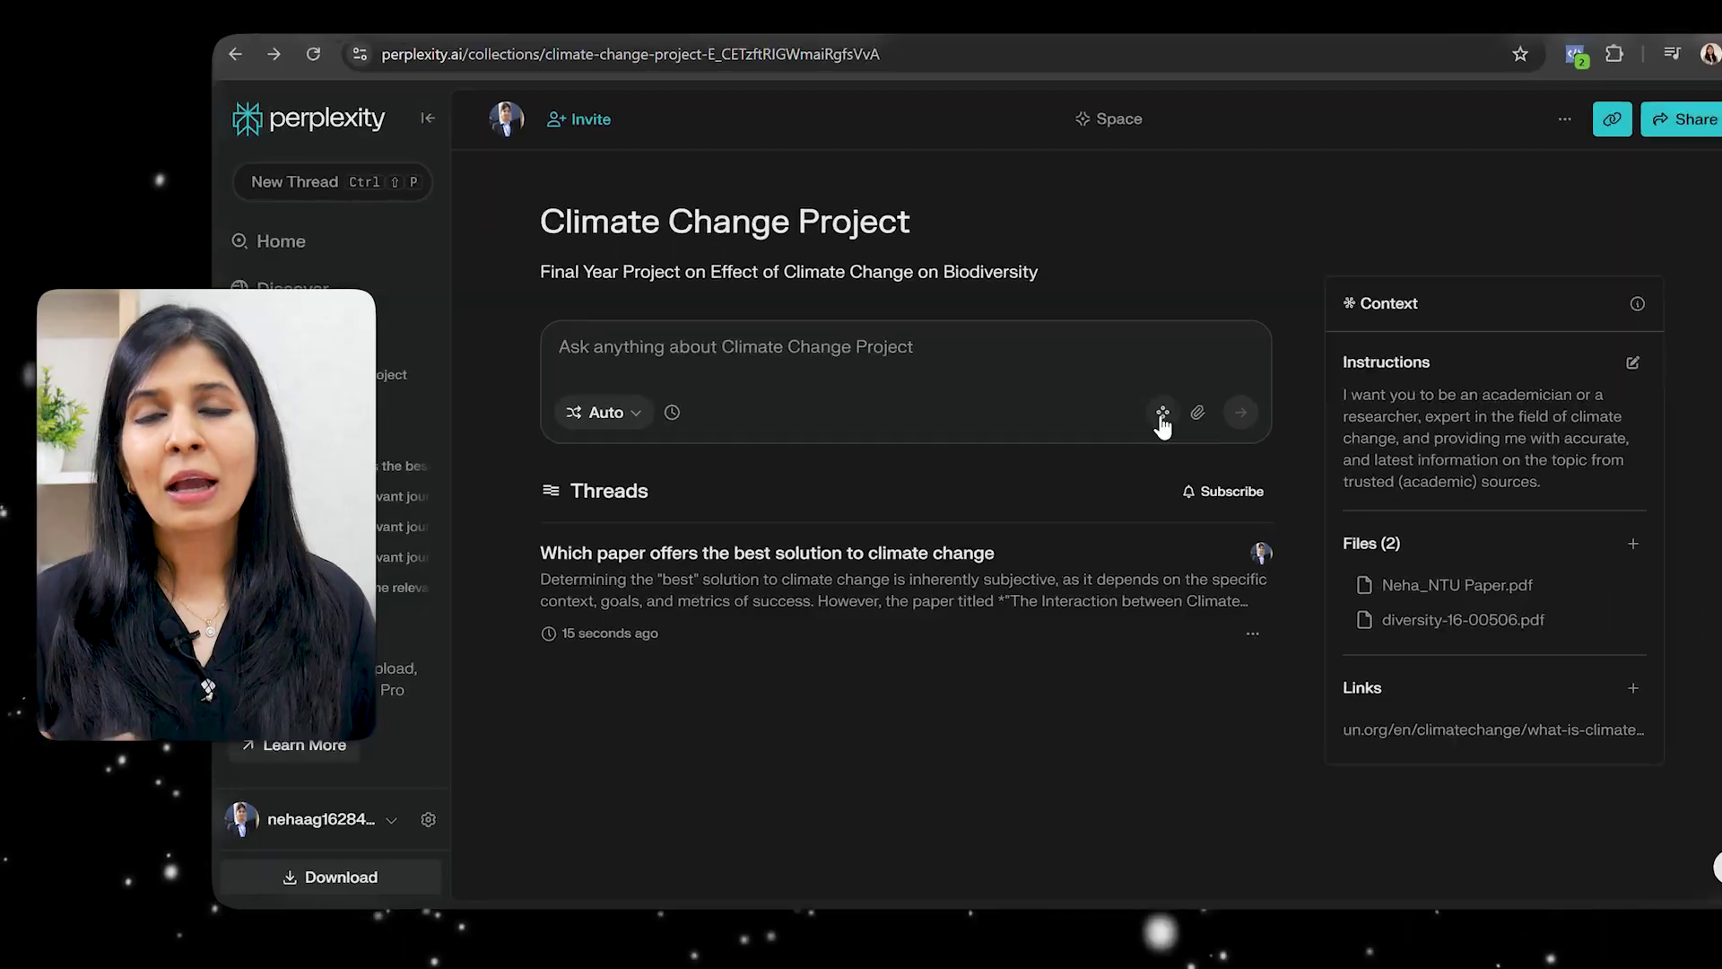
pyautogui.click(1169, 412)
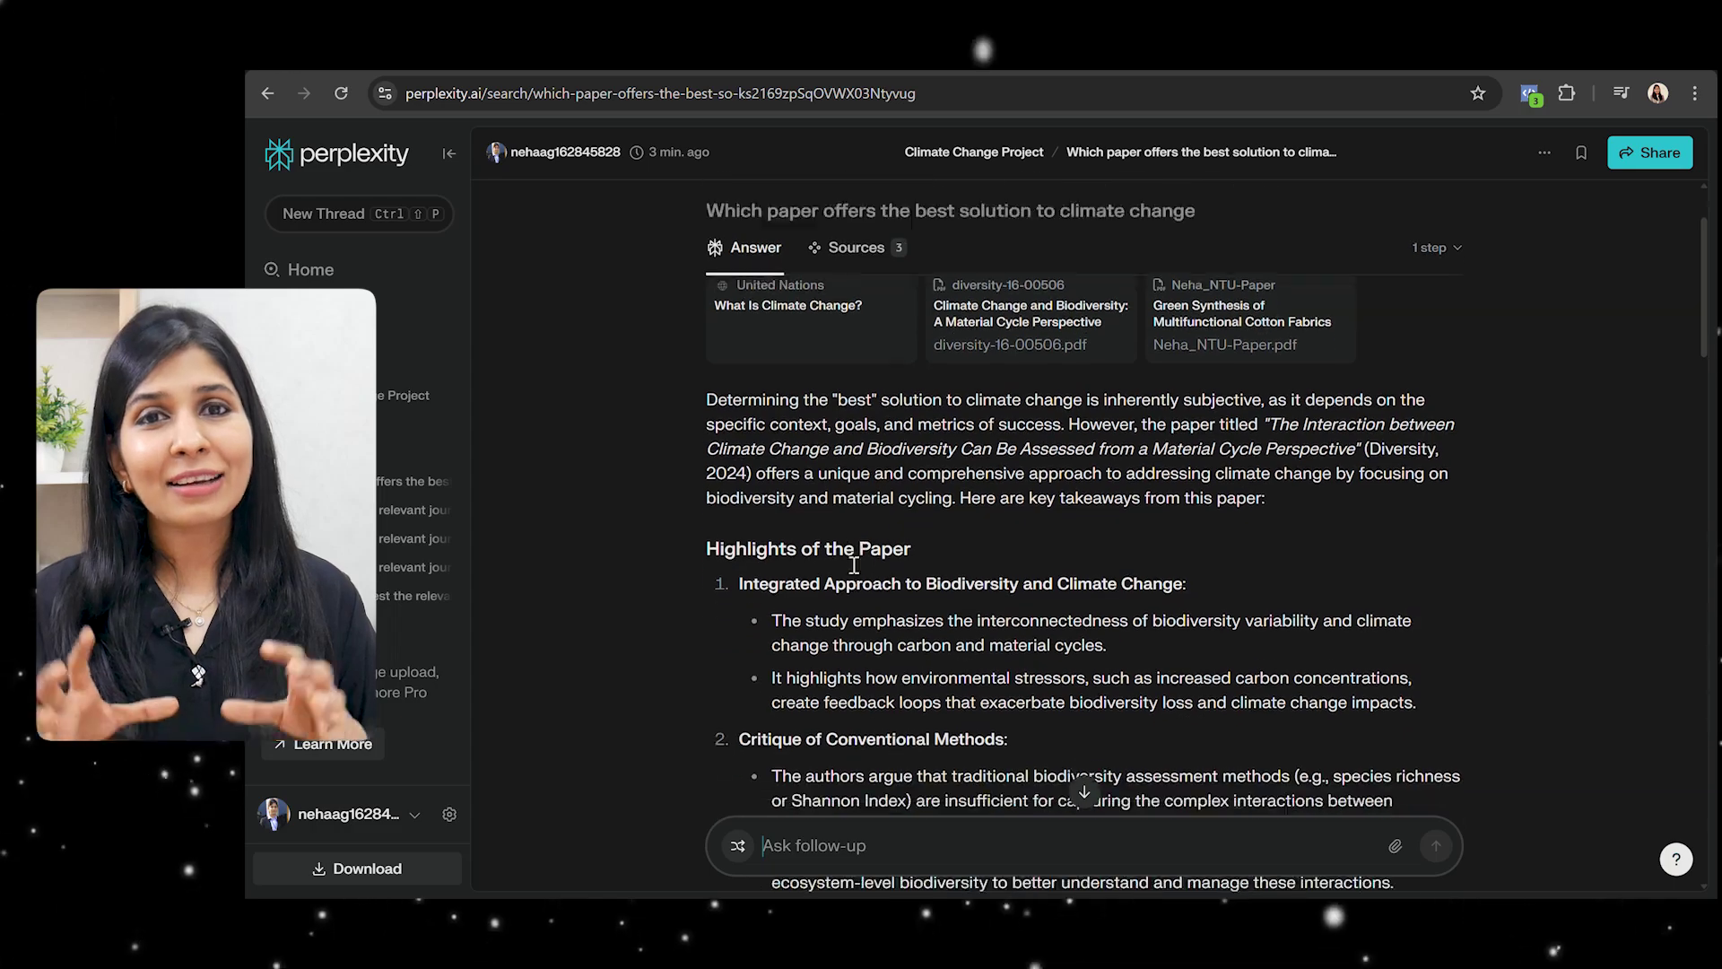
# - Read through the thread's answers on which paper offers the best solution to climate change and which offers the best insights
pyautogui.scroll(-6, 845, 566)
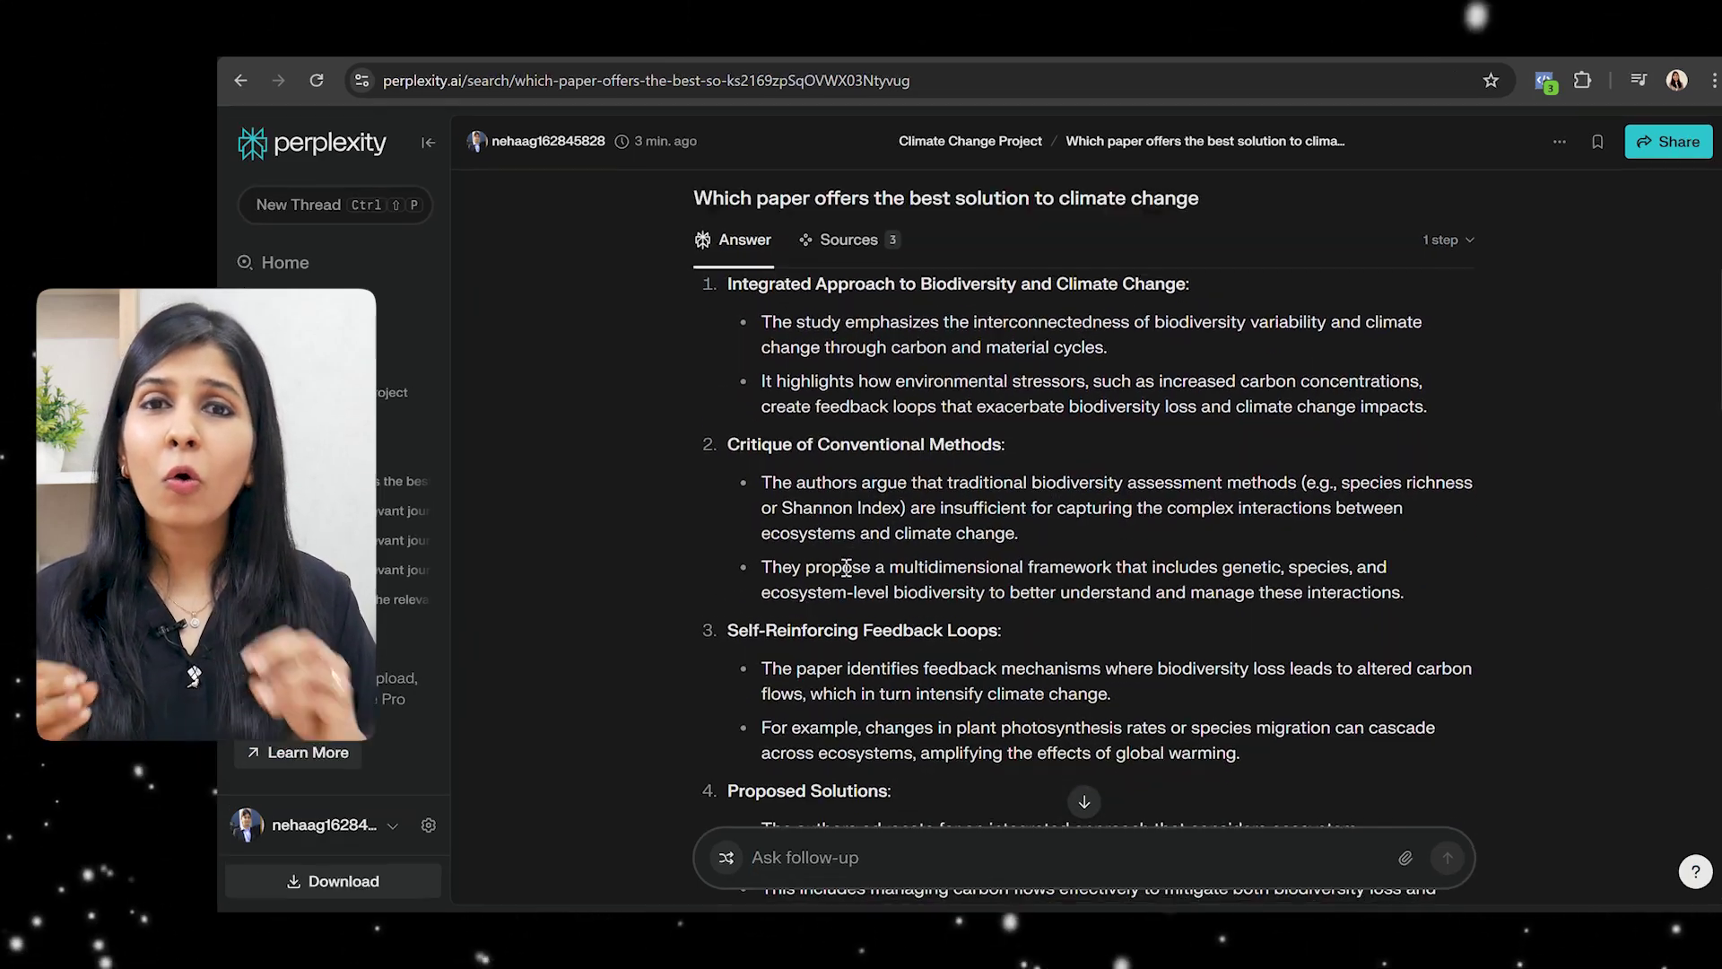
pyautogui.scroll(-8, 846, 566)
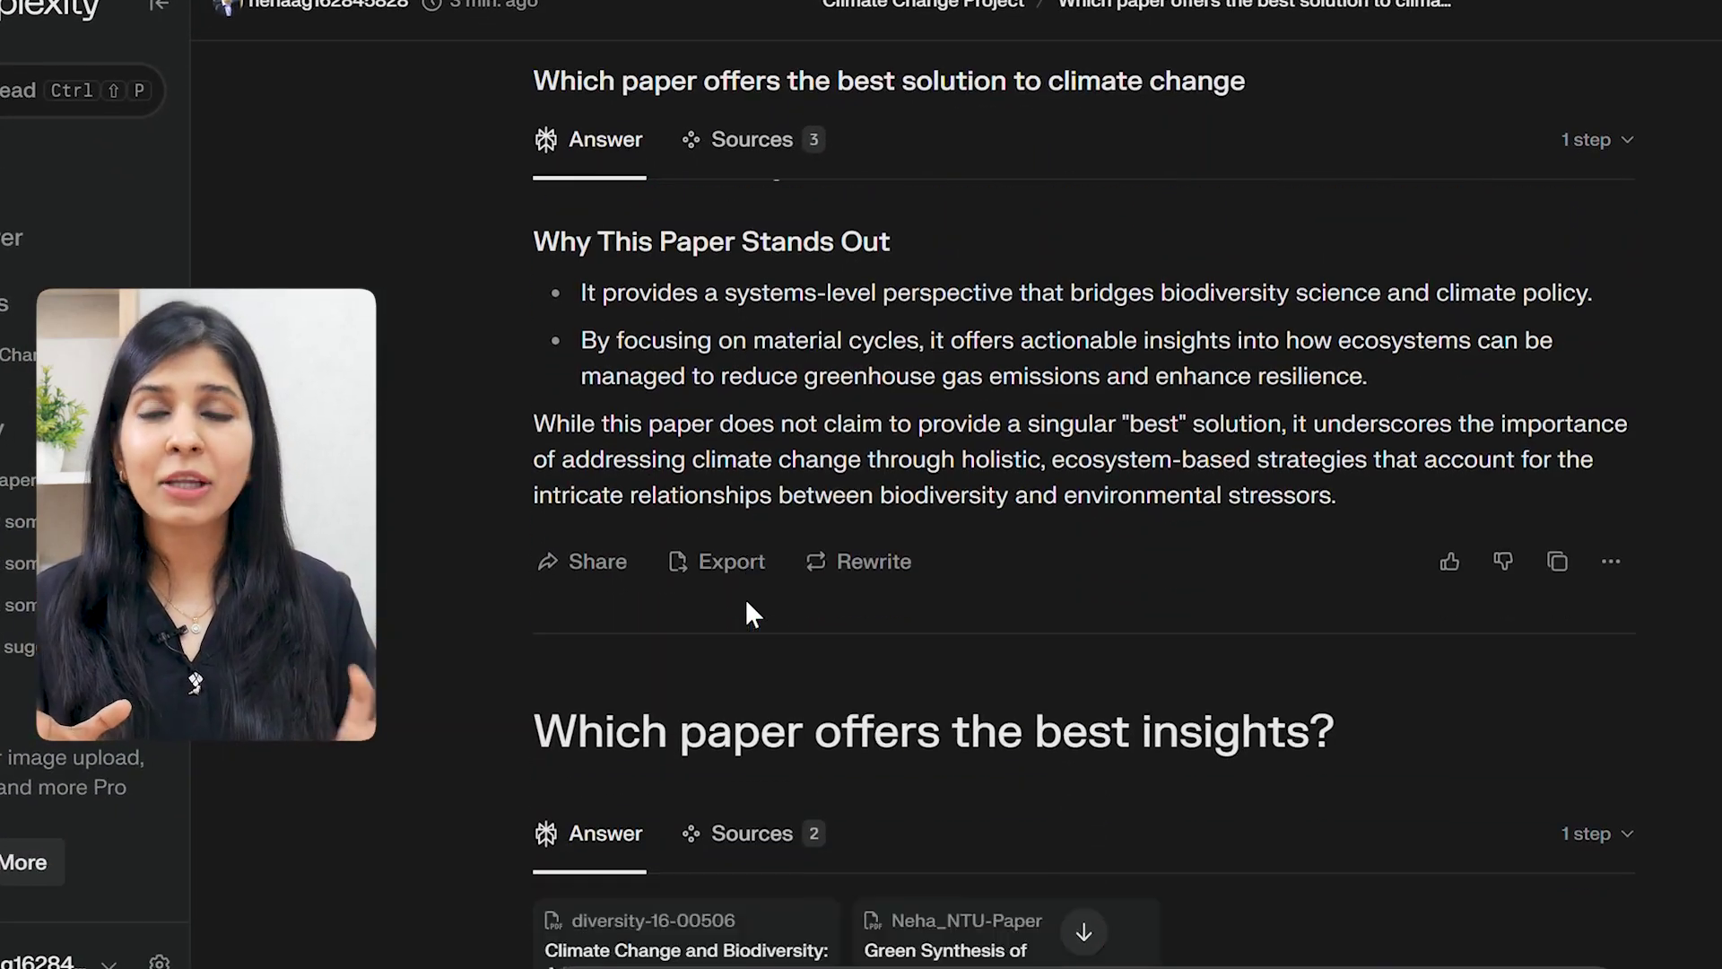
pyautogui.scroll(-12, 747, 602)
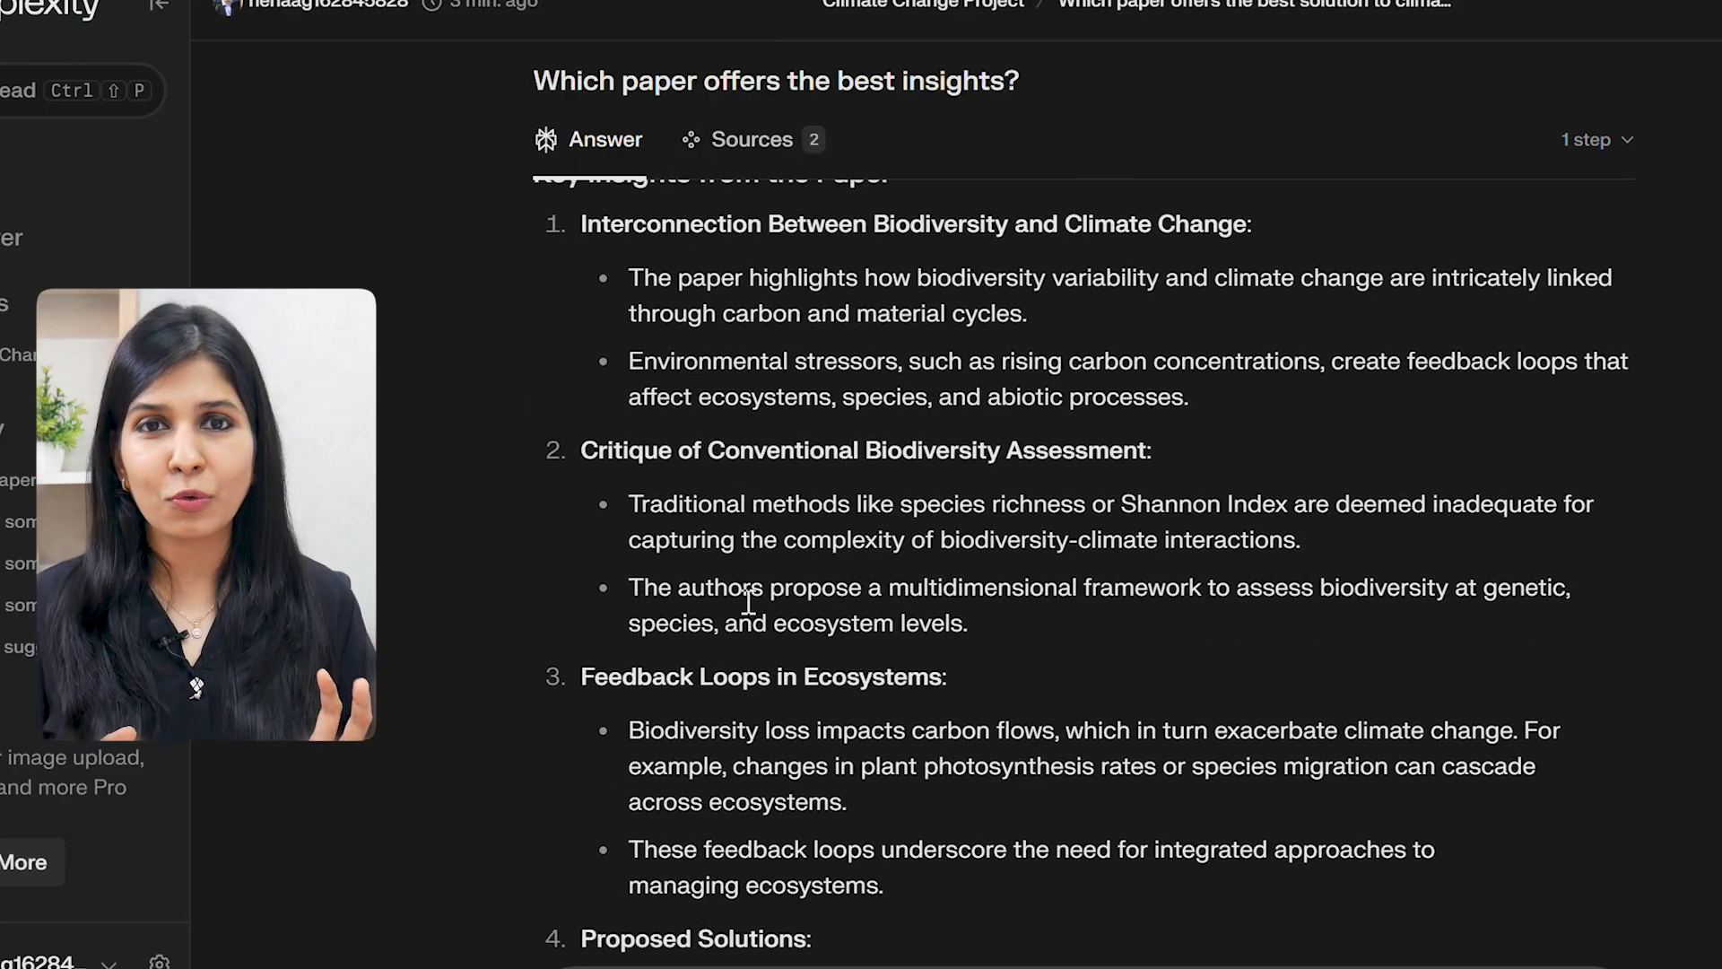
pyautogui.scroll(-3, 747, 601)
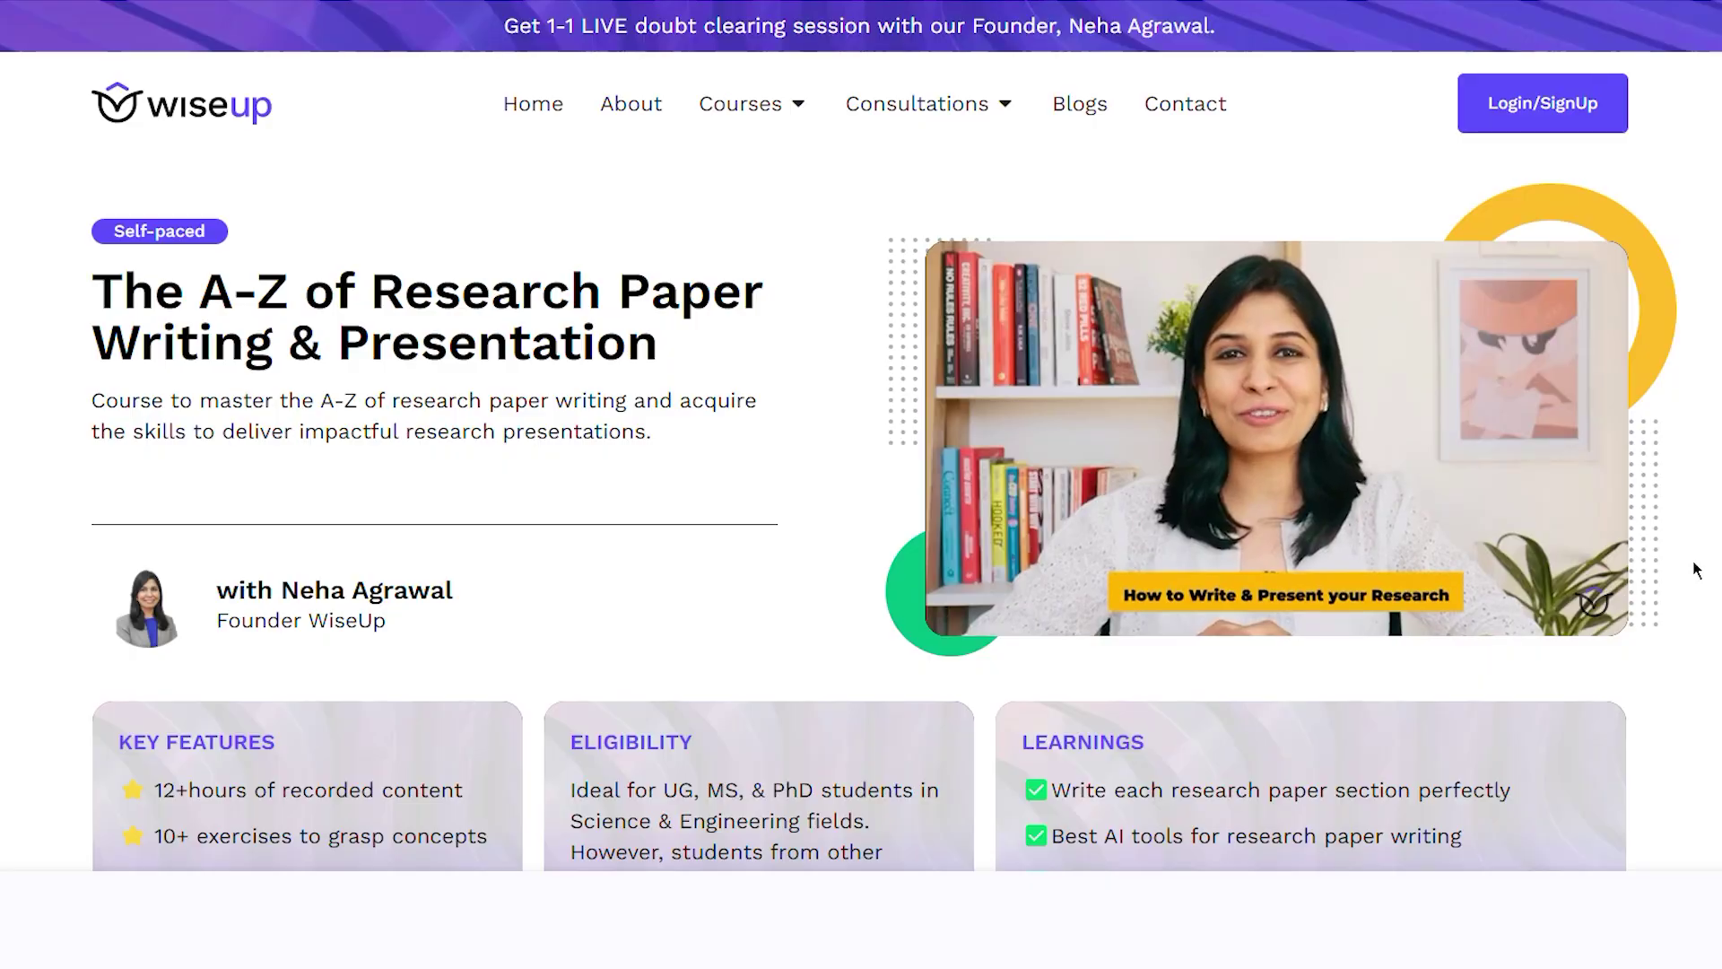
# - Look through the WiseUp course page "The A-Z of Research Paper Writing & Presentation", from its overview and course content to the footer
pyautogui.scroll(-3, 1695, 569)
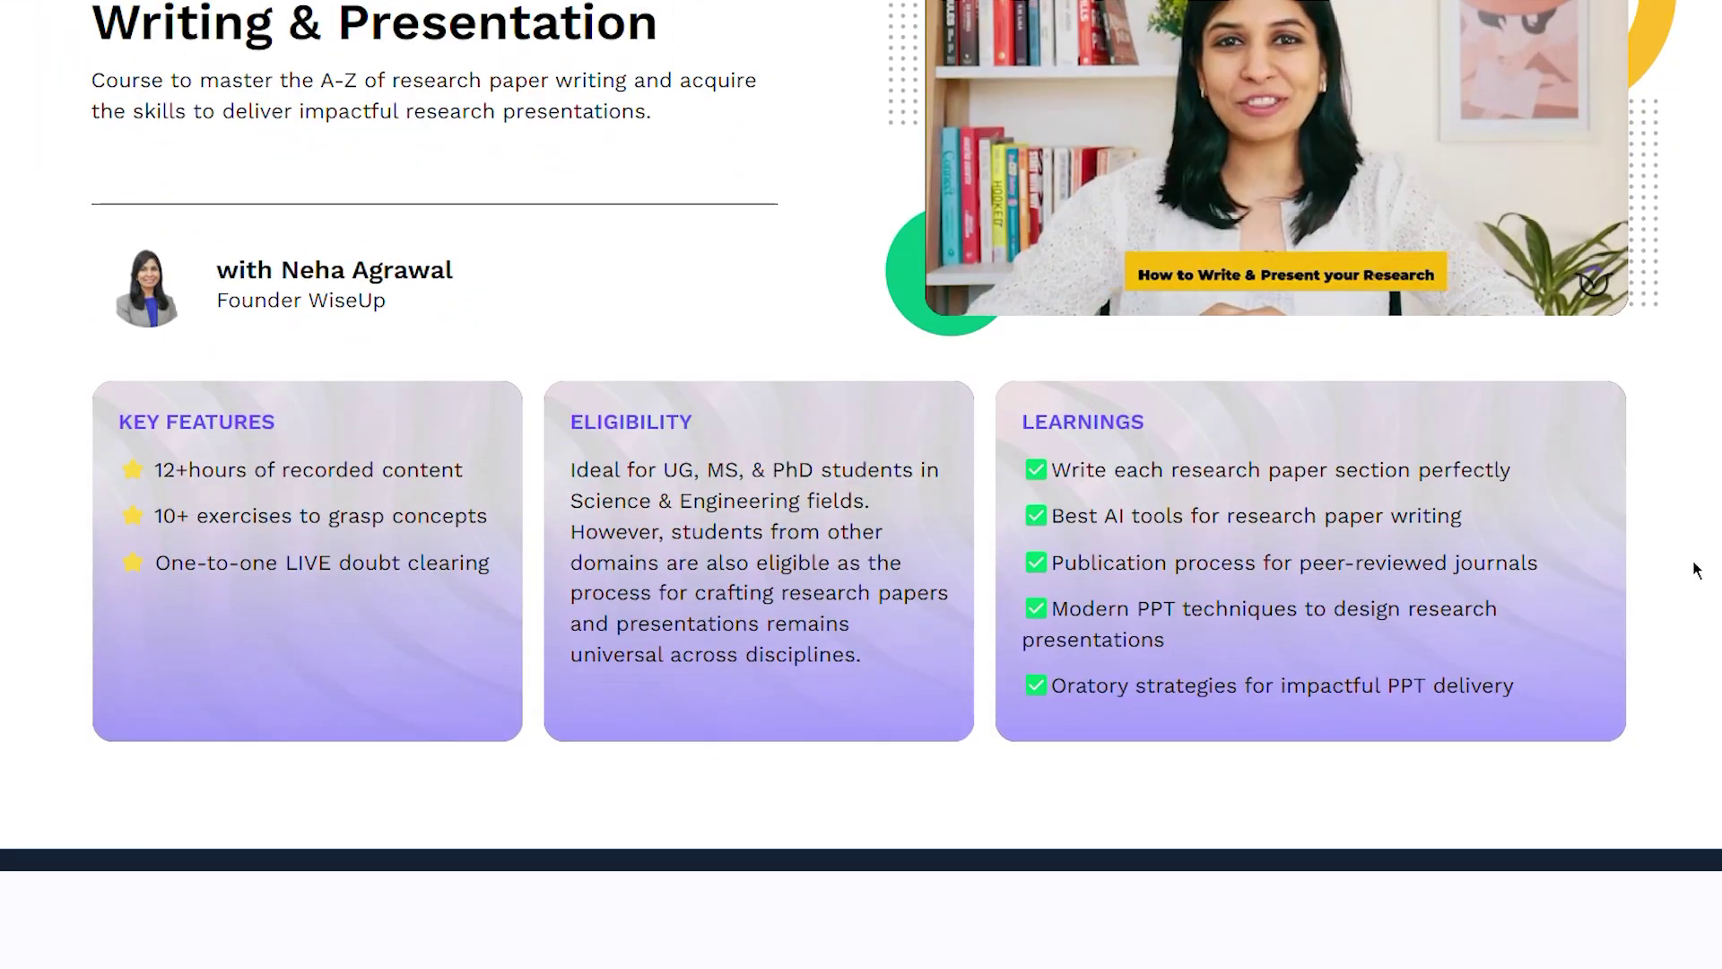
pyautogui.scroll(-10, 1695, 569)
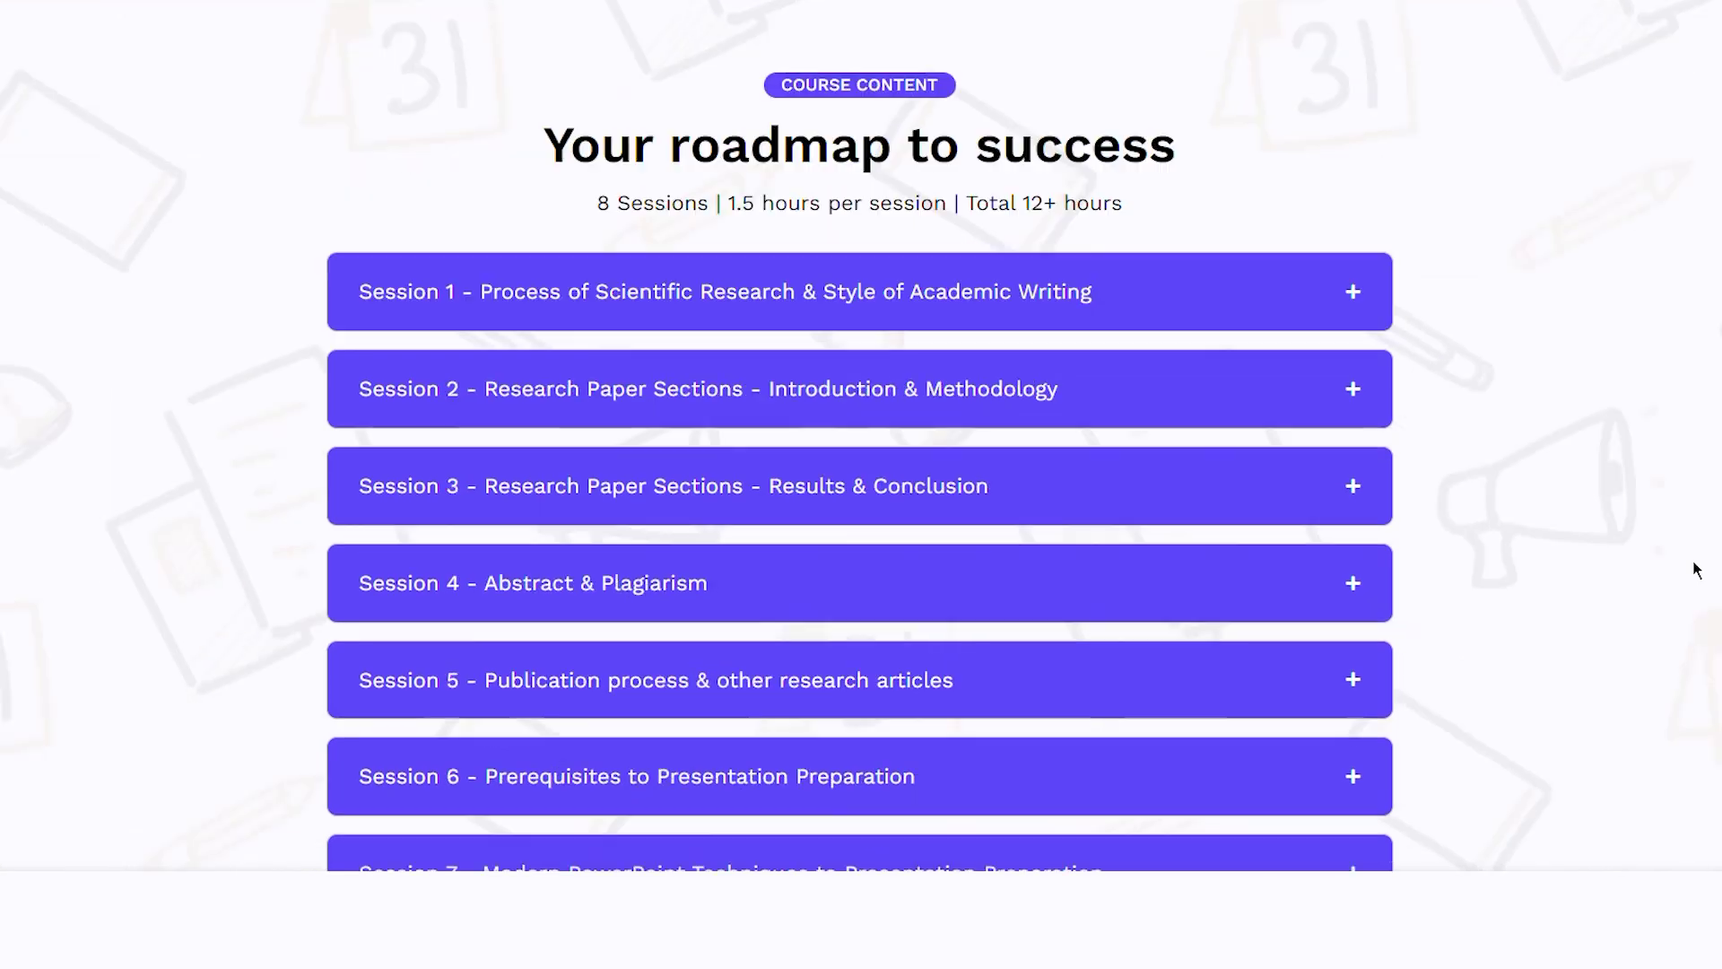
pyautogui.scroll(-10, 1695, 570)
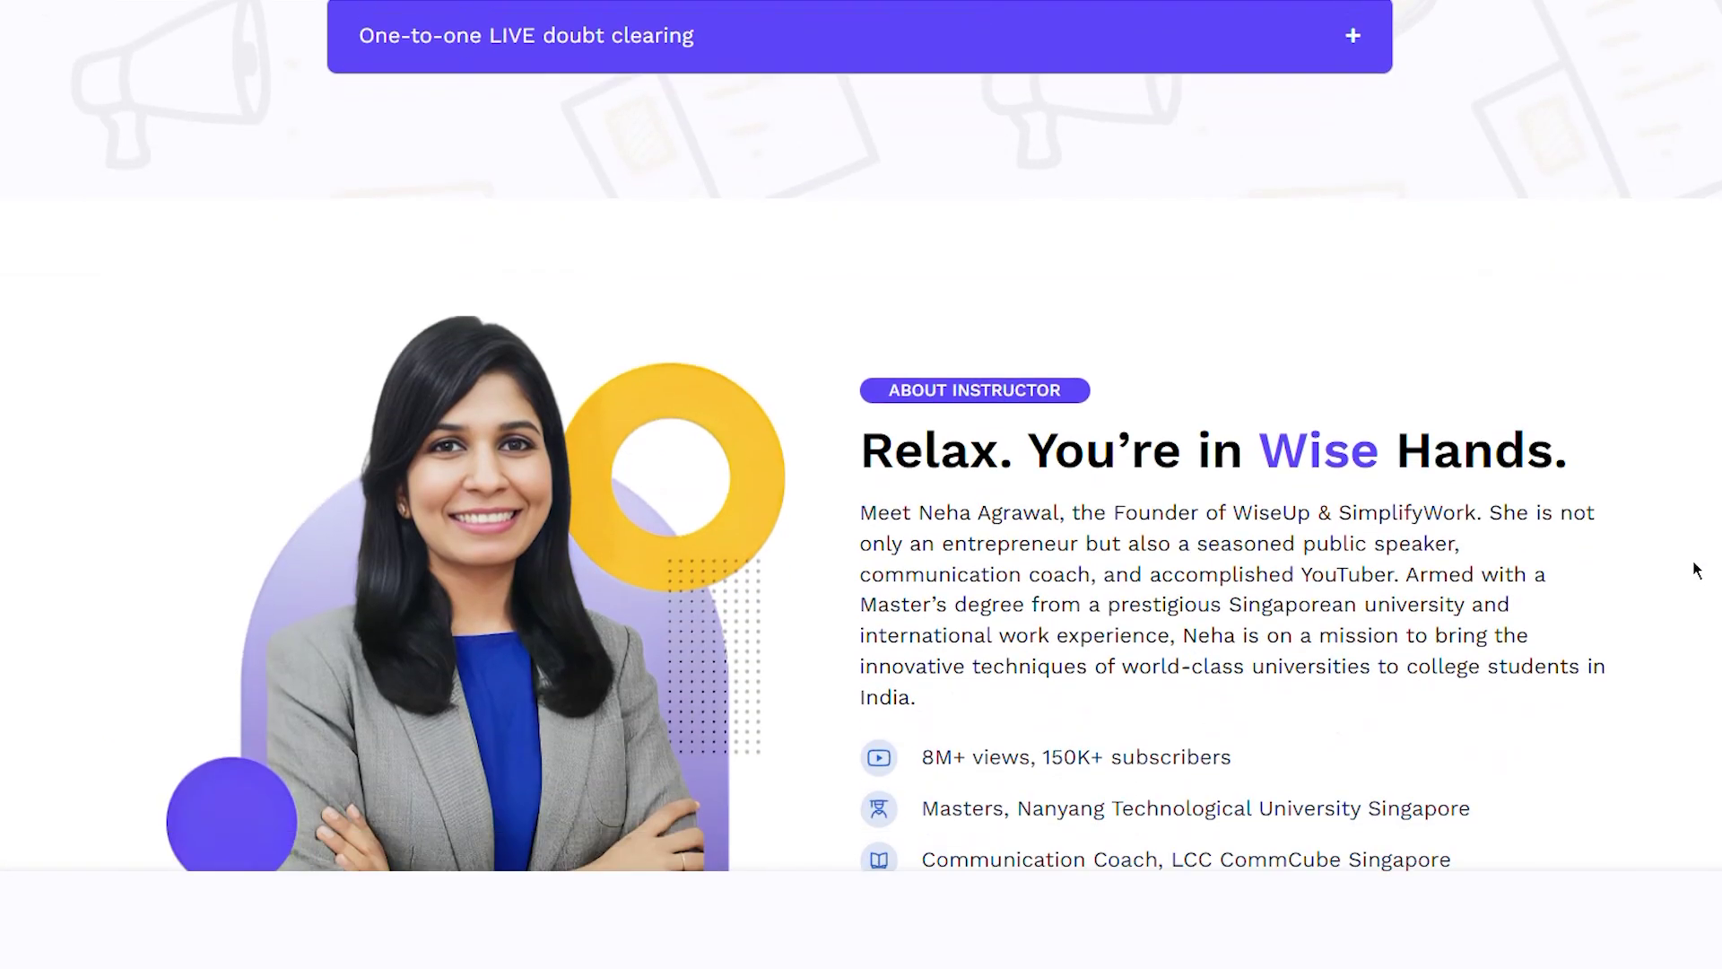
pyautogui.scroll(-10, 1696, 569)
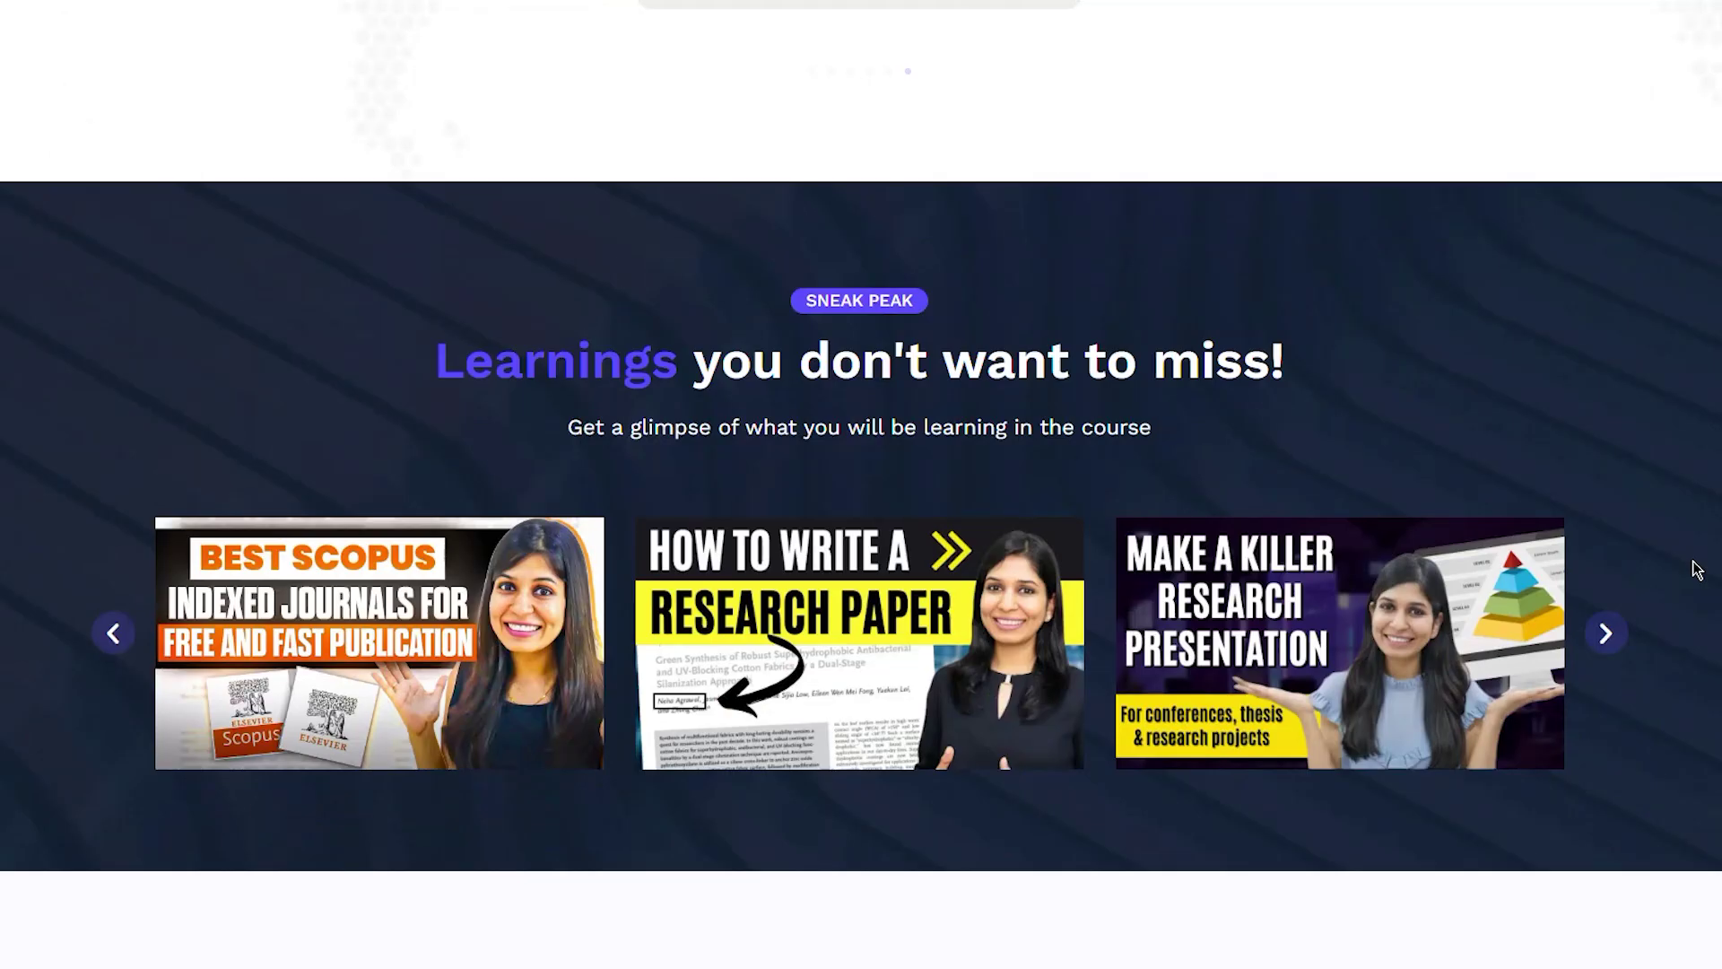
pyautogui.scroll(-15, 1696, 569)
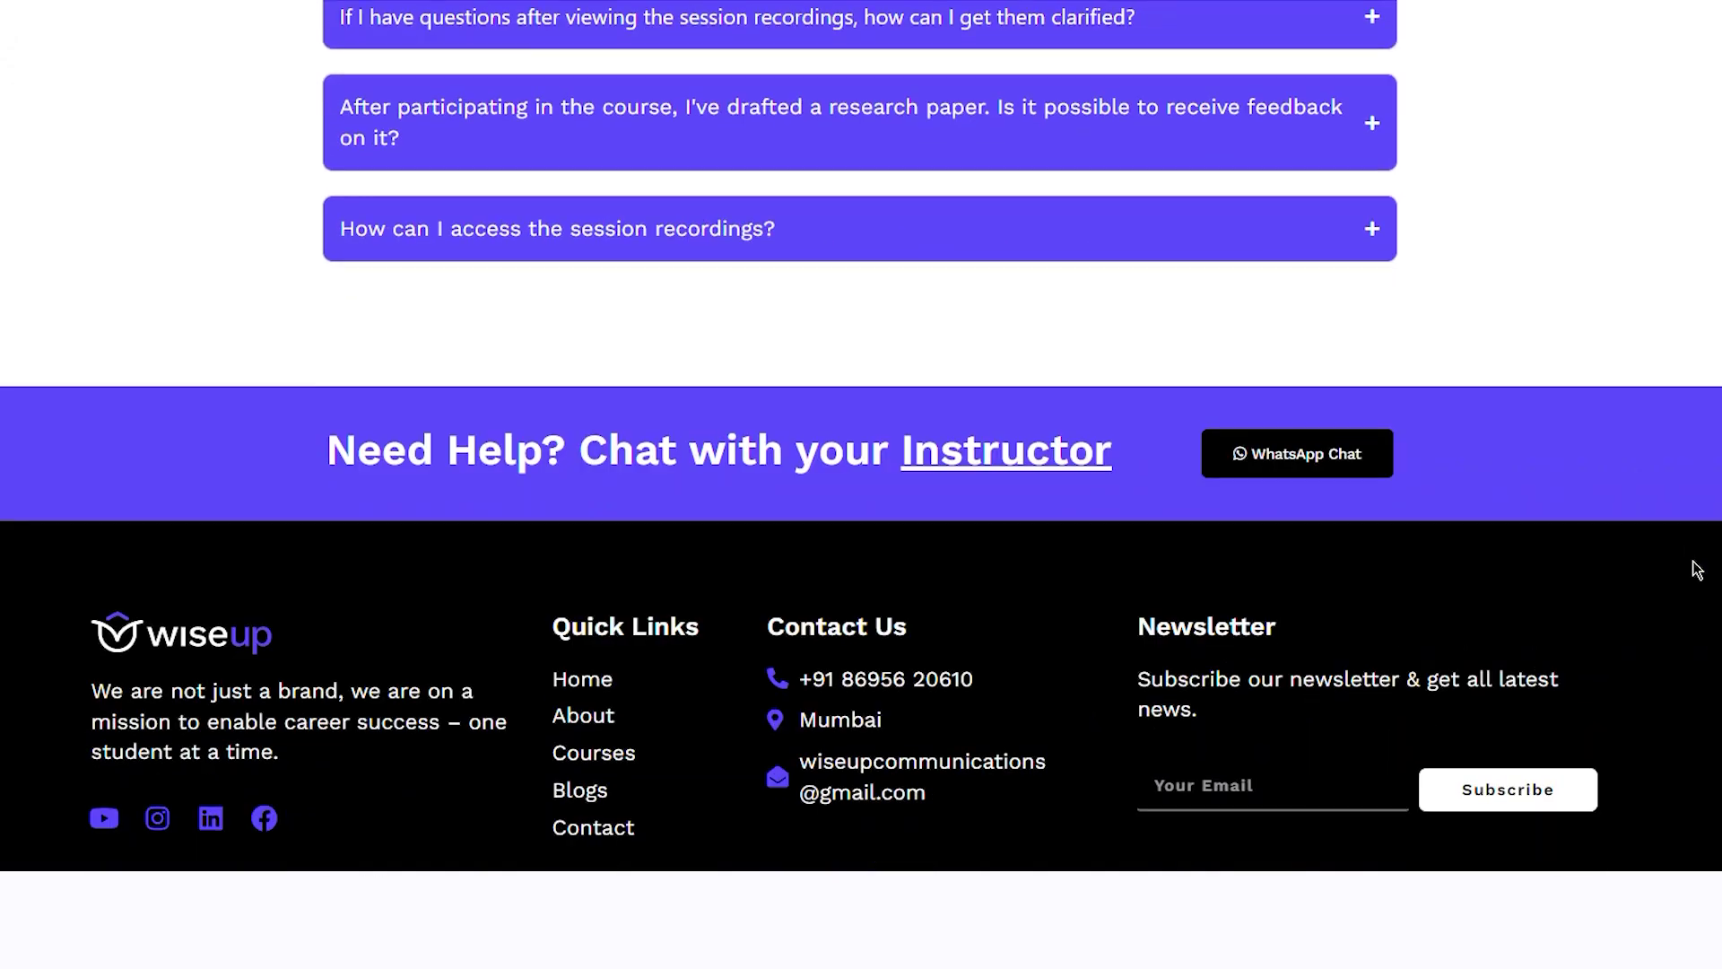